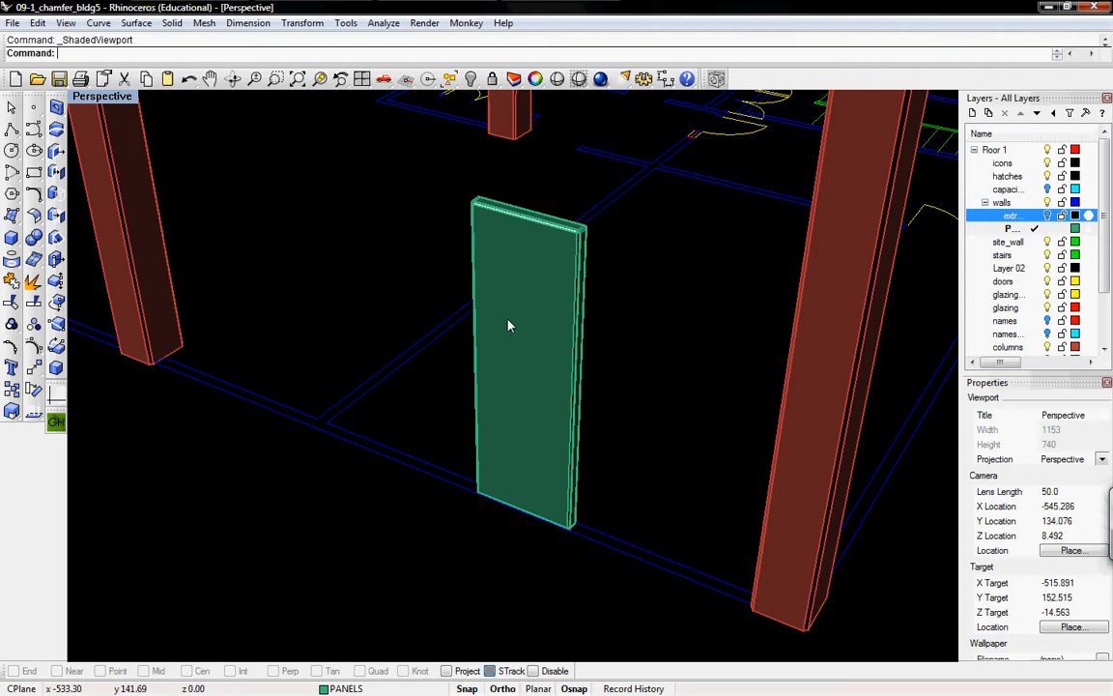
# - Combine the two overlapping panel polysurfaces with Boolean2Objects, accepting the union result, and clear the selection
pyautogui.scroll(3, 532, 249)
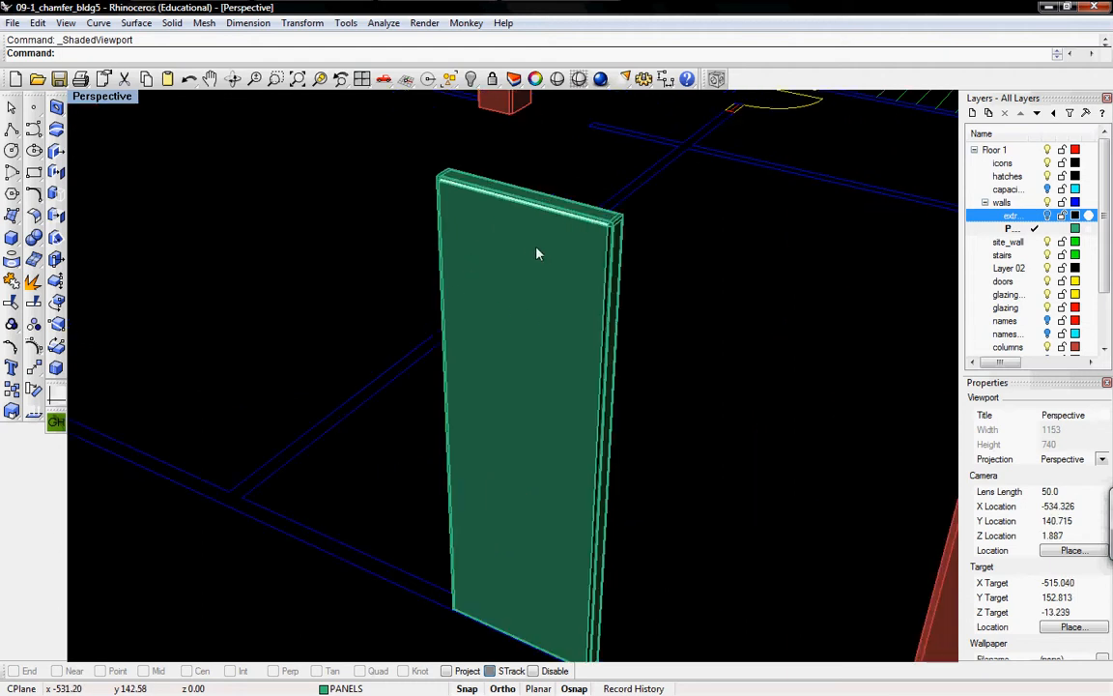
pyautogui.scroll(3, 571, 254)
pyautogui.moveTo(628, 245); pyautogui.dragTo(667, 282, button='right')
pyautogui.scroll(2, 681, 266)
pyautogui.click(670, 282)
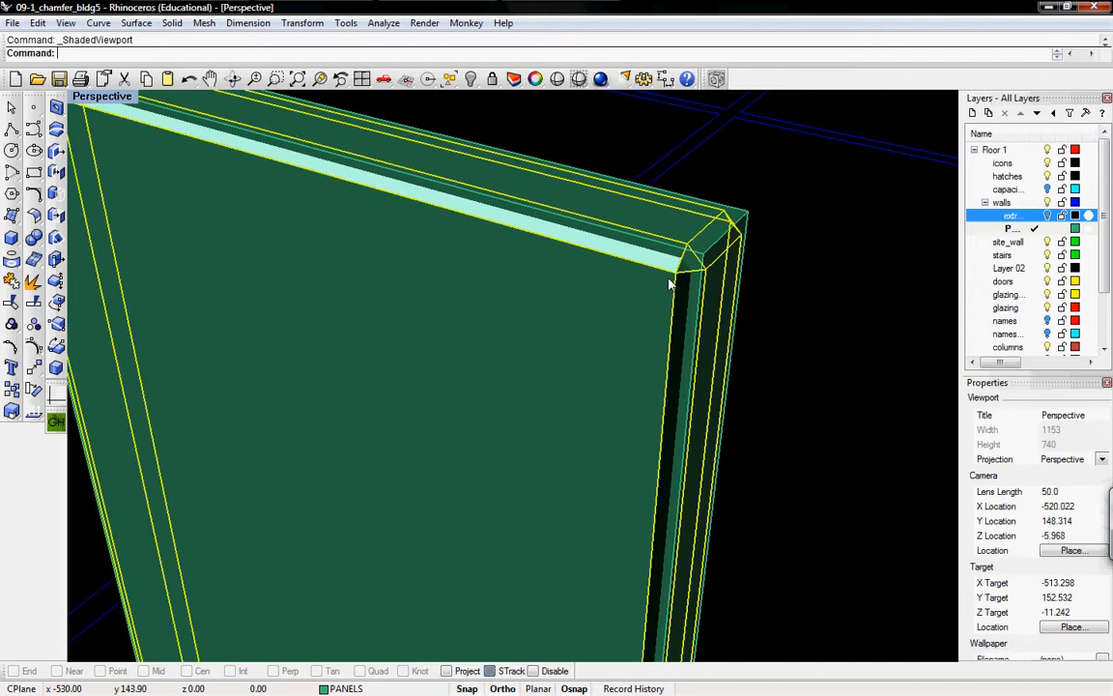
pyautogui.click(749, 224)
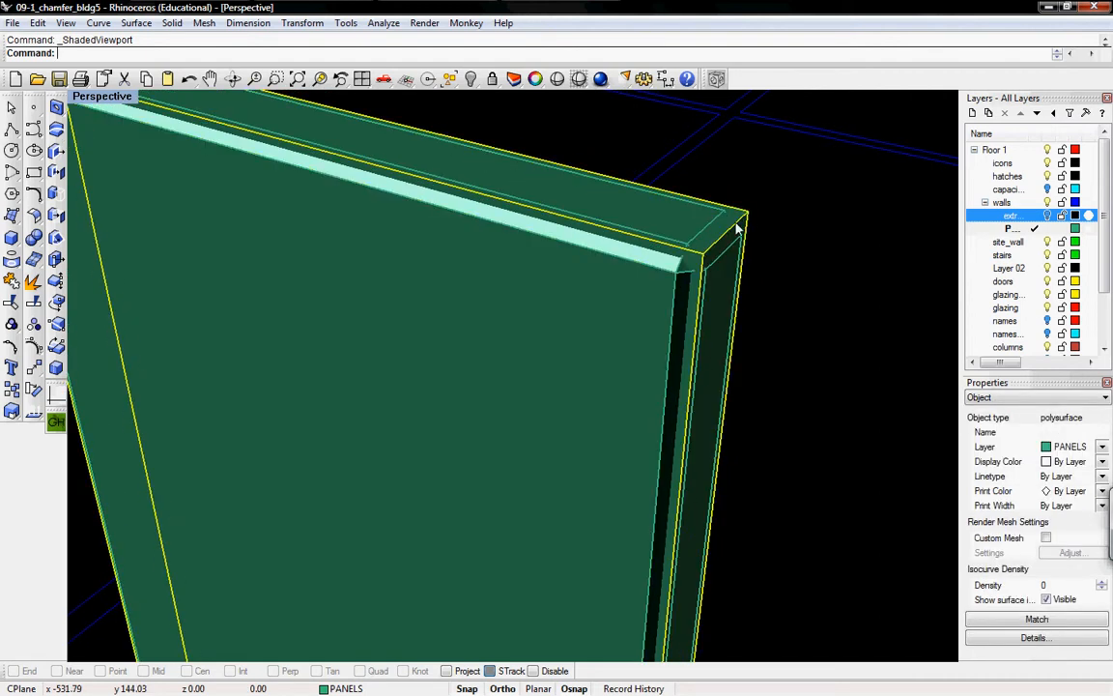
pyautogui.moveTo(705, 269)
pyautogui.mouseDown(button='right')
pyautogui.moveTo(703, 259)
pyautogui.moveTo(705, 273)
pyautogui.mouseUp(button='right')
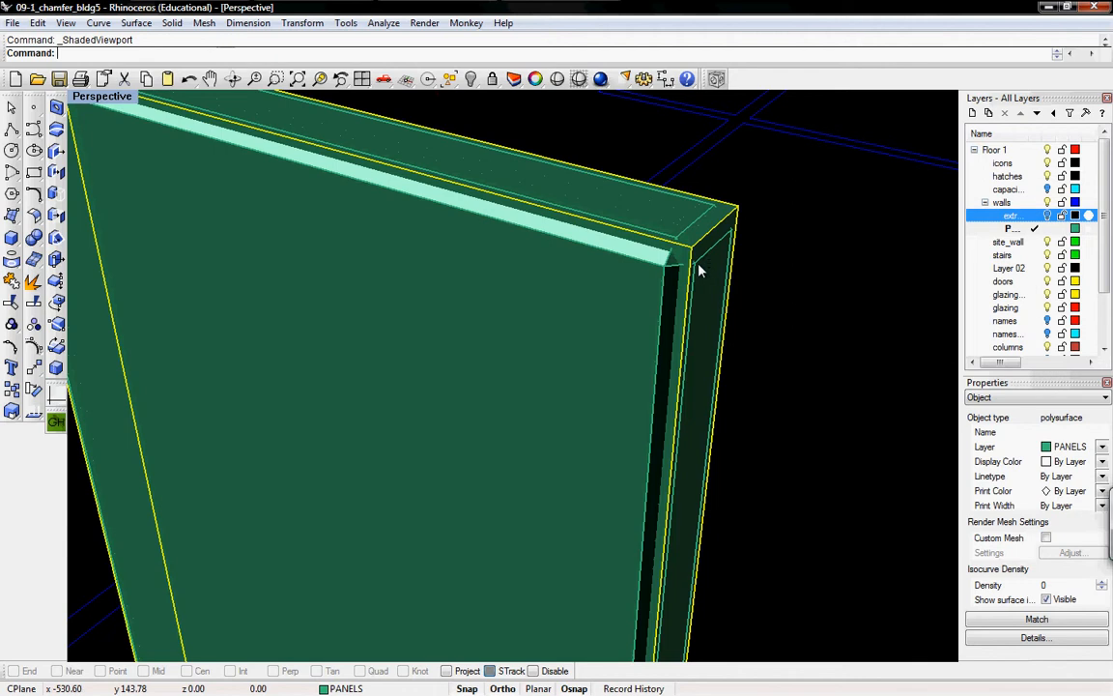
pyautogui.keyDown('shift'); pyautogui.click(704, 276); pyautogui.keyUp('shift')
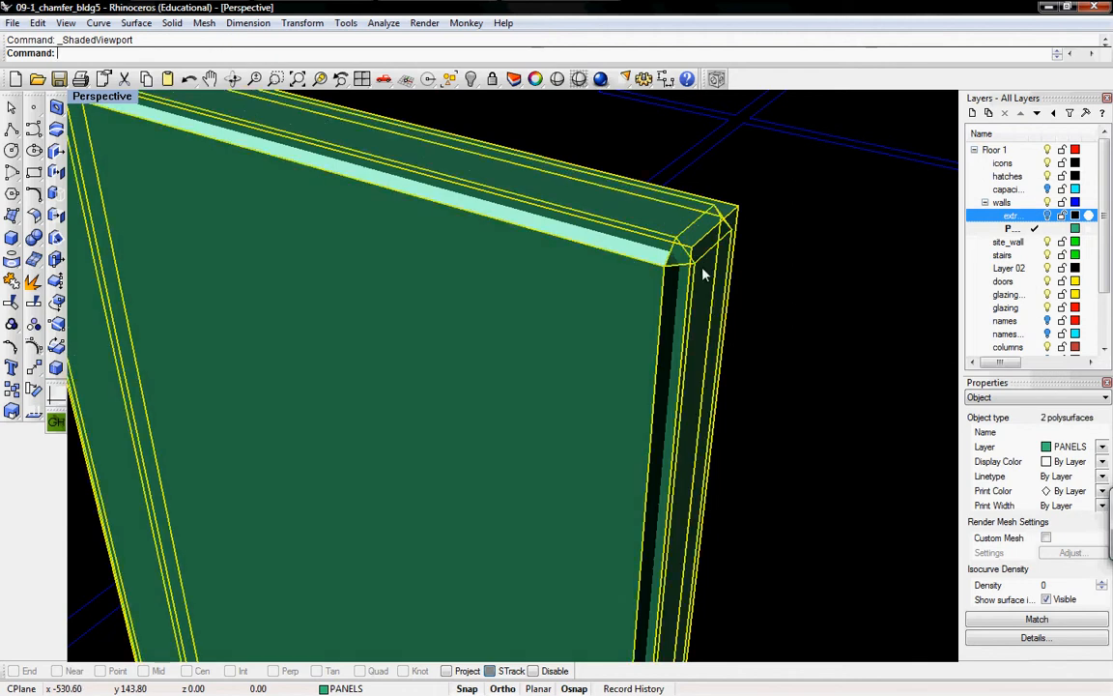
pyautogui.write('Boolean2Objects')
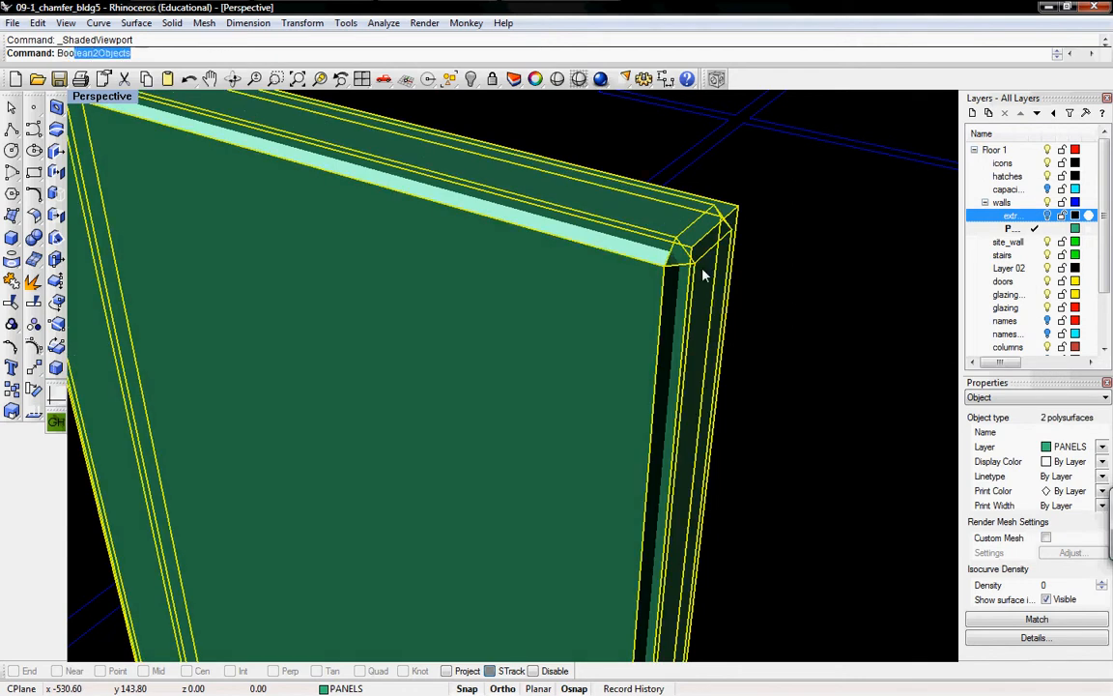
pyautogui.press('Return')
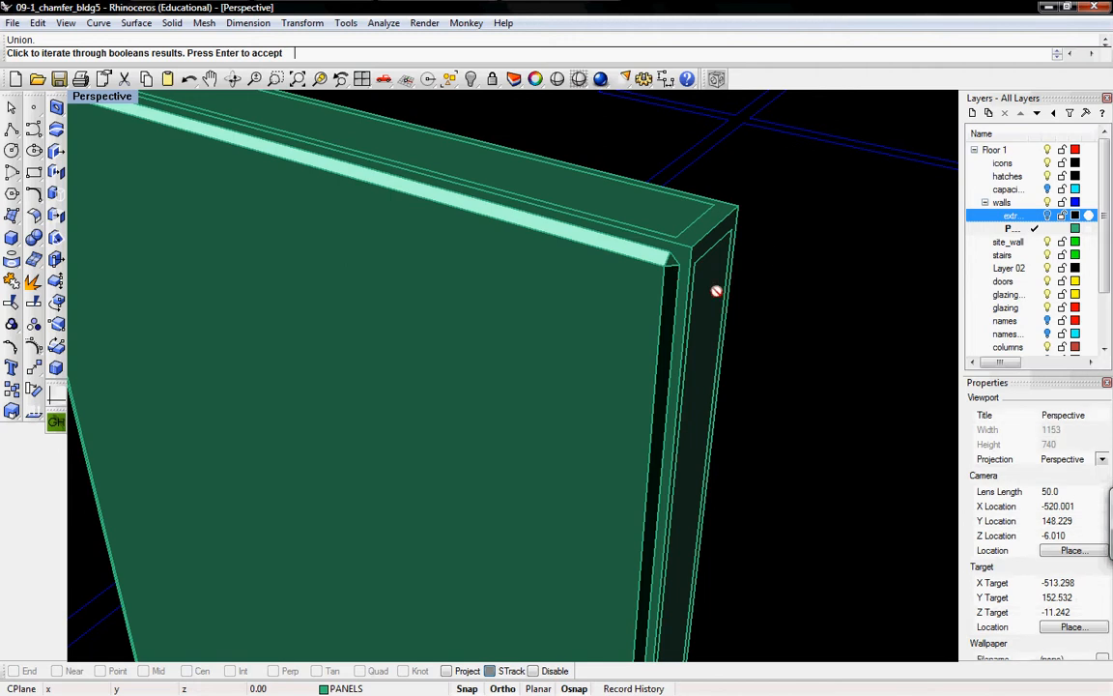
pyautogui.press('Return')
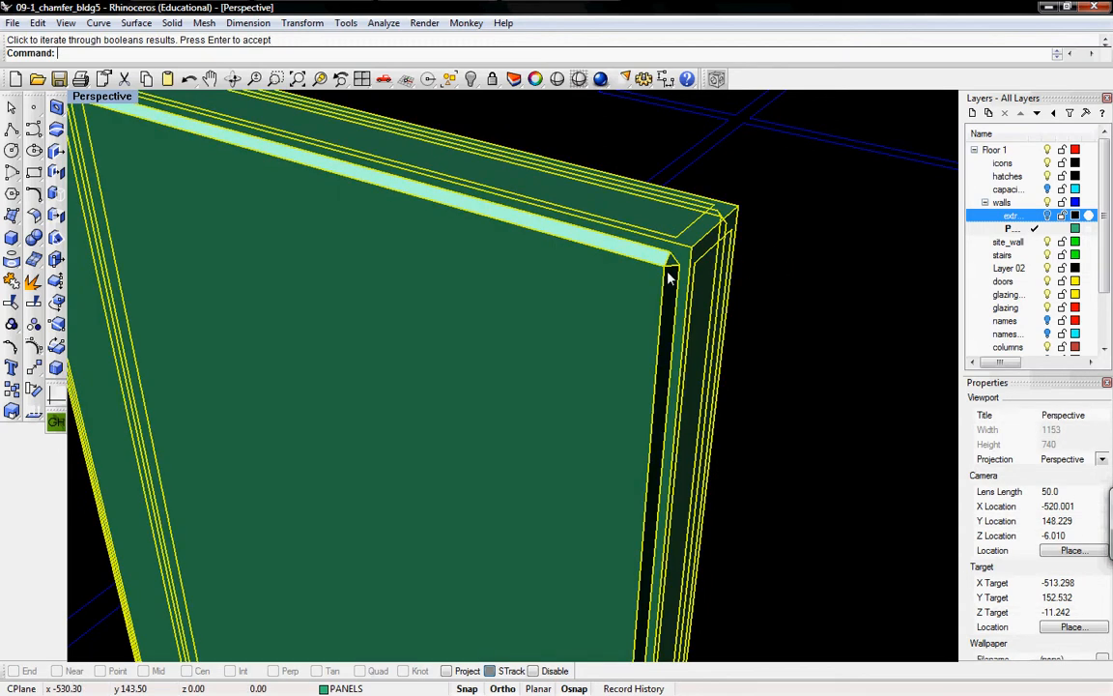
pyautogui.click(763, 273)
pyautogui.moveTo(698, 350); pyautogui.dragTo(686, 346, button='right')
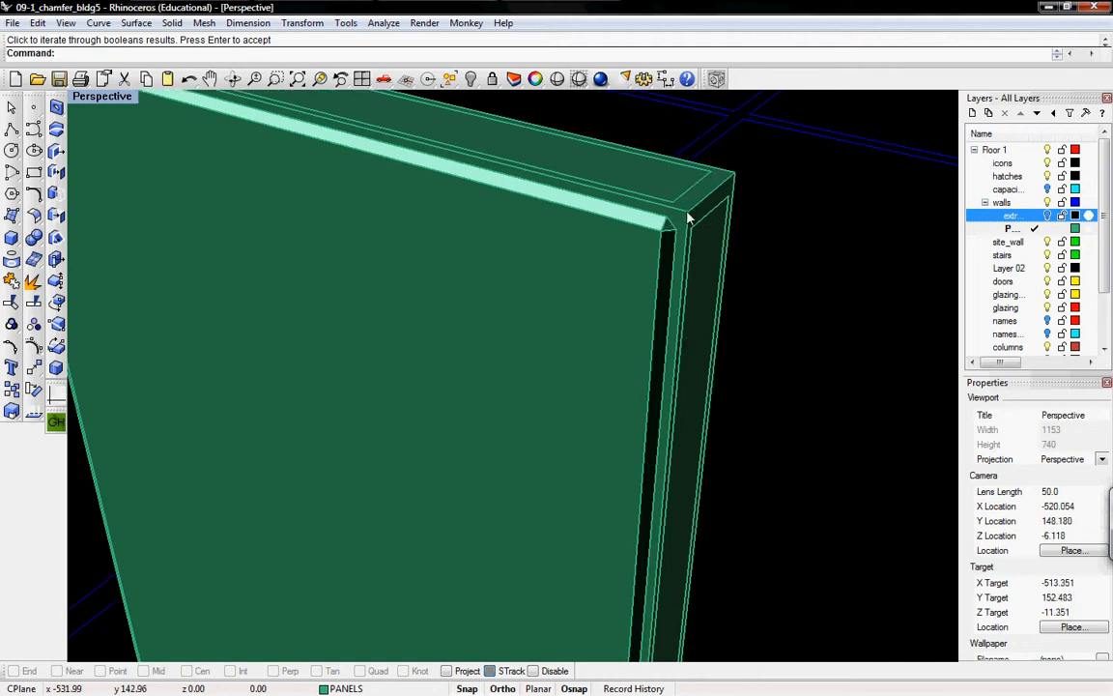
# - Copy the panel twice along the wall line, snapping each copy end to end at the upper corner points
pyautogui.scroll(-5, 682, 218)
pyautogui.click(535, 277)
pyautogui.write('Cop')
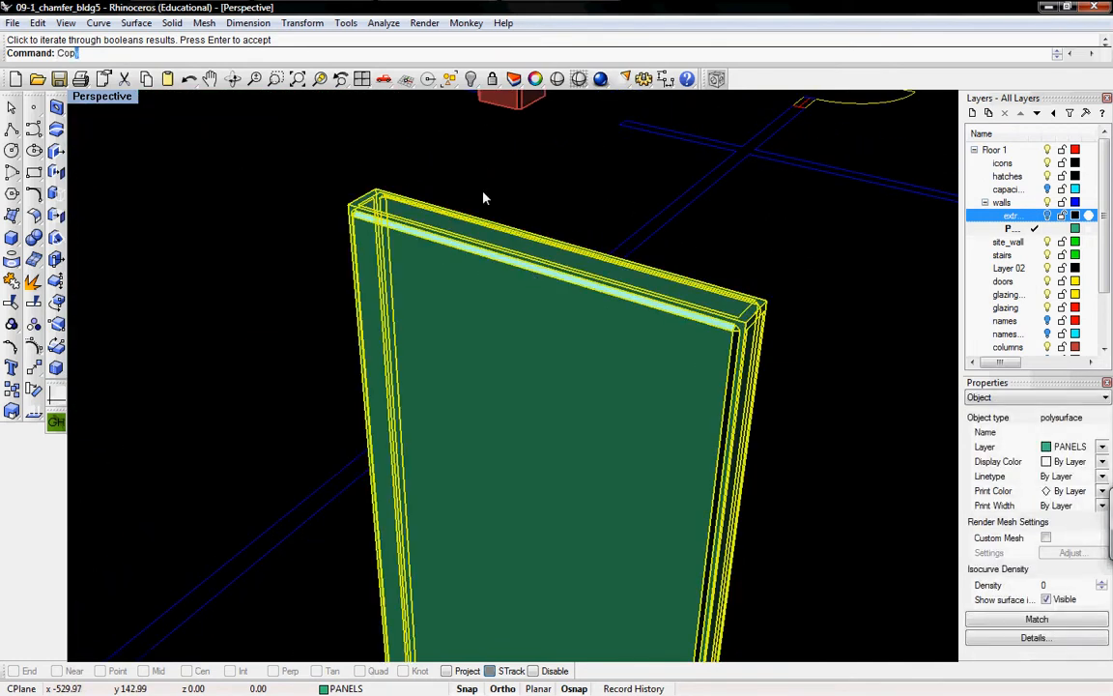
pyautogui.write('y')
pyautogui.press('Return')
pyautogui.click(348, 205)
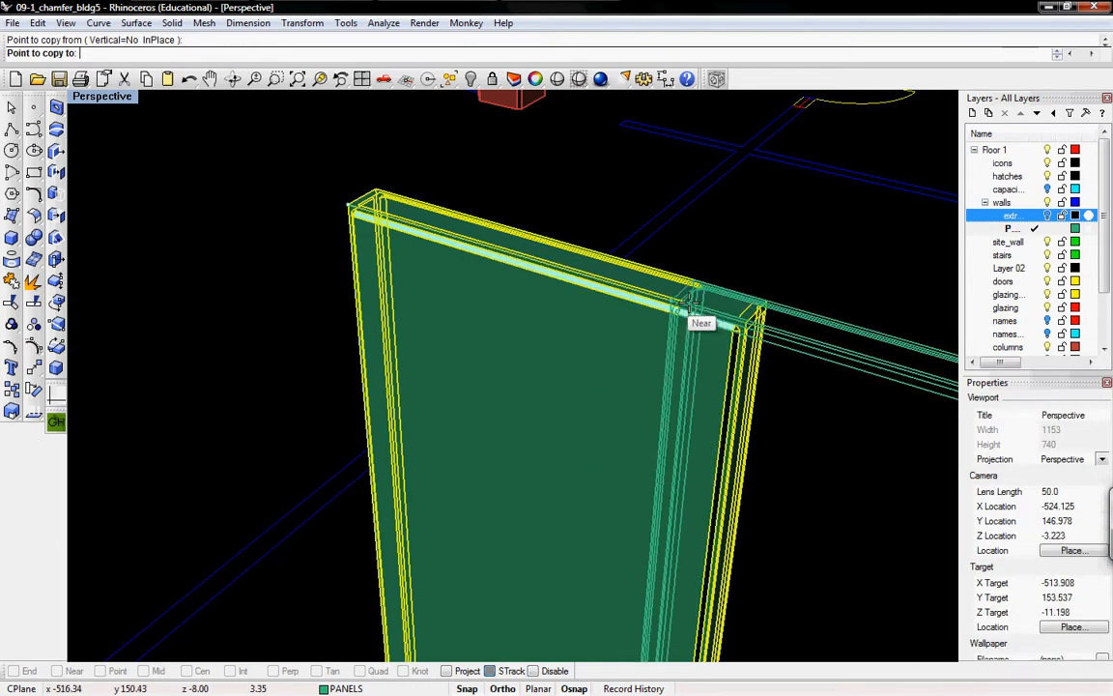
pyautogui.click(746, 322)
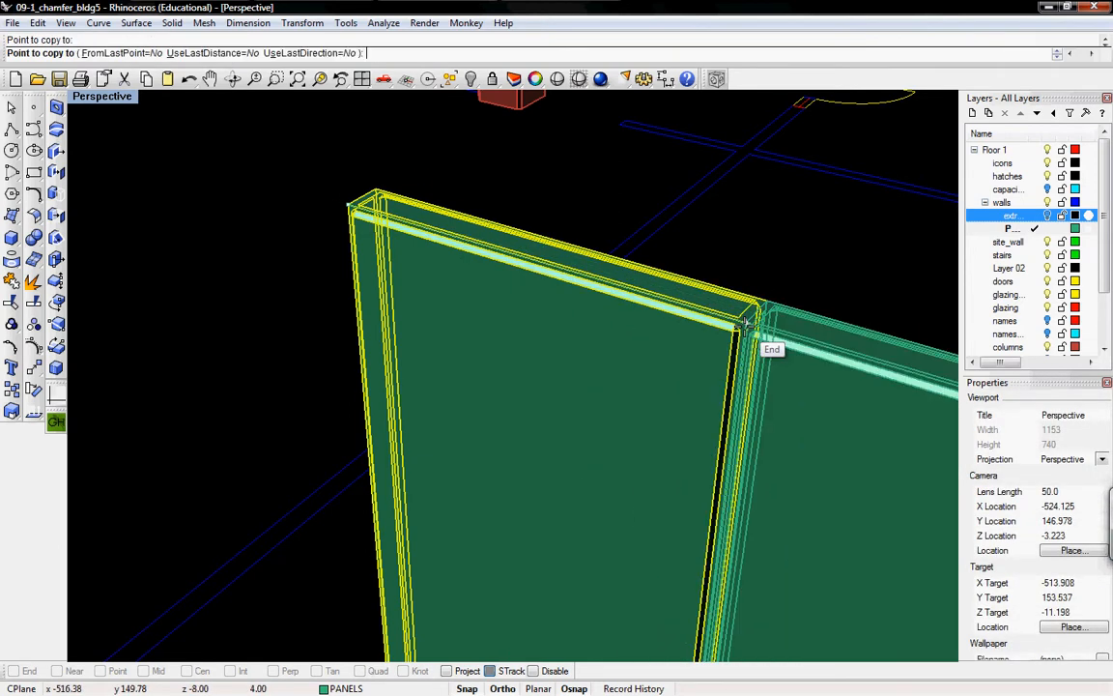
pyautogui.scroll(3, 614, 305)
pyautogui.scroll(-5, 580, 329)
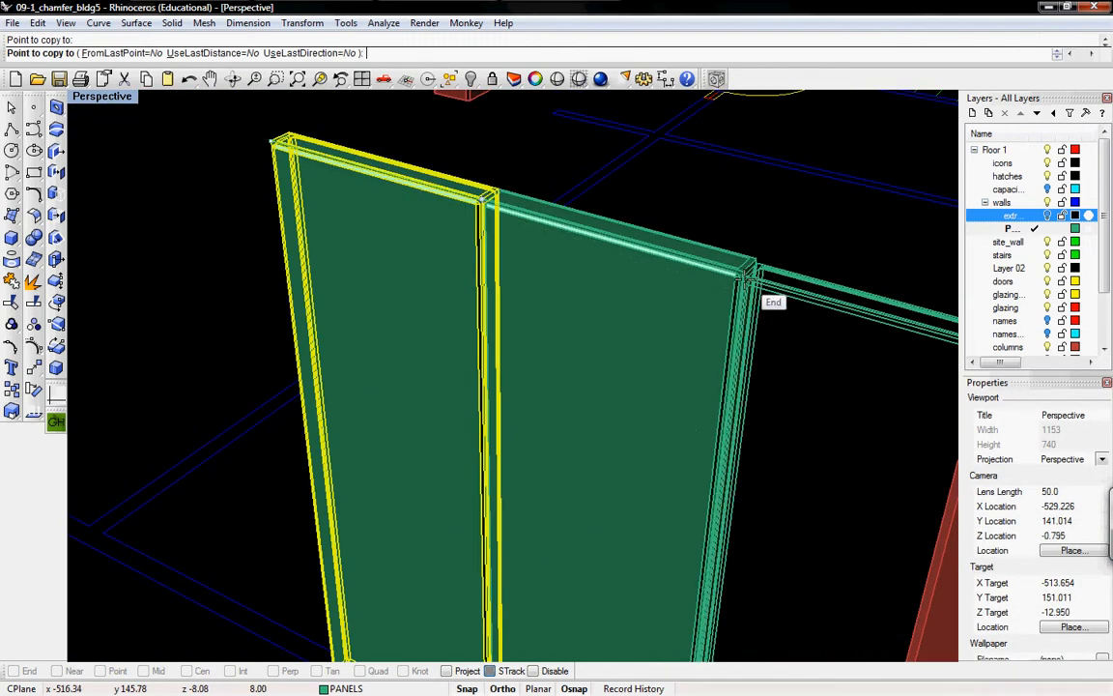
pyautogui.scroll(3, 740, 281)
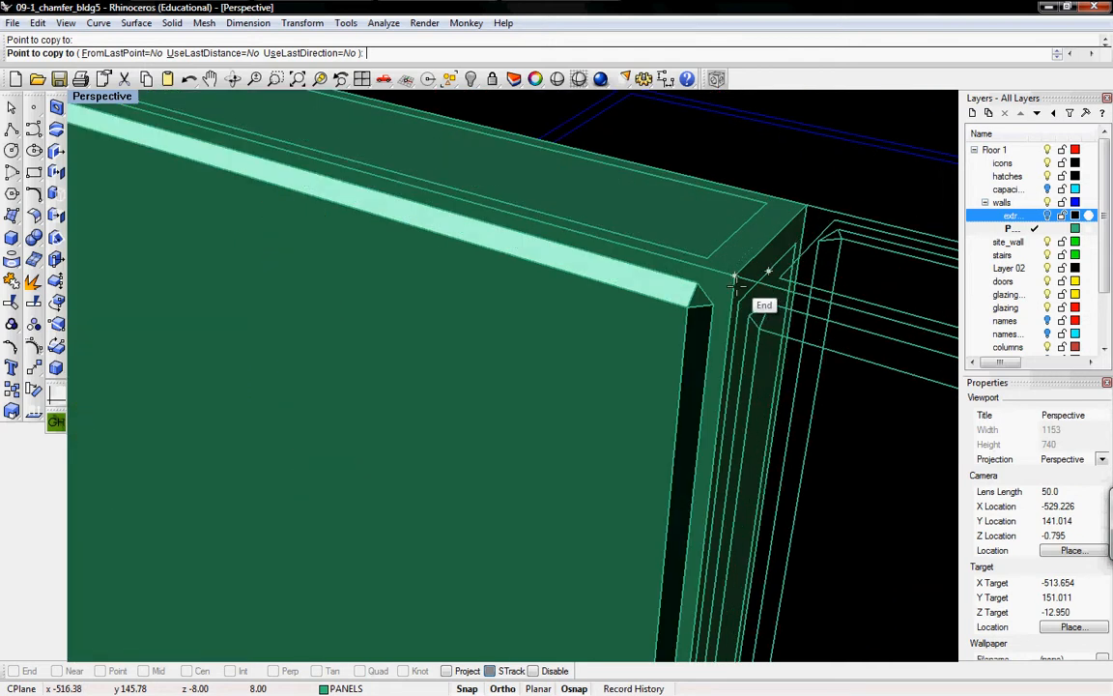
pyautogui.click(737, 282)
pyautogui.scroll(2, 745, 276)
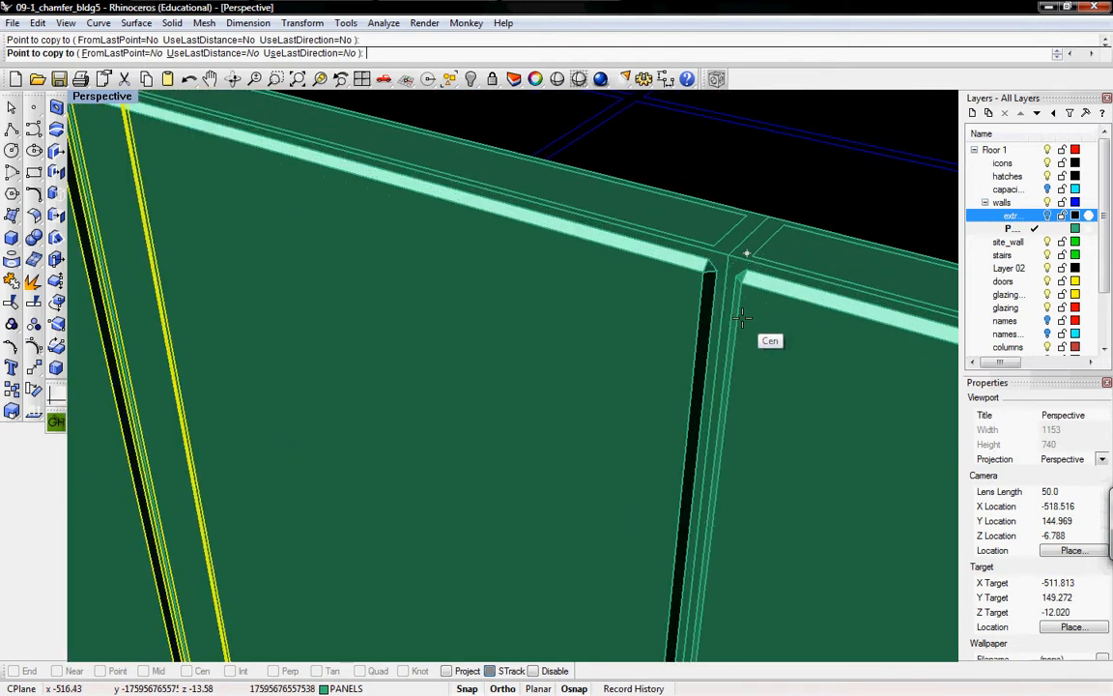
pyautogui.scroll(3, 743, 317)
pyautogui.scroll(-3, 707, 320)
pyautogui.keyDown('shift'); pyautogui.moveTo(705, 305); pyautogui.dragTo(580, 317, button='right'); pyautogui.keyUp('shift')
pyautogui.rightClick(563, 319)
# - Delete the two copied panels nearest the corner column, keeping only the original panel
pyautogui.scroll(-3, 564, 319)
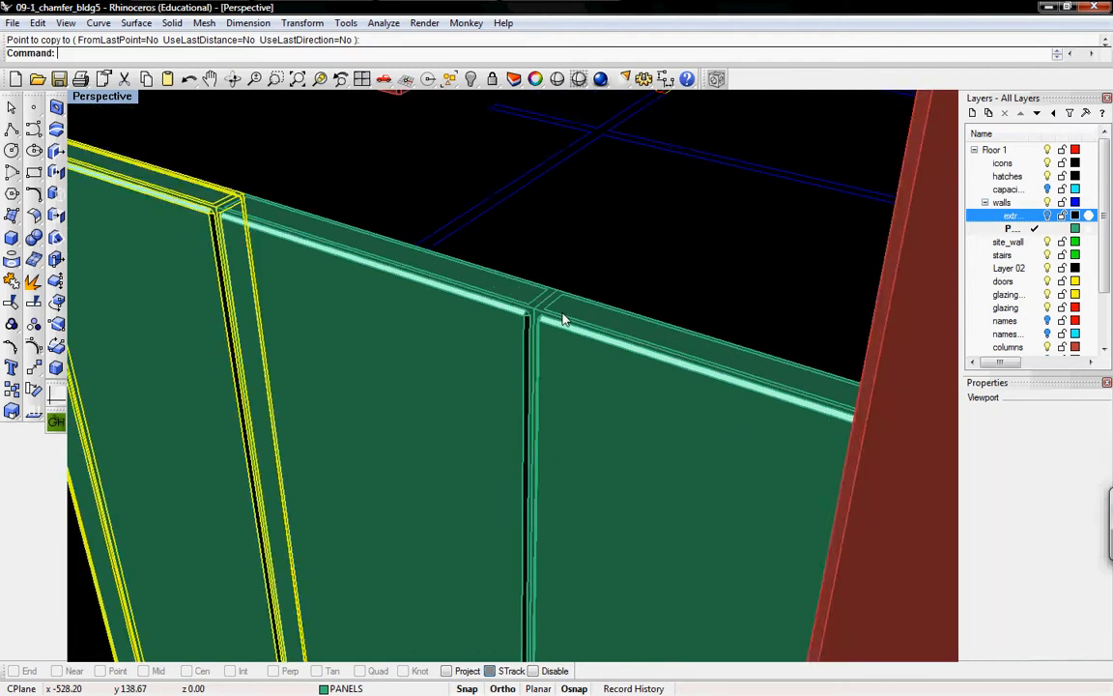
pyautogui.scroll(-5, 563, 319)
pyautogui.click(319, 78)
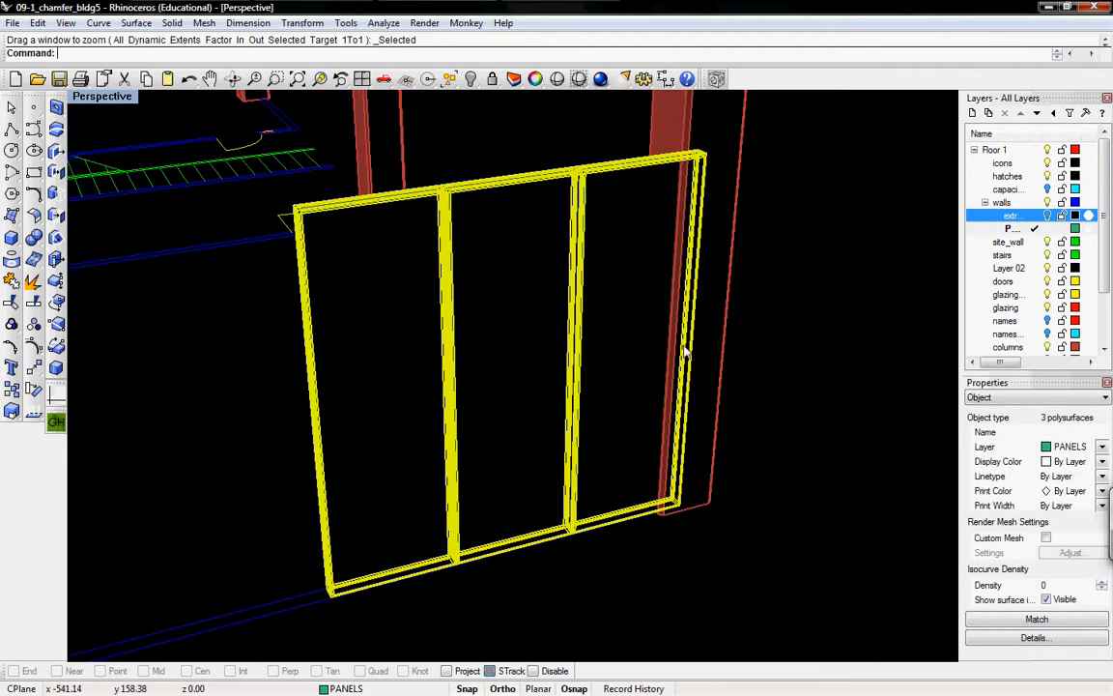
pyautogui.press('Escape')
pyautogui.hotkey('ctrl', 'alt', 's')
pyautogui.moveTo(728, 441)
pyautogui.mouseDown(button='right')
pyautogui.moveTo(622, 432)
pyautogui.moveTo(575, 474)
pyautogui.moveTo(574, 495)
pyautogui.moveTo(614, 519)
pyautogui.moveTo(587, 480)
pyautogui.moveTo(551, 471)
pyautogui.moveTo(565, 475)
pyautogui.moveTo(560, 249)
pyautogui.moveTo(553, 304)
pyautogui.mouseUp(button='right')
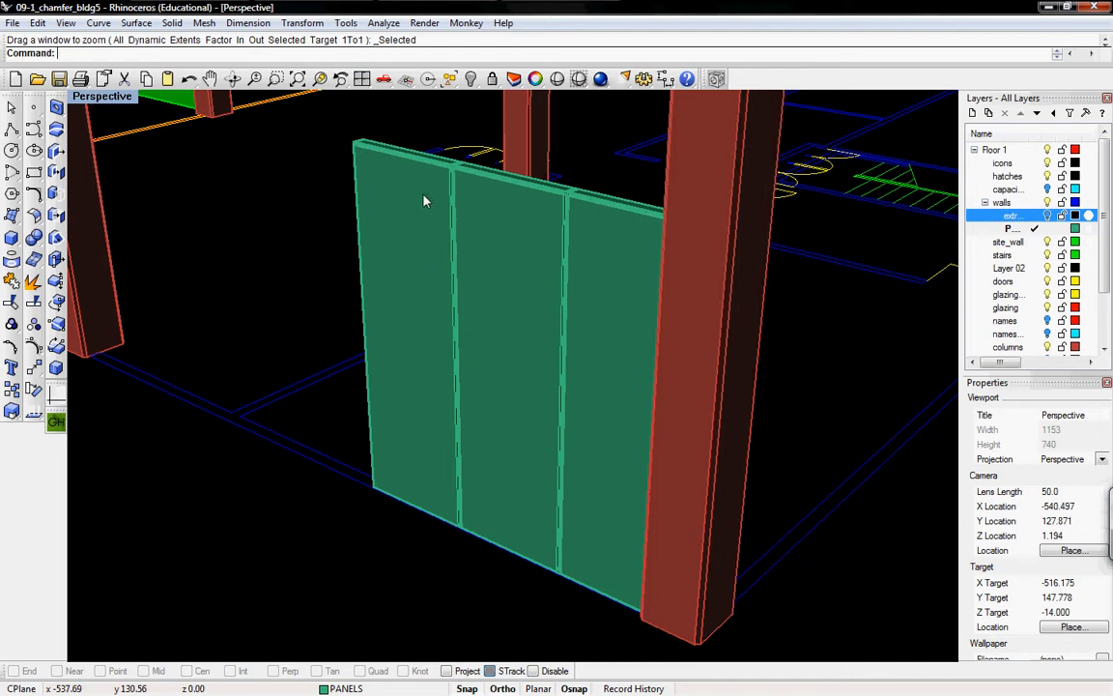
pyautogui.click(597, 313)
pyautogui.keyDown('shift'); pyautogui.click(540, 291); pyautogui.keyUp('shift')
pyautogui.press('Delete')
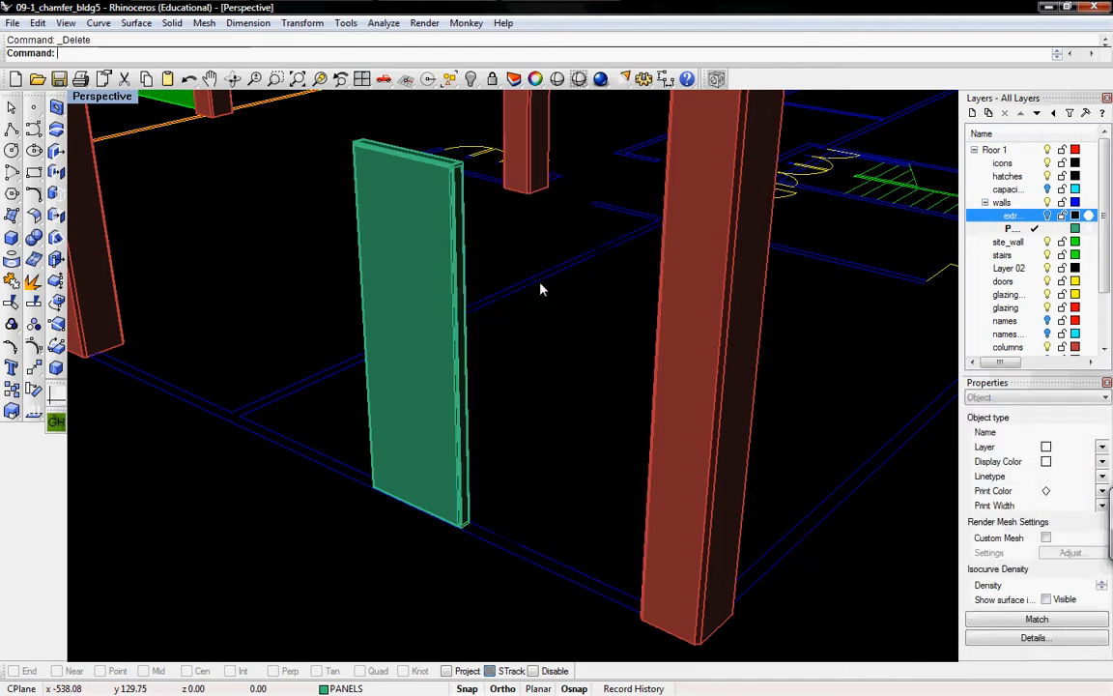
# - Select the remaining panel and frame it in the Right view
pyautogui.moveTo(455, 323); pyautogui.dragTo(497, 377, button='right')
pyautogui.click(448, 218)
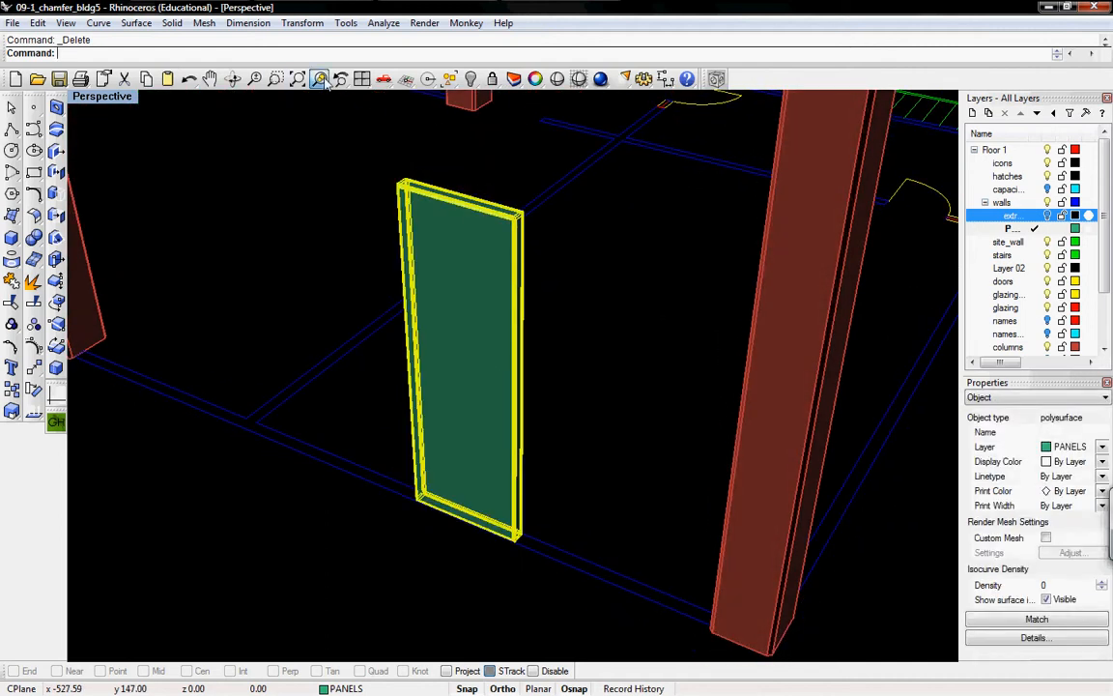
pyautogui.click(324, 81)
pyautogui.hotkey('ctrl', 'F1')
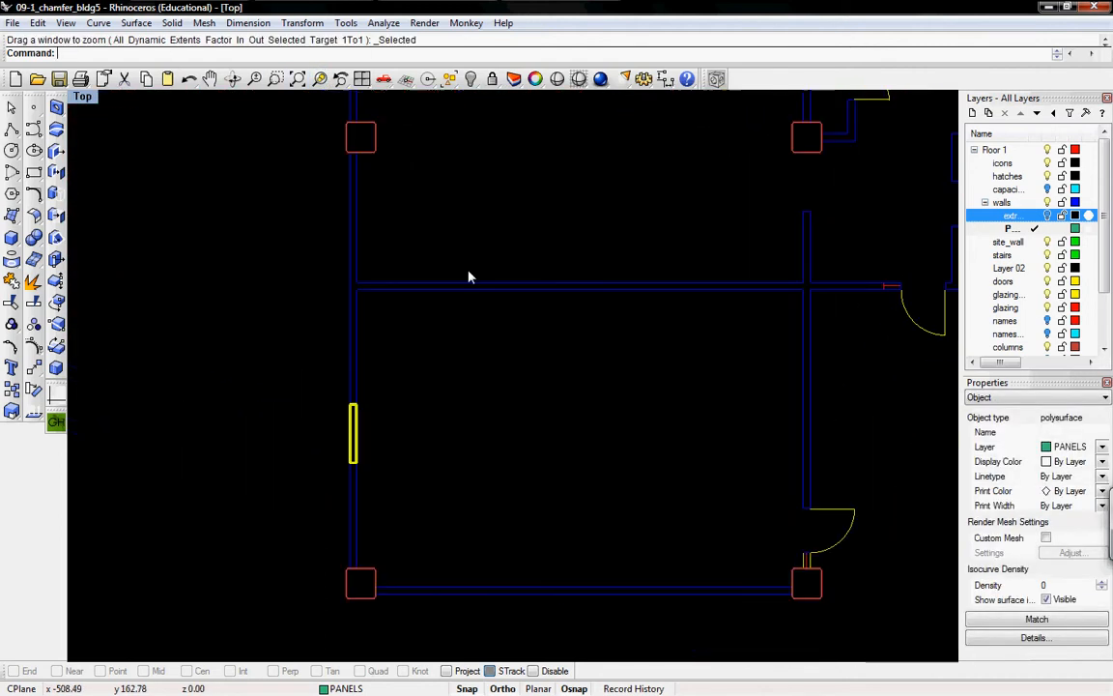
pyautogui.hotkey('ctrl', 'F2')
pyautogui.hotkey('ctrl', 'F3')
pyautogui.moveTo(443, 415); pyautogui.dragTo(579, 410, button='right')
pyautogui.scroll(2, 600, 394)
pyautogui.scroll(2, 600, 394)
pyautogui.moveTo(622, 373); pyautogui.dragTo(584, 224, button='right')
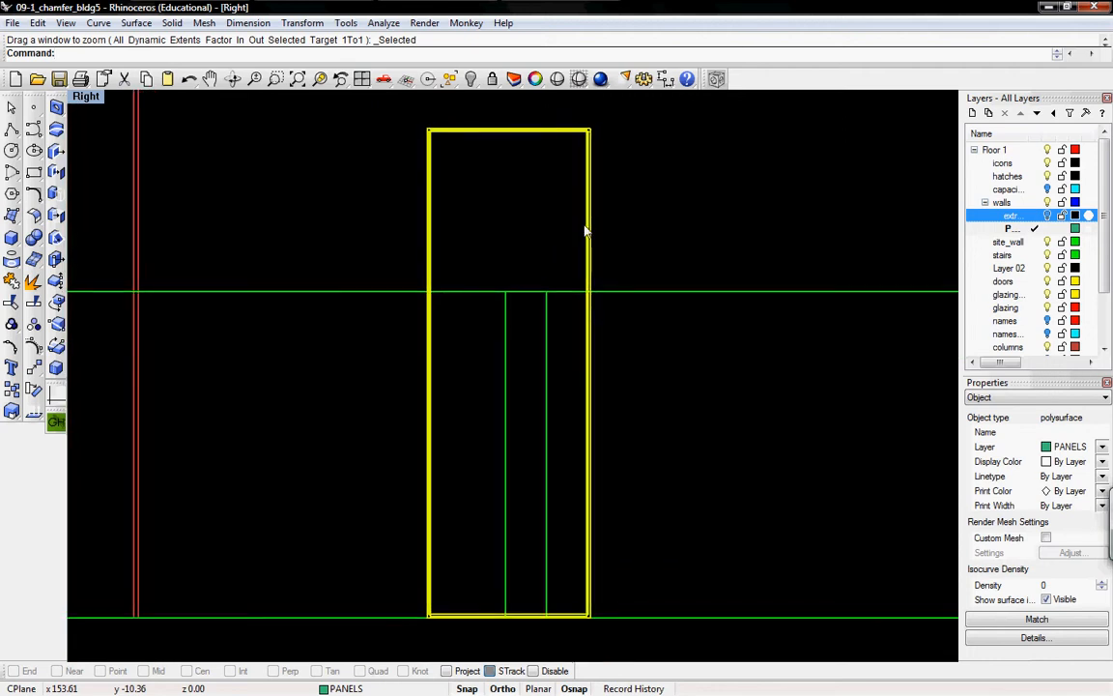
pyautogui.moveTo(189, 215); pyautogui.dragTo(216, 235, button='right')
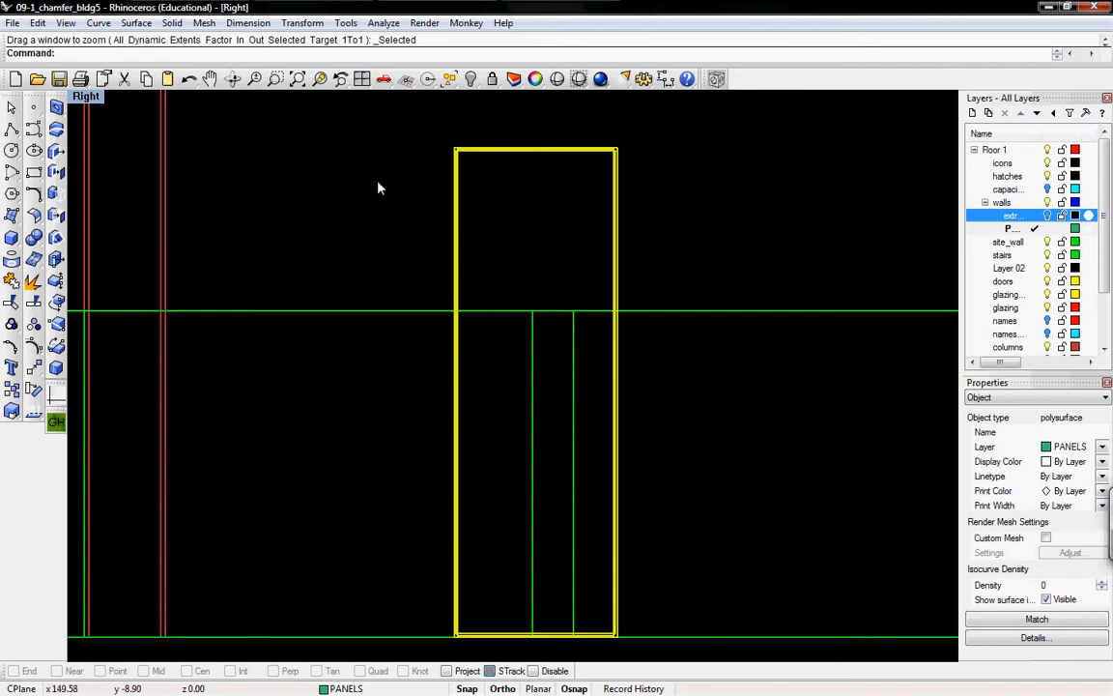
# - Draw a straight polyline along the panel's top edge, from one upper outer corner to the other
pyautogui.click(11, 128)
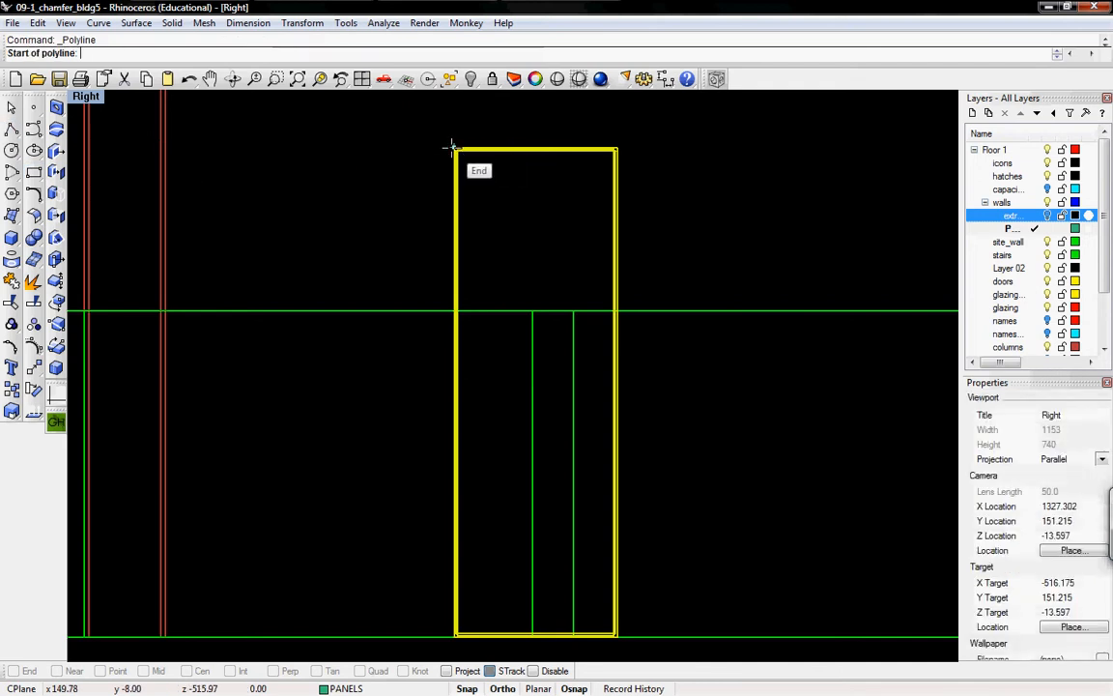
pyautogui.click(453, 148)
pyautogui.scroll(7, 615, 151)
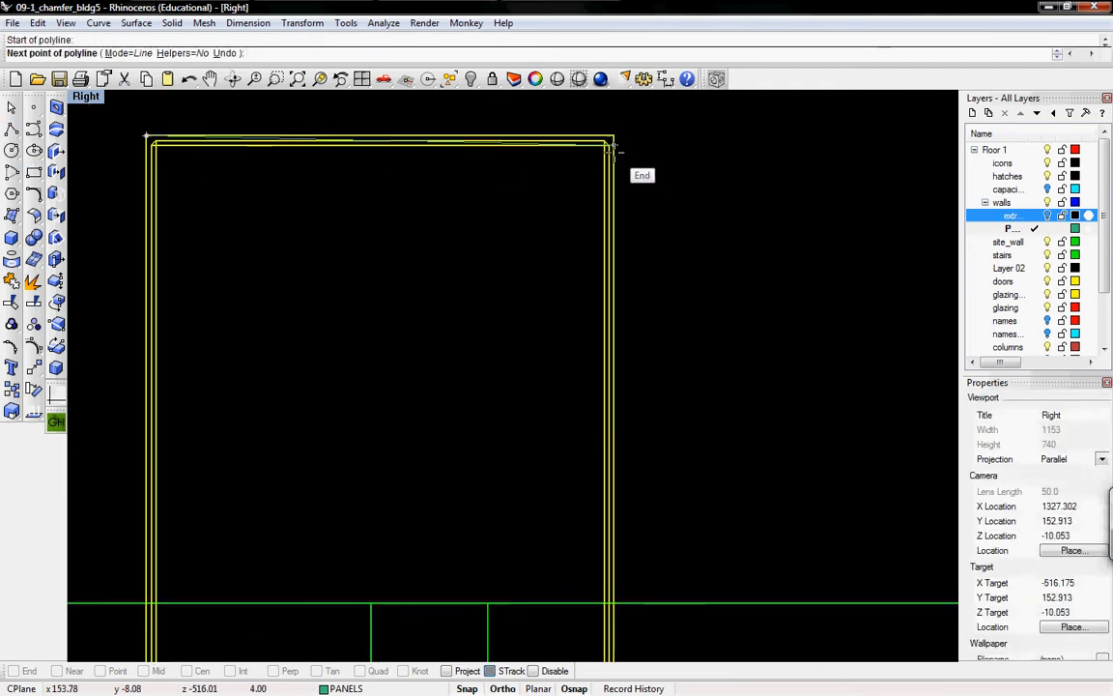
pyautogui.click(613, 131)
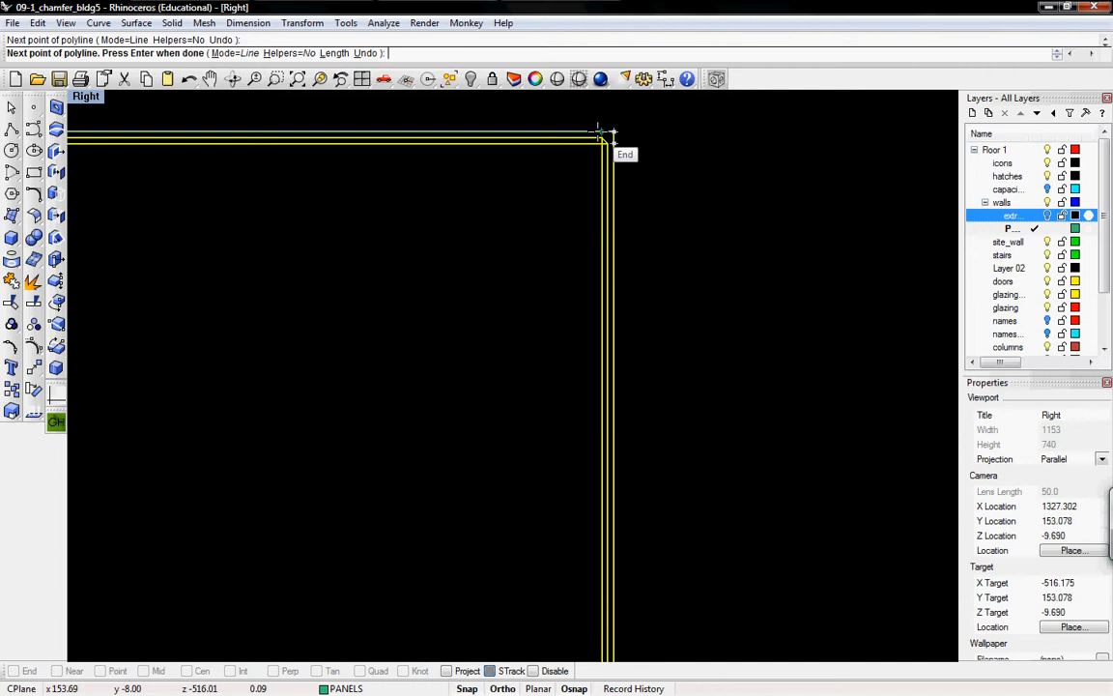
pyautogui.press('Return')
# - Divide the top-edge curve into 4 segments with point markers, including the ends
pyautogui.scroll(-5, 442, 165)
pyautogui.click(588, 176)
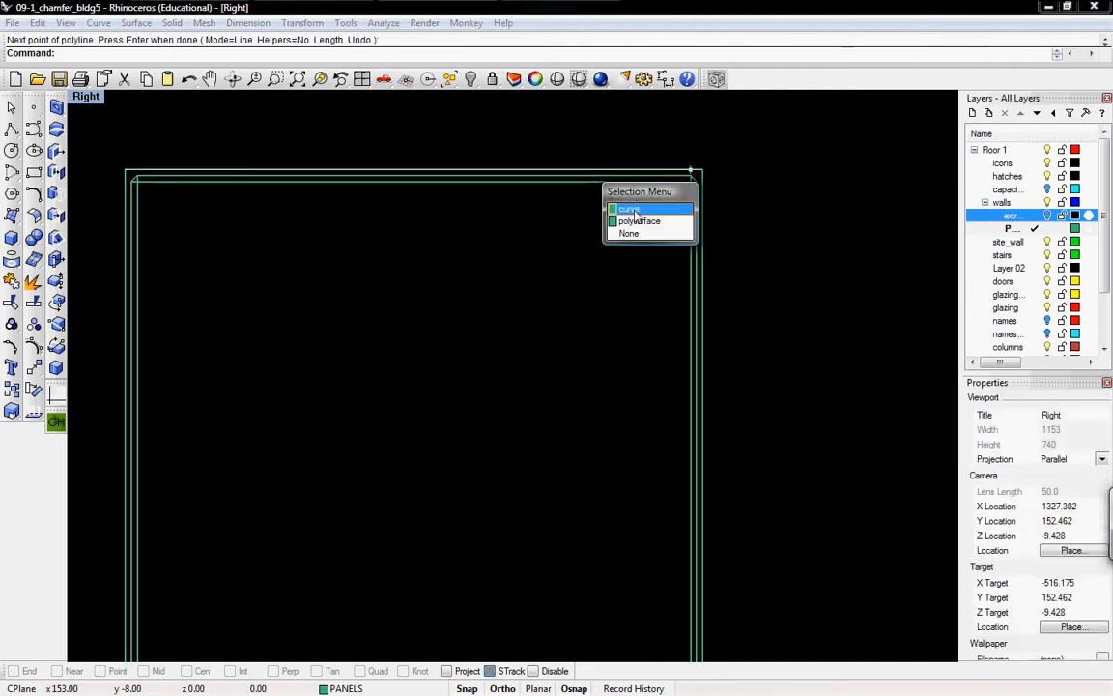
pyautogui.click(628, 209)
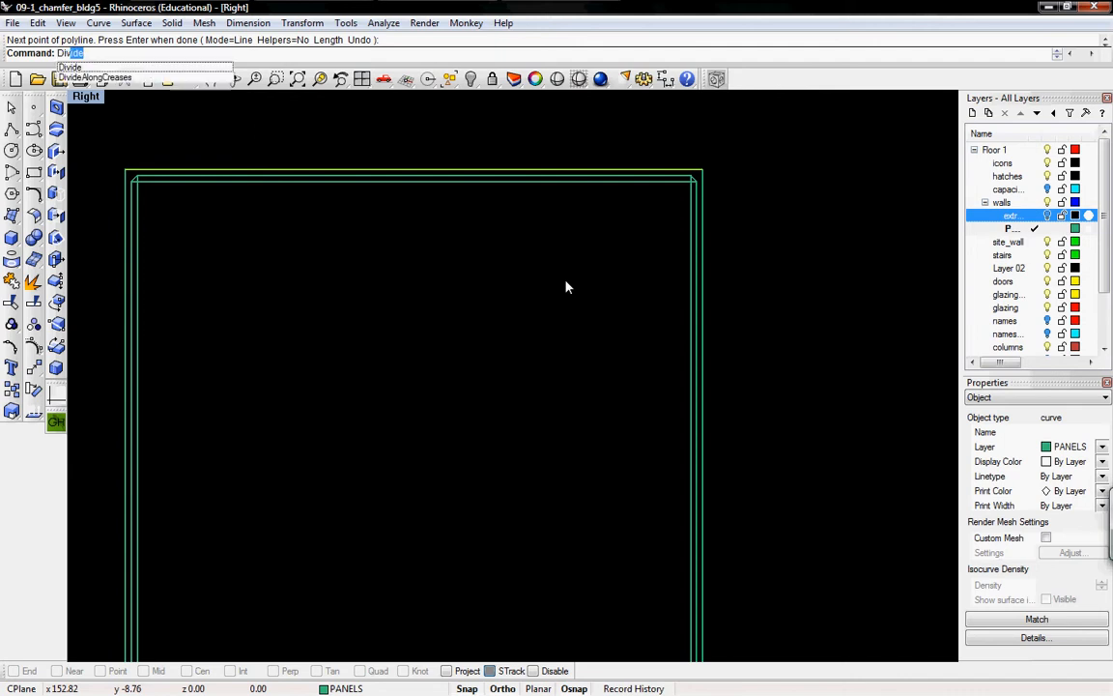
pyautogui.press('Return')
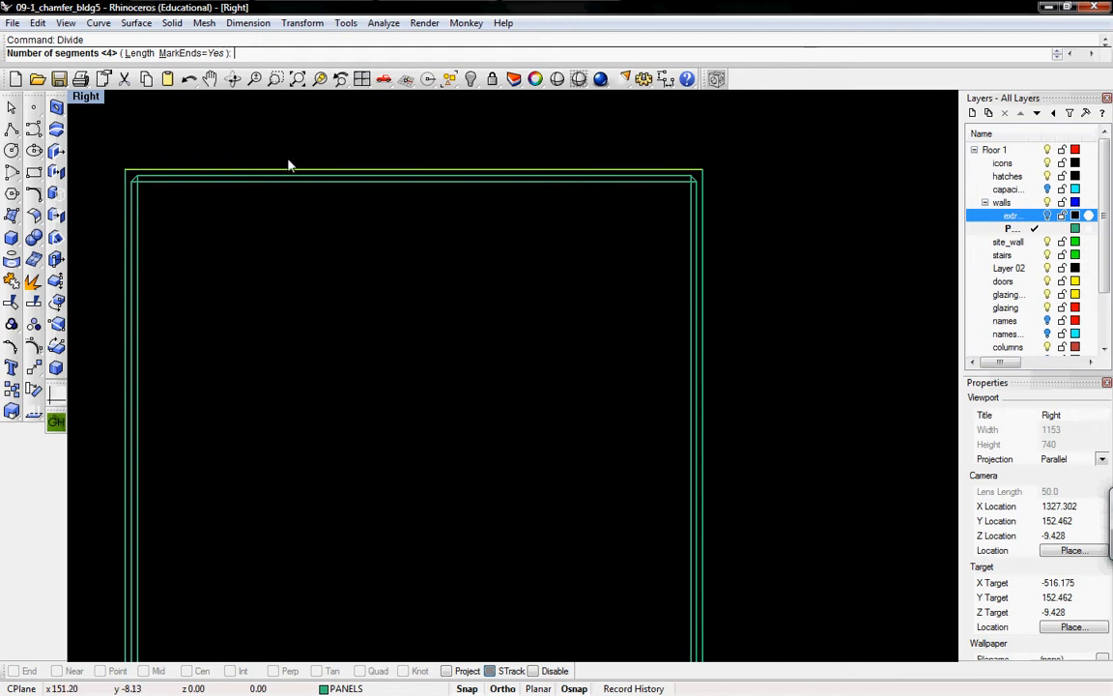
pyautogui.press('Return')
pyautogui.moveTo(505, 313); pyautogui.dragTo(473, 213, button='right')
pyautogui.scroll(-5, 460, 221)
pyautogui.scroll(-3, 475, 172)
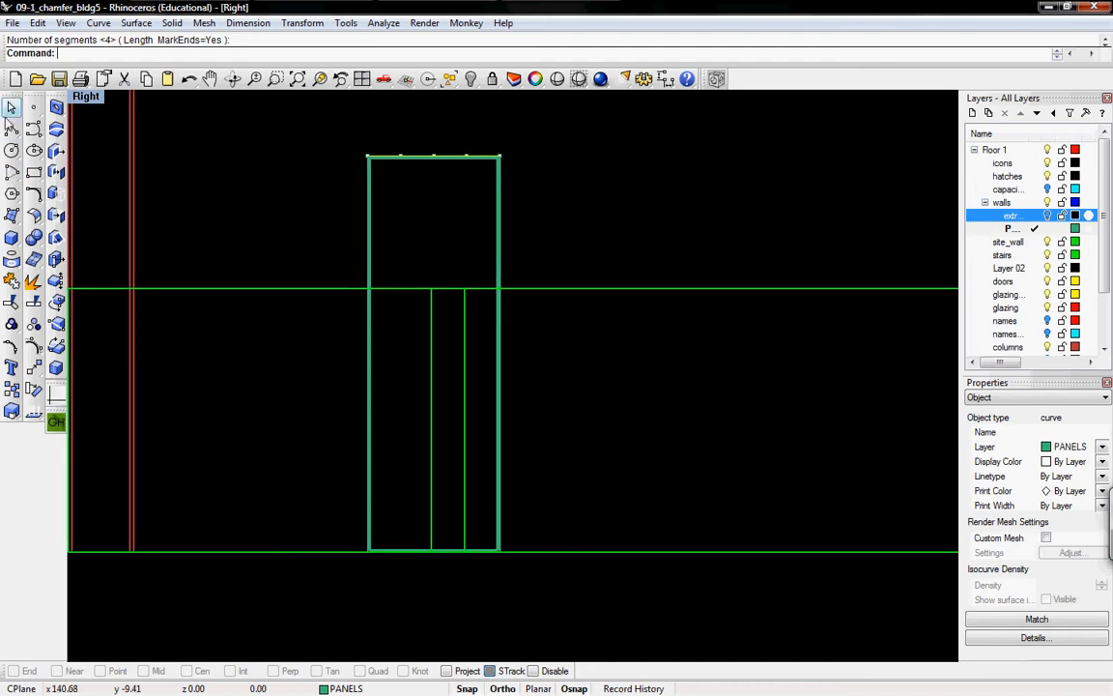
pyautogui.click(11, 130)
pyautogui.click(597, 171)
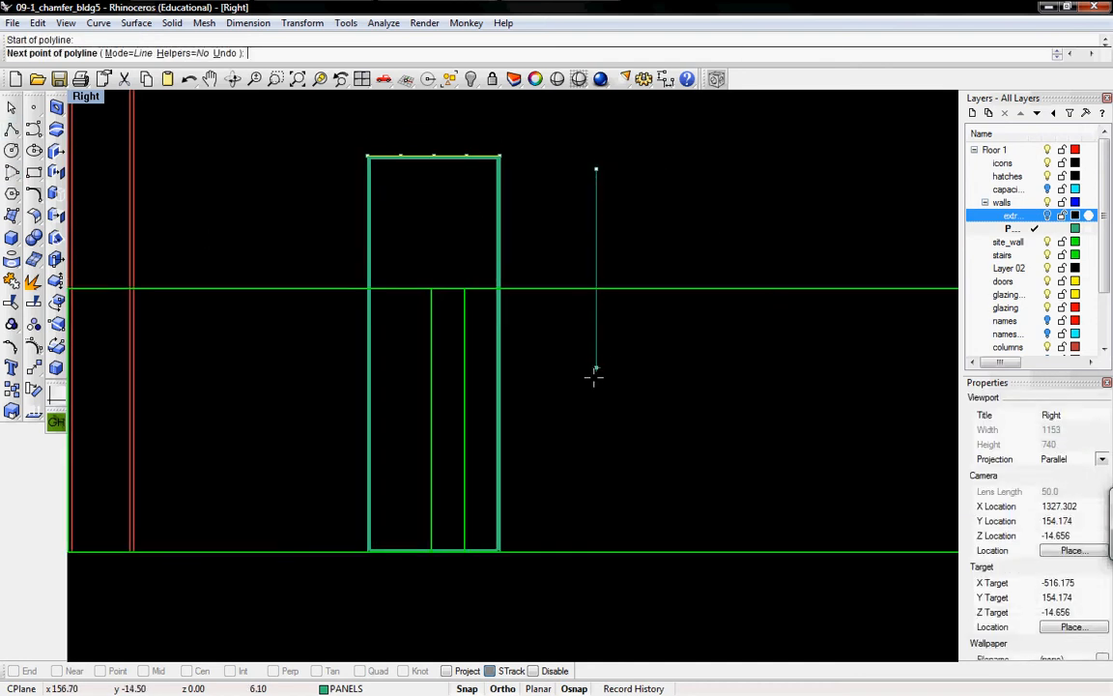
pyautogui.press('Return')
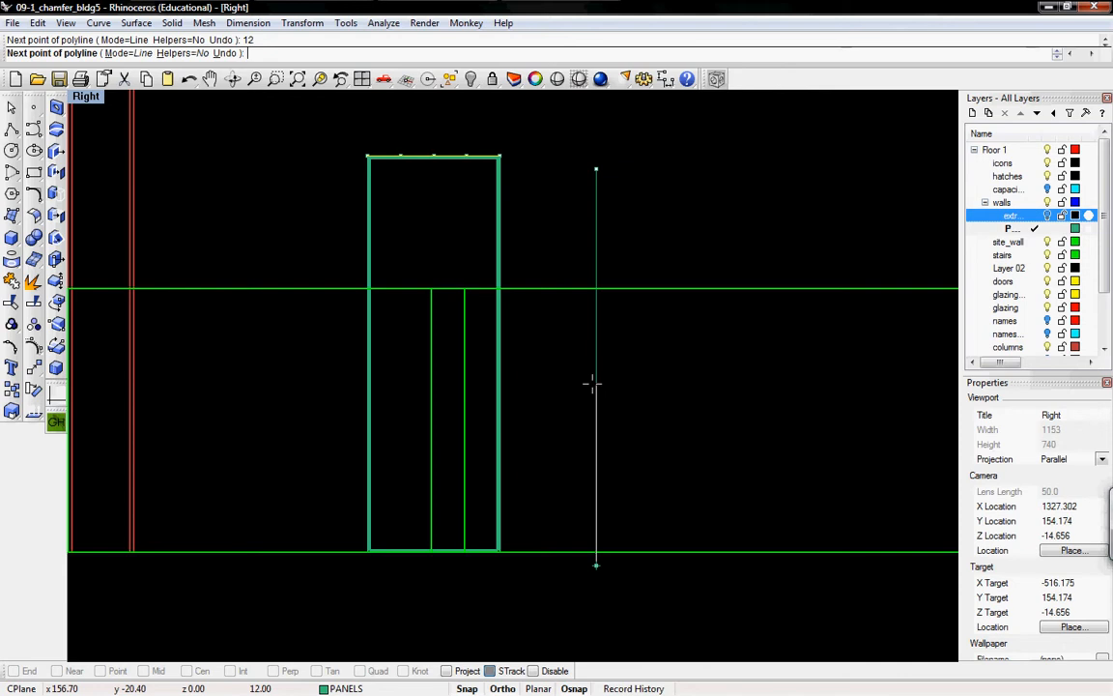
pyautogui.press('Escape')
# - Draw a vertical polyline 12 units long down the panel's right side edge, starting at the upper outer corner
pyautogui.press('Return')
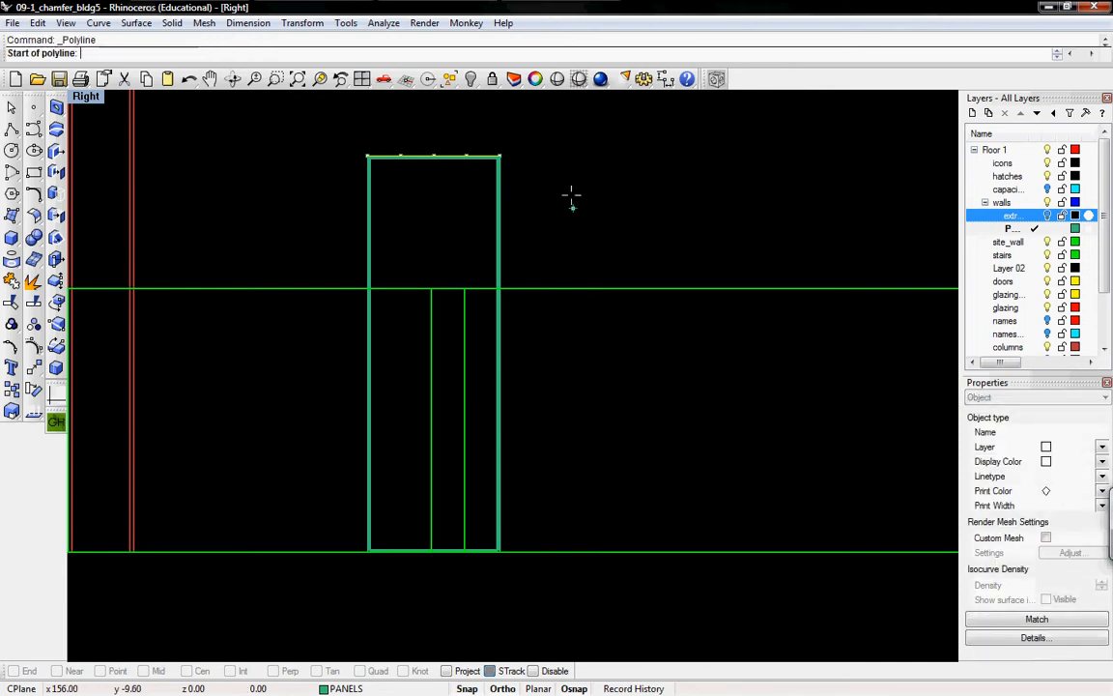
pyautogui.scroll(4, 498, 152)
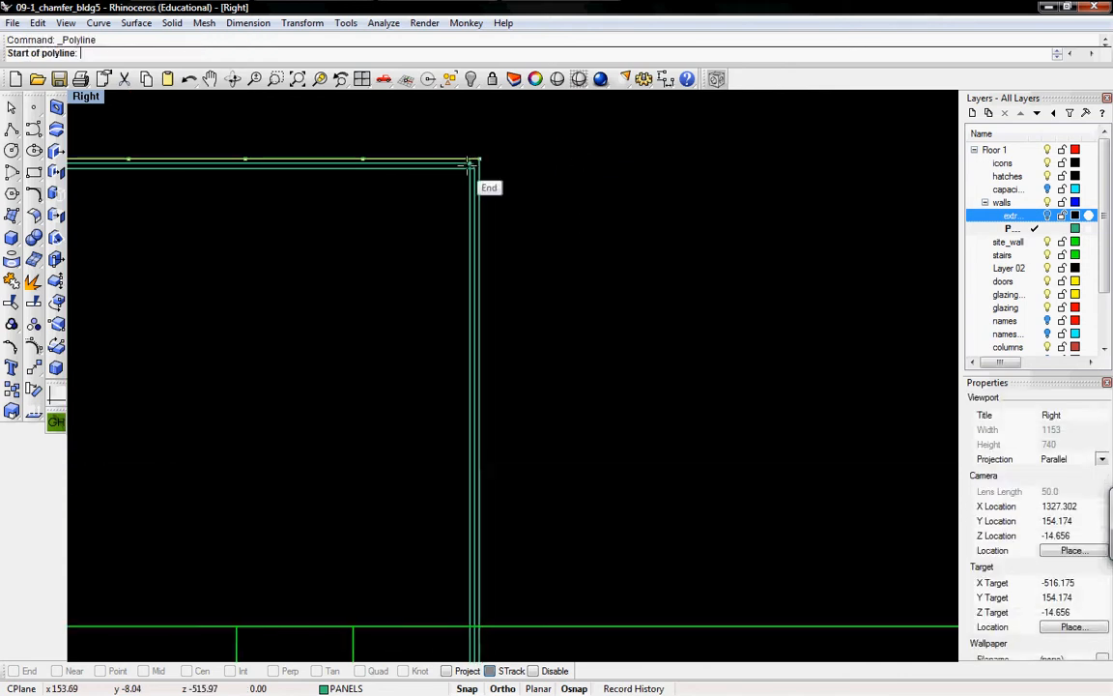
pyautogui.click(479, 156)
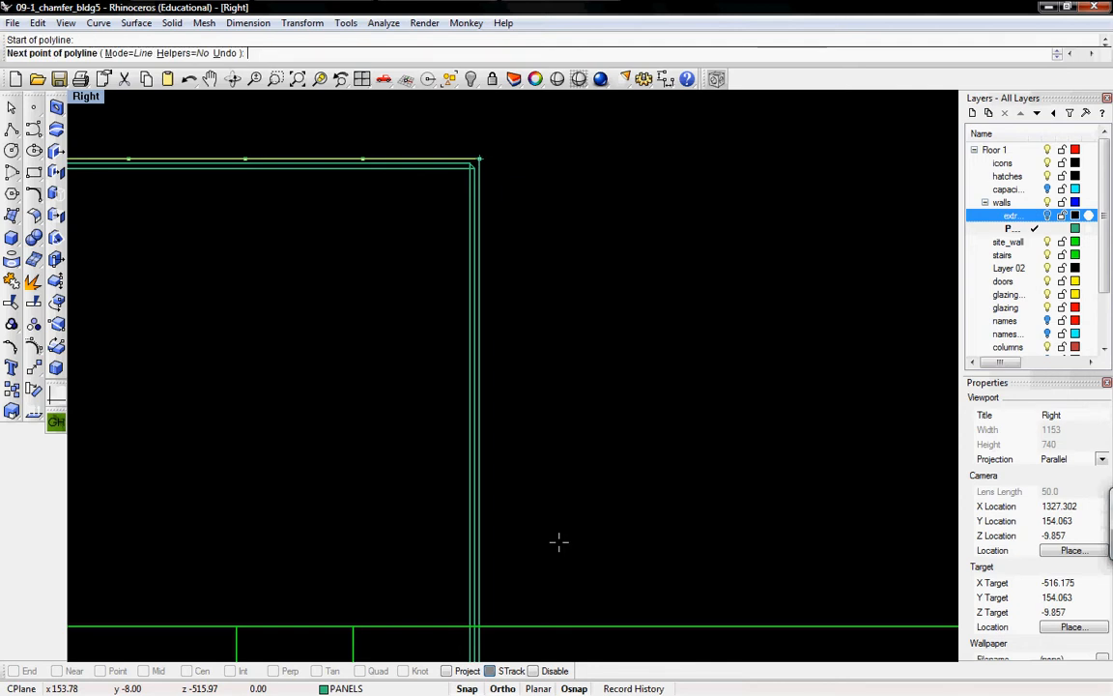
pyautogui.scroll(-3, 509, 149)
pyautogui.moveTo(549, 335); pyautogui.dragTo(523, 459, button='right')
pyautogui.write('12')
pyautogui.press('Return')
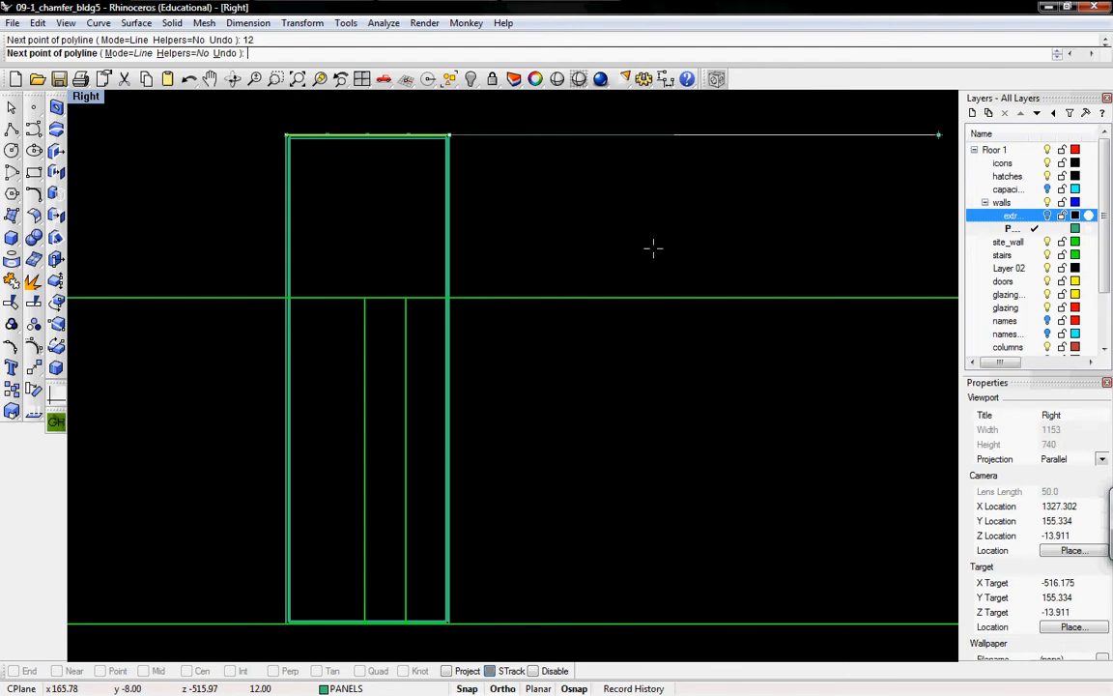
pyautogui.click(461, 582)
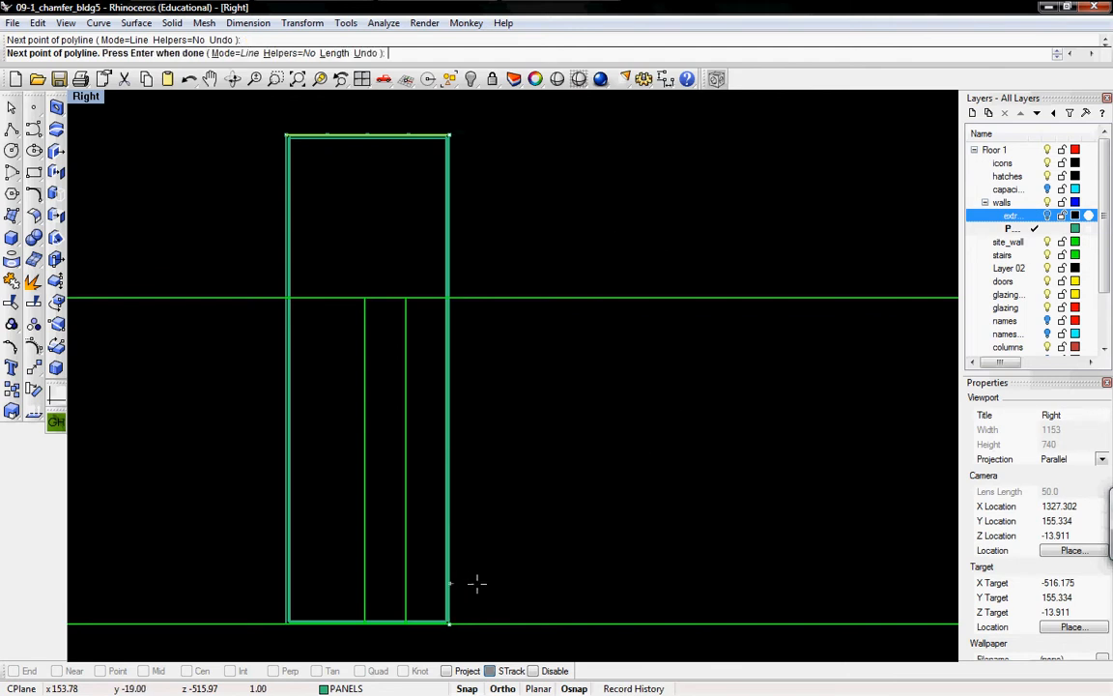
pyautogui.press('Return')
# - Divide the side-edge curve into 12 segments with point markers, including the ends
pyautogui.click(450, 593)
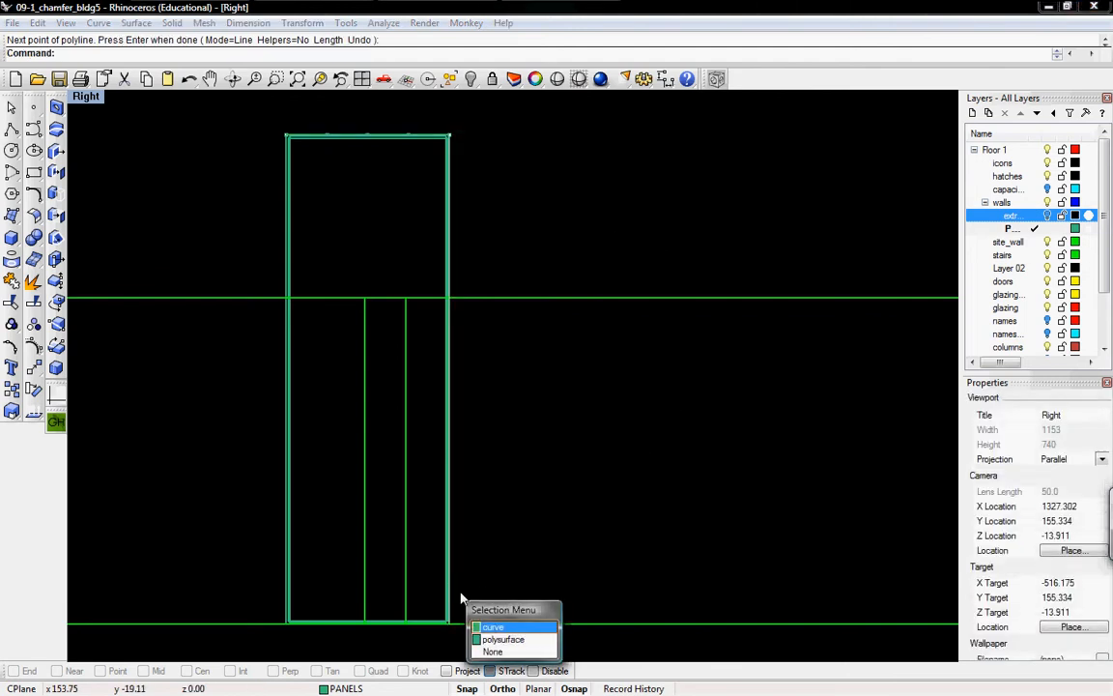
pyautogui.click(493, 629)
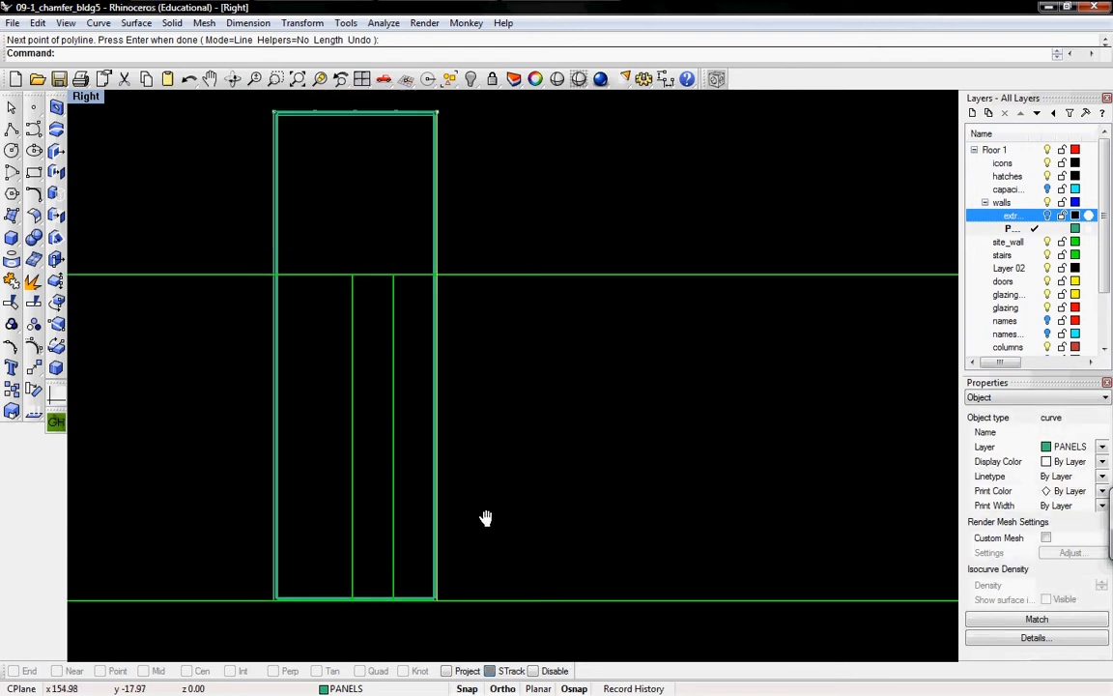
pyautogui.scroll(3, 434, 440)
pyautogui.moveTo(454, 507); pyautogui.dragTo(452, 351, button='right')
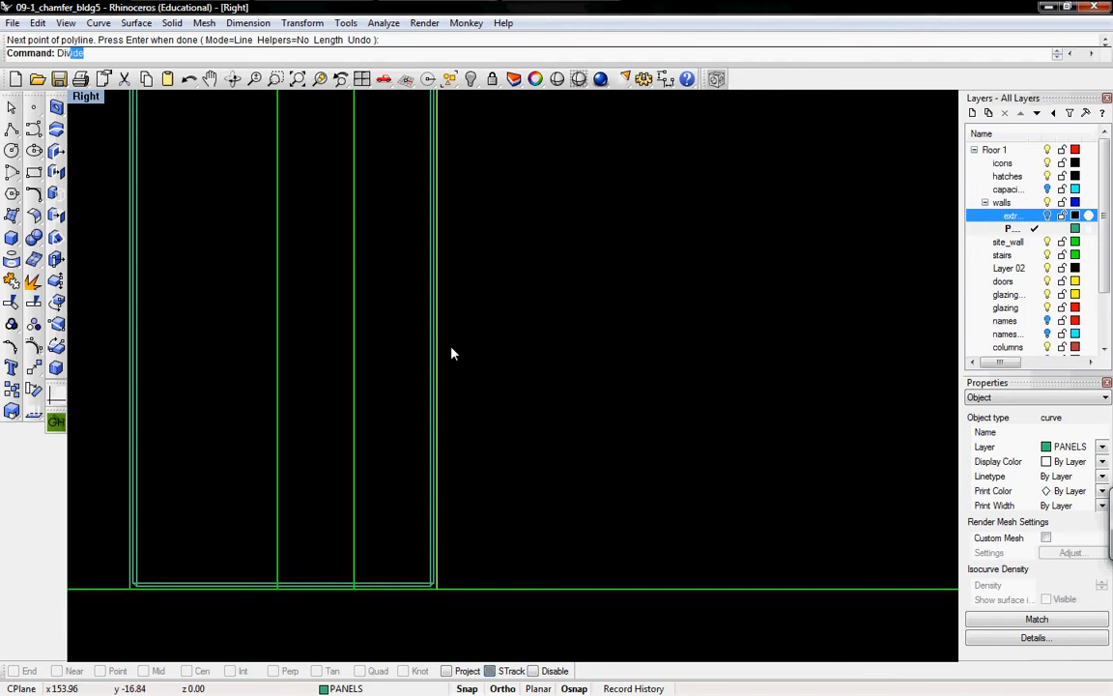
pyautogui.press('Return')
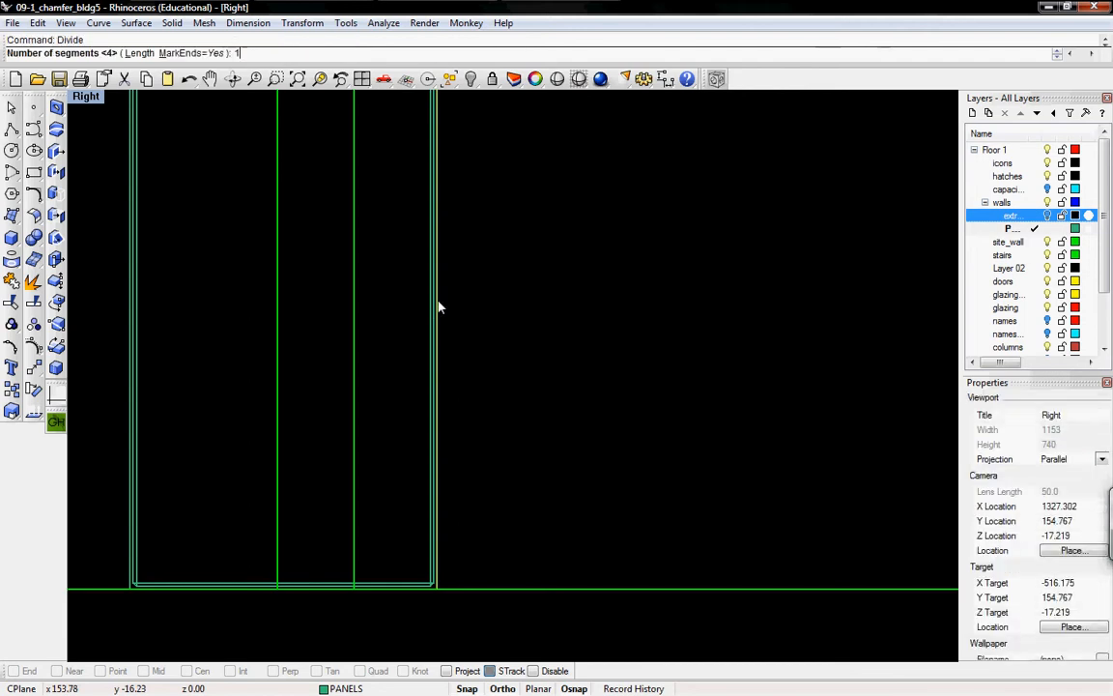
pyautogui.press('Return')
pyautogui.moveTo(487, 234); pyautogui.dragTo(557, 366, button='right')
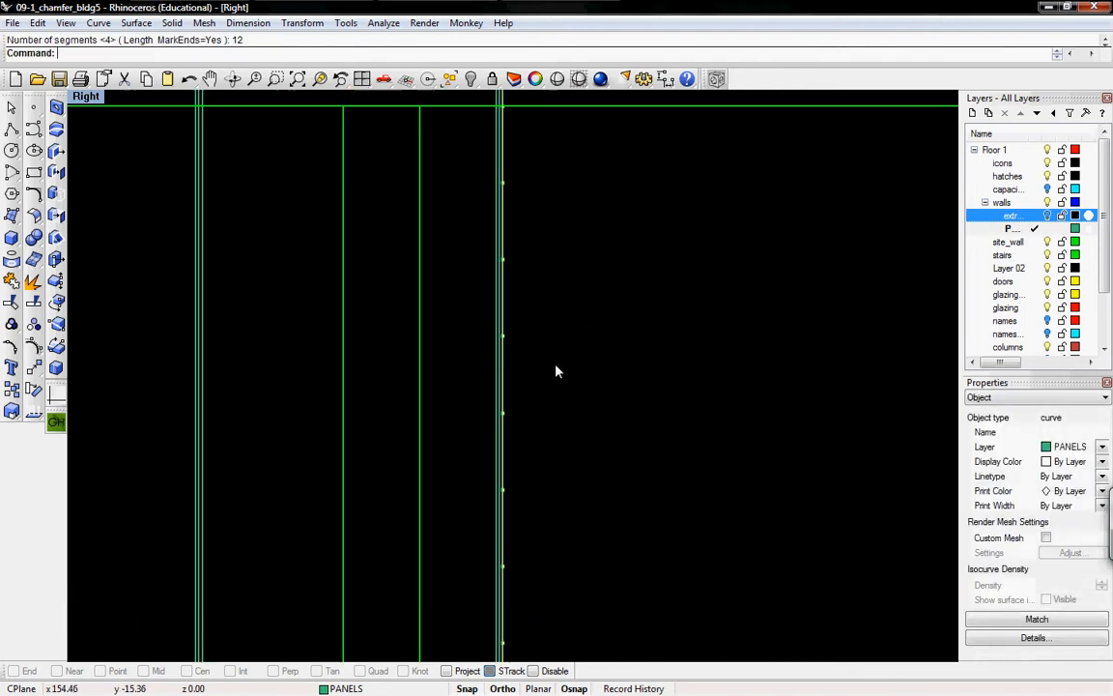
# - Examine the division points along the panel's top edge and right side edge
pyautogui.scroll(-8, 556, 365)
pyautogui.moveTo(565, 184); pyautogui.dragTo(541, 218, button='right')
pyautogui.click(541, 218)
pyautogui.moveTo(356, 130); pyautogui.dragTo(507, 170)
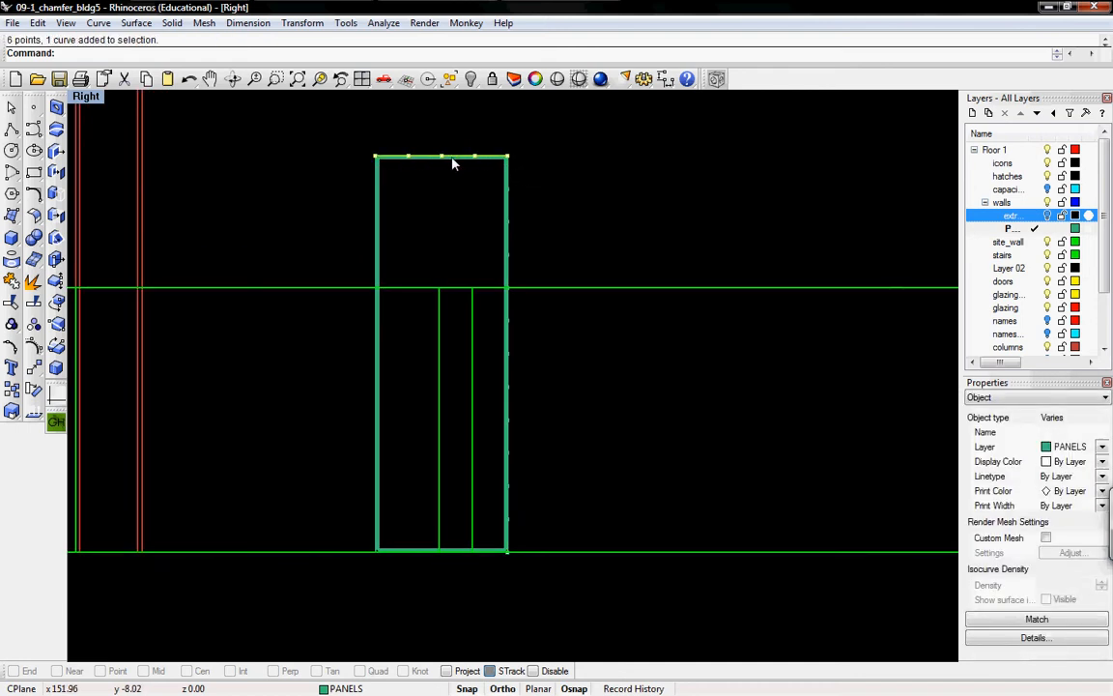
pyautogui.moveTo(503, 142); pyautogui.dragTo(539, 542)
pyautogui.click(529, 433)
pyautogui.moveTo(502, 381); pyautogui.dragTo(446, 385, button='right')
pyautogui.moveTo(409, 254); pyautogui.dragTo(419, 266, button='right')
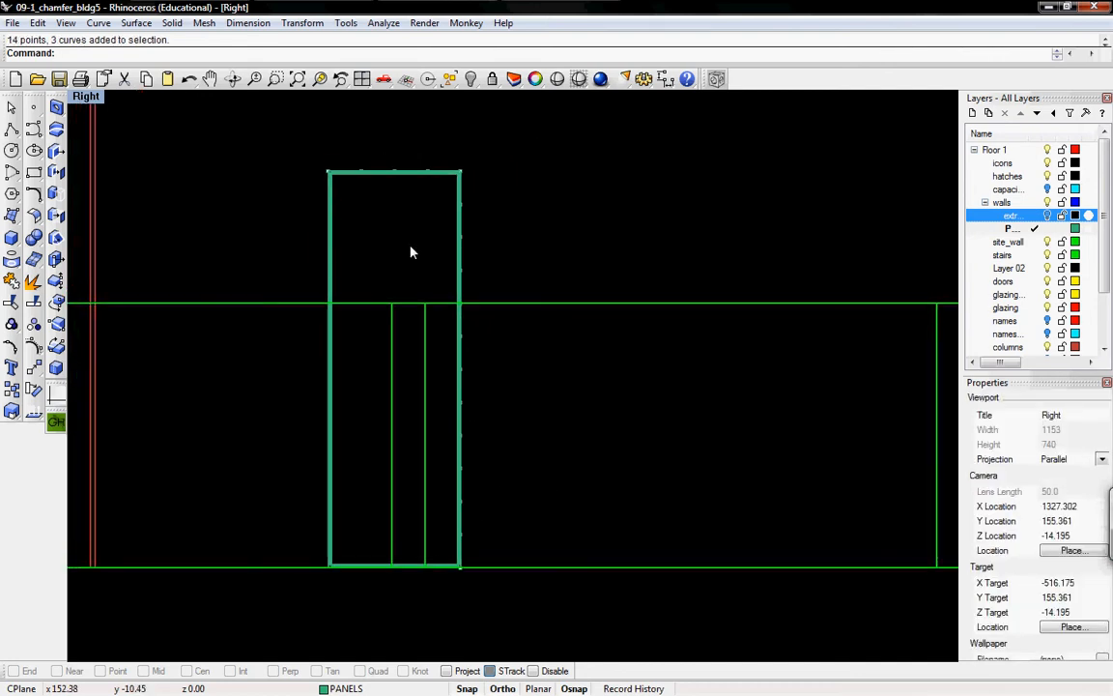
# - Try to place a point inside the panel, aligned with the division points nearest the upper right corner
pyautogui.click(33, 111)
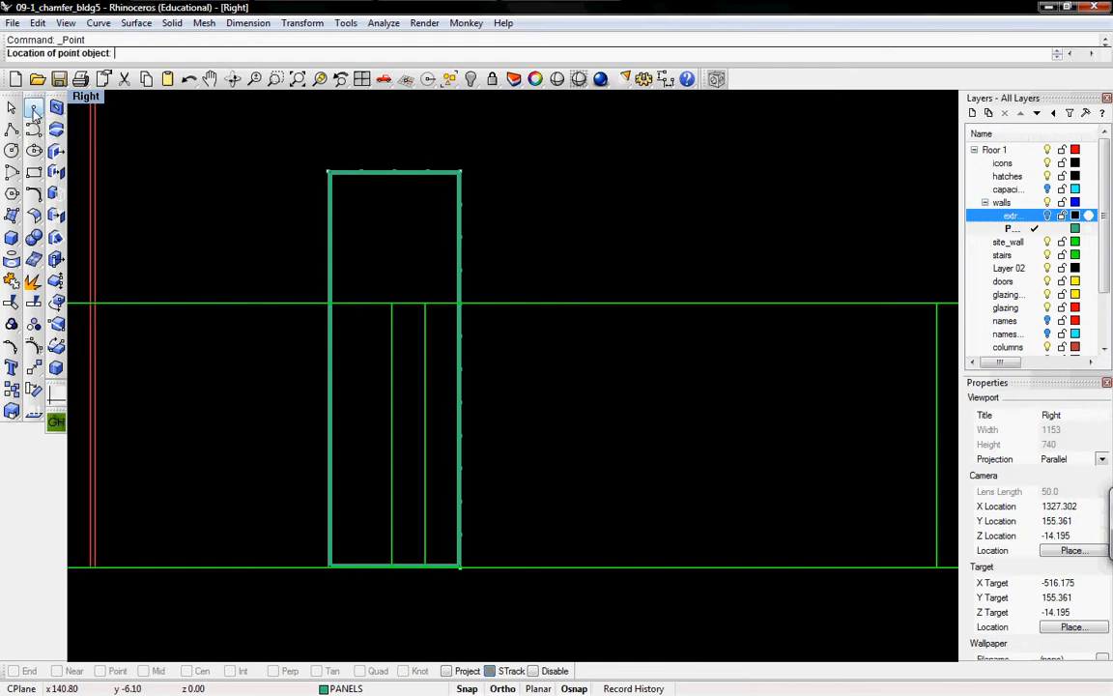
pyautogui.scroll(3, 435, 193)
pyautogui.scroll(5, 434, 195)
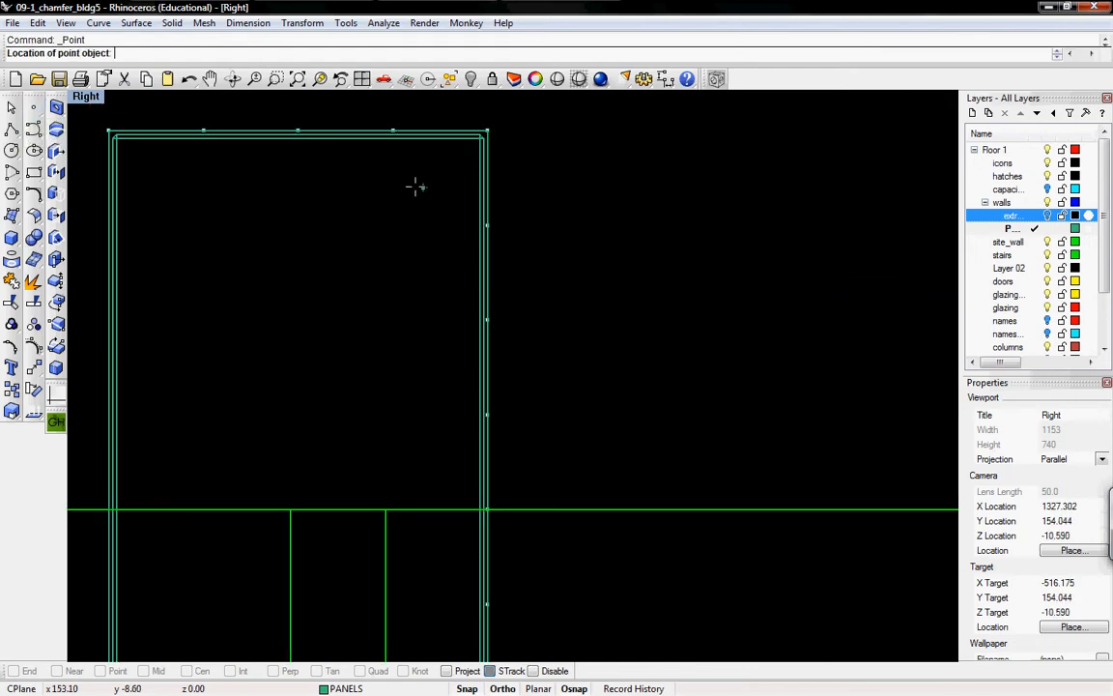
pyautogui.moveTo(436, 219); pyautogui.dragTo(426, 234, button='right')
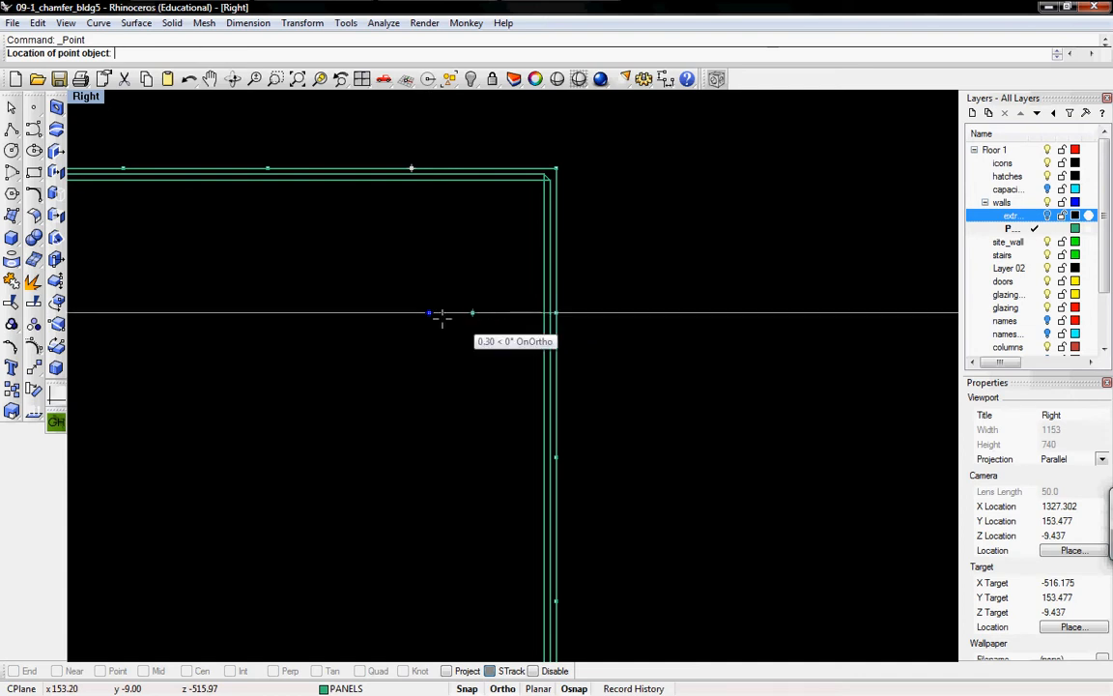
pyautogui.click(412, 313)
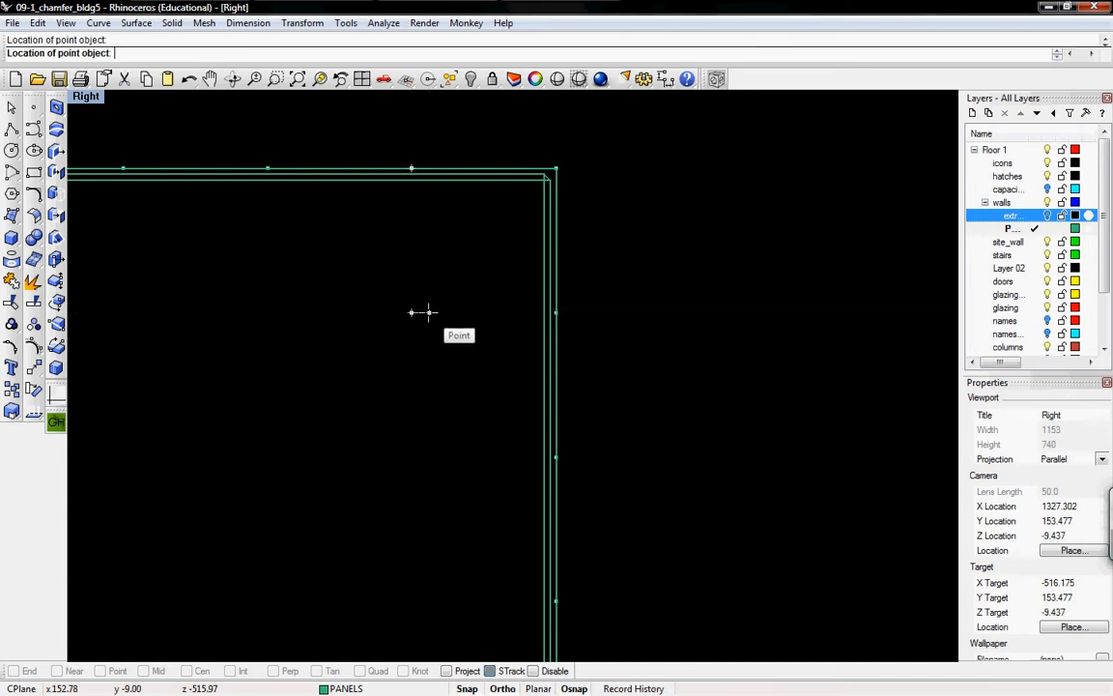
pyautogui.press('Escape')
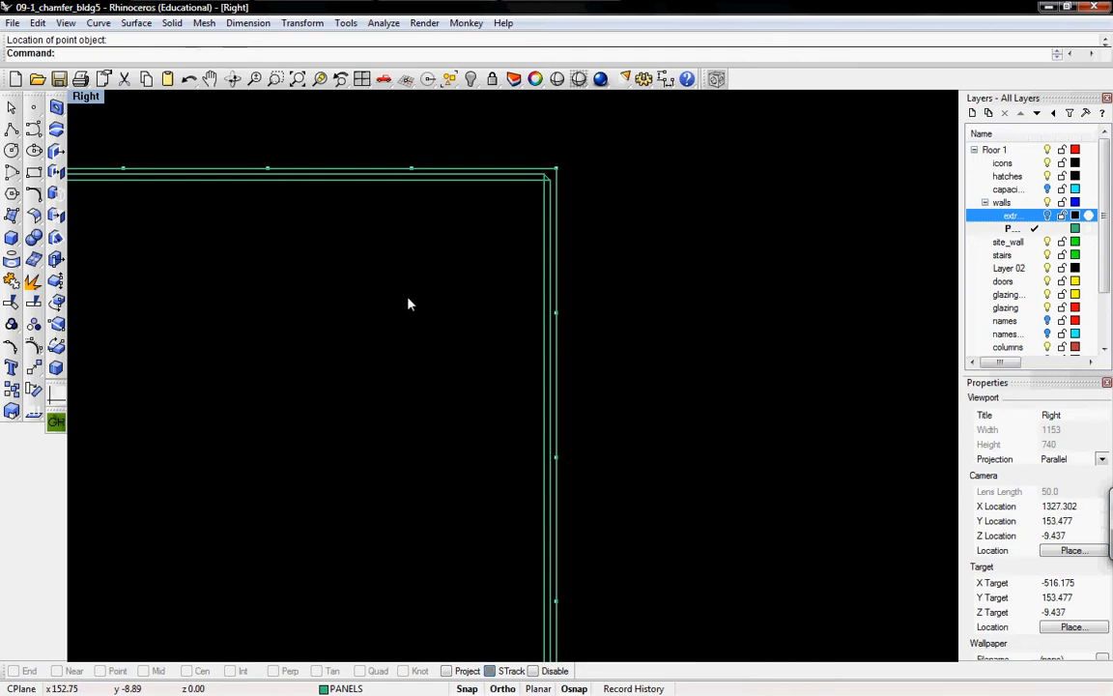
# - Place a point object where the first division points in from the upper right corner line up, and select it
pyautogui.rightClick(408, 298)
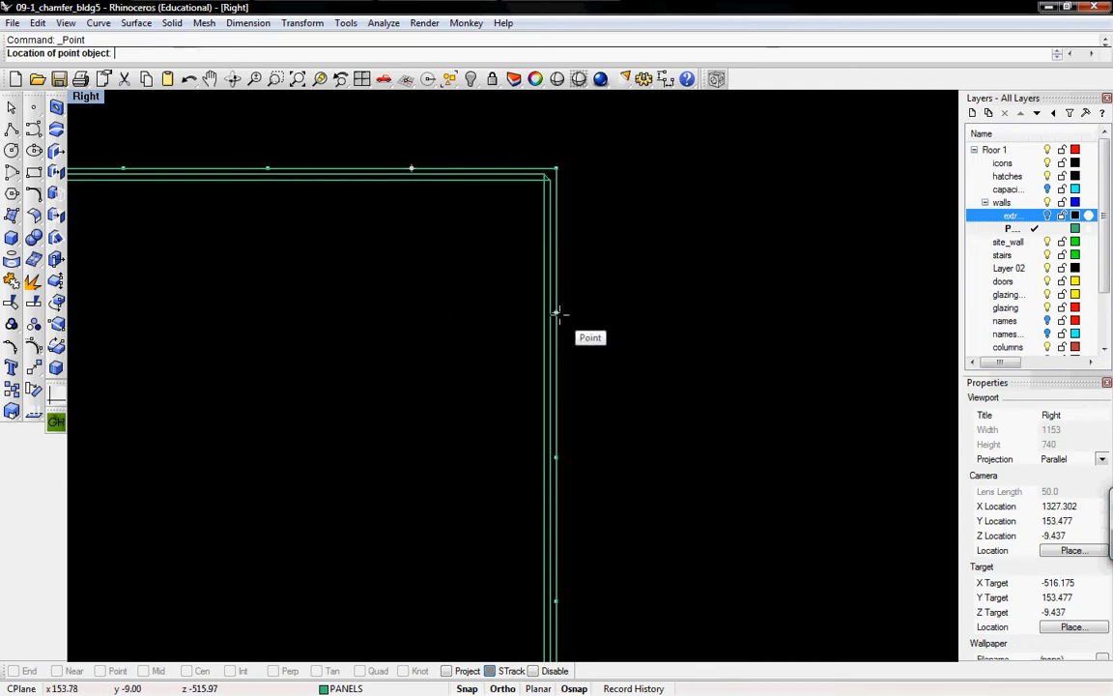
pyautogui.click(411, 312)
pyautogui.moveTo(440, 335); pyautogui.dragTo(441, 335)
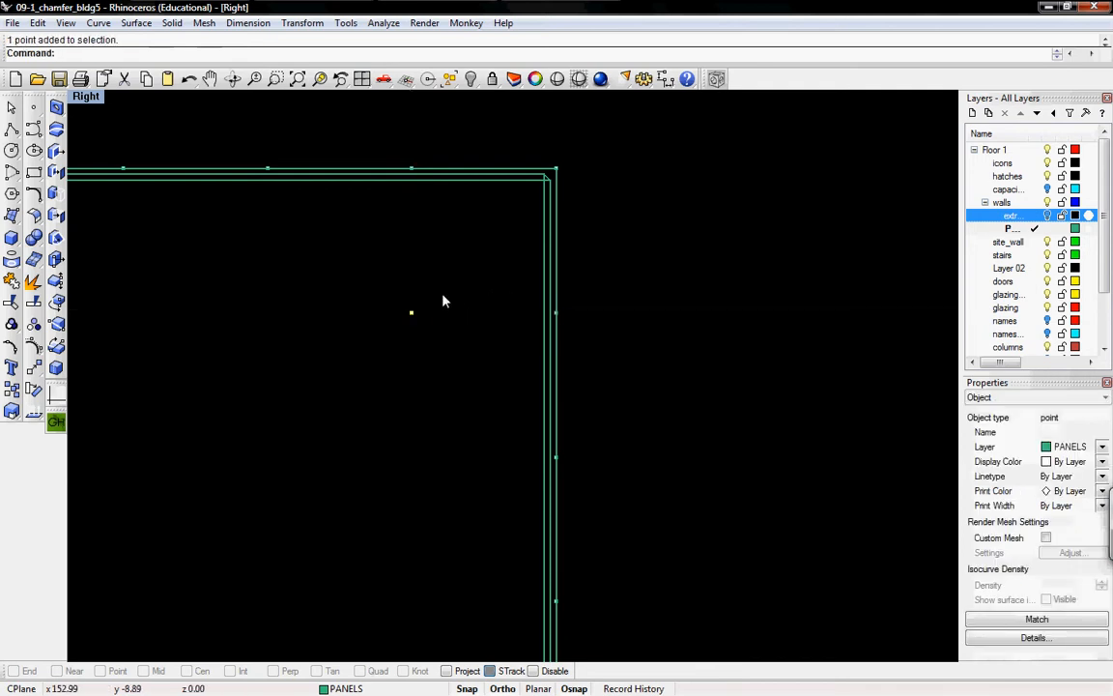
pyautogui.moveTo(442, 300); pyautogui.dragTo(418, 304, button='right')
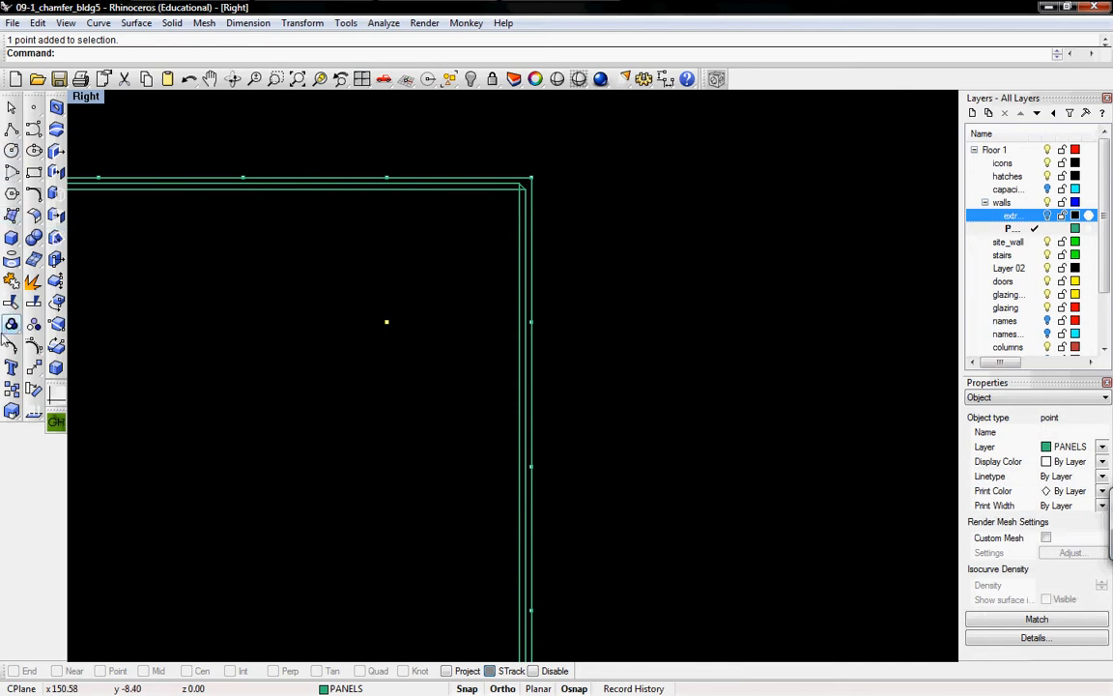
# - Create a truncated cone centred on the new point with base radius .5/12, height .75/12 and top radius .25/12
pyautogui.click(13, 246)
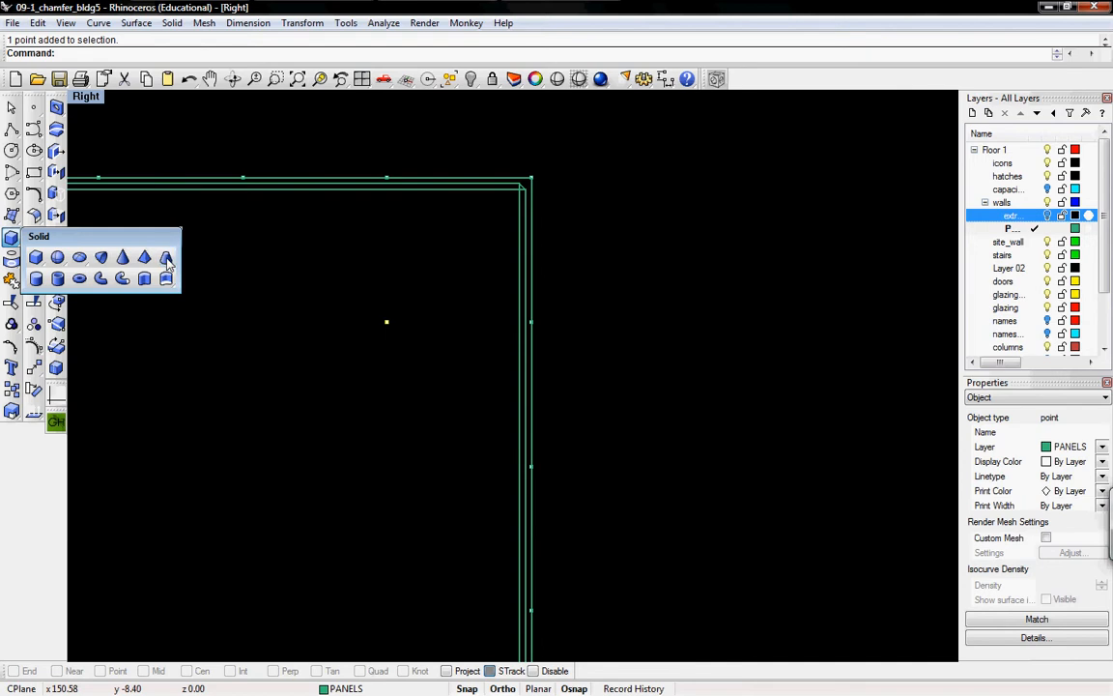
pyautogui.click(166, 258)
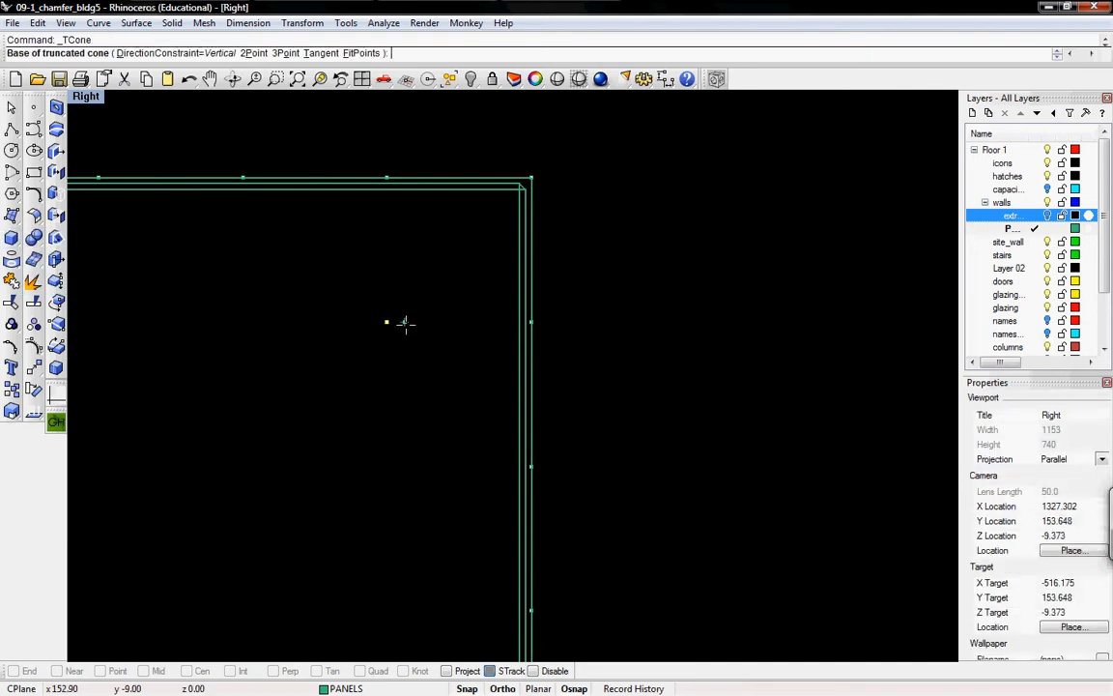
pyautogui.click(386, 323)
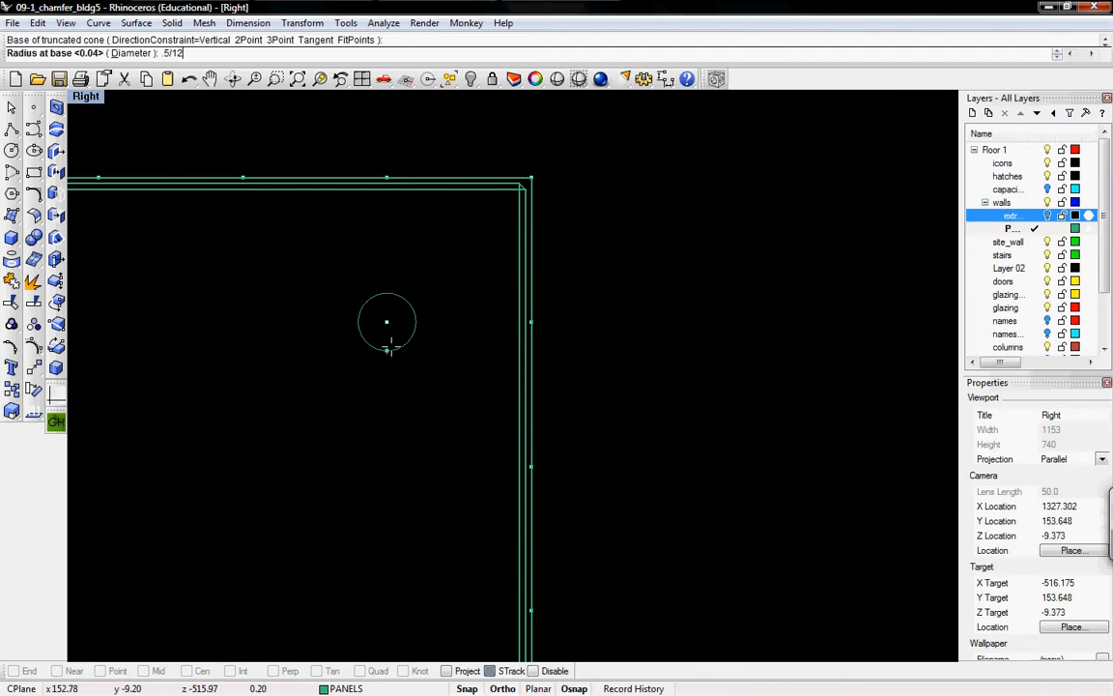
pyautogui.press('Return')
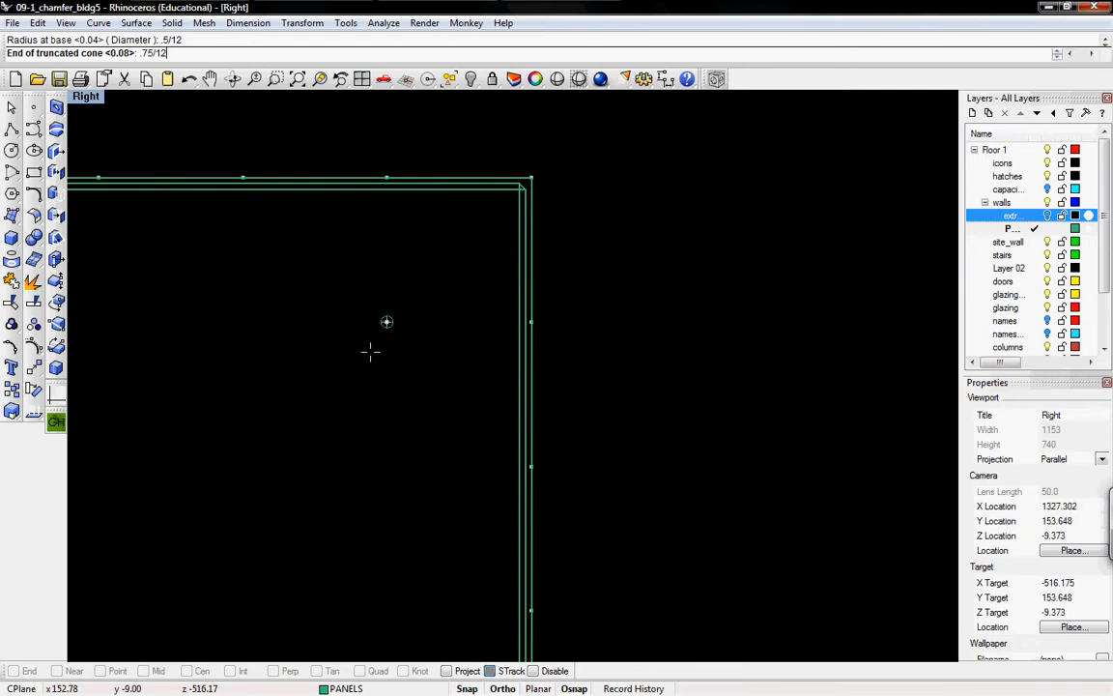
pyautogui.press('Return')
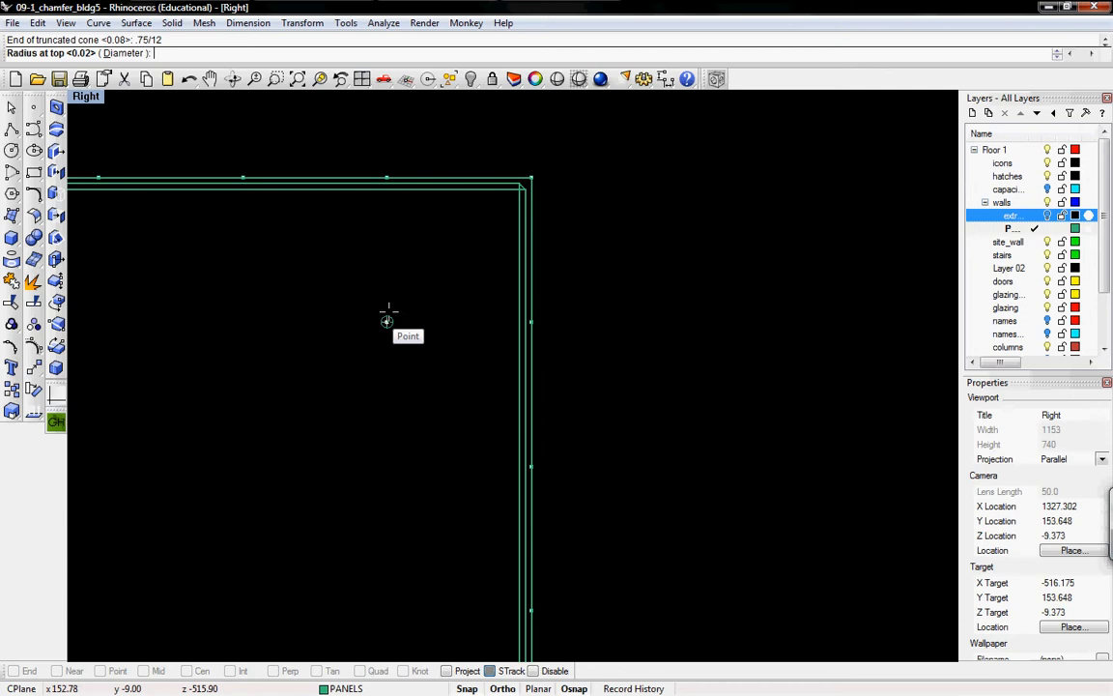
pyautogui.scroll(5, 386, 319)
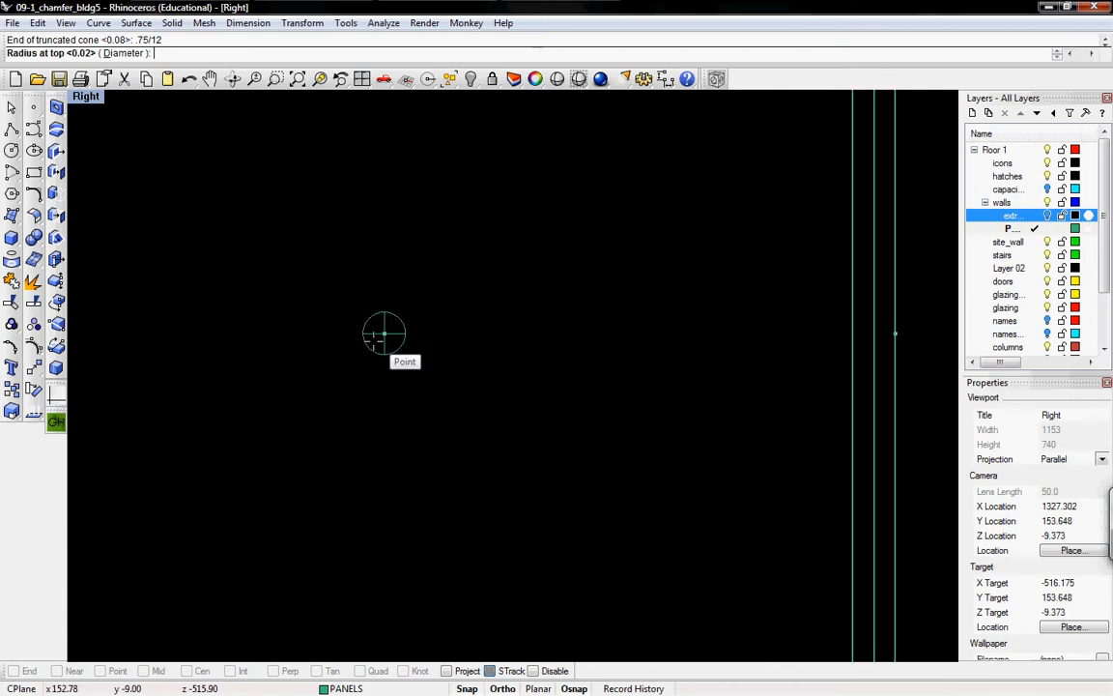
pyautogui.scroll(-4, 373, 440)
pyautogui.scroll(-2, 370, 445)
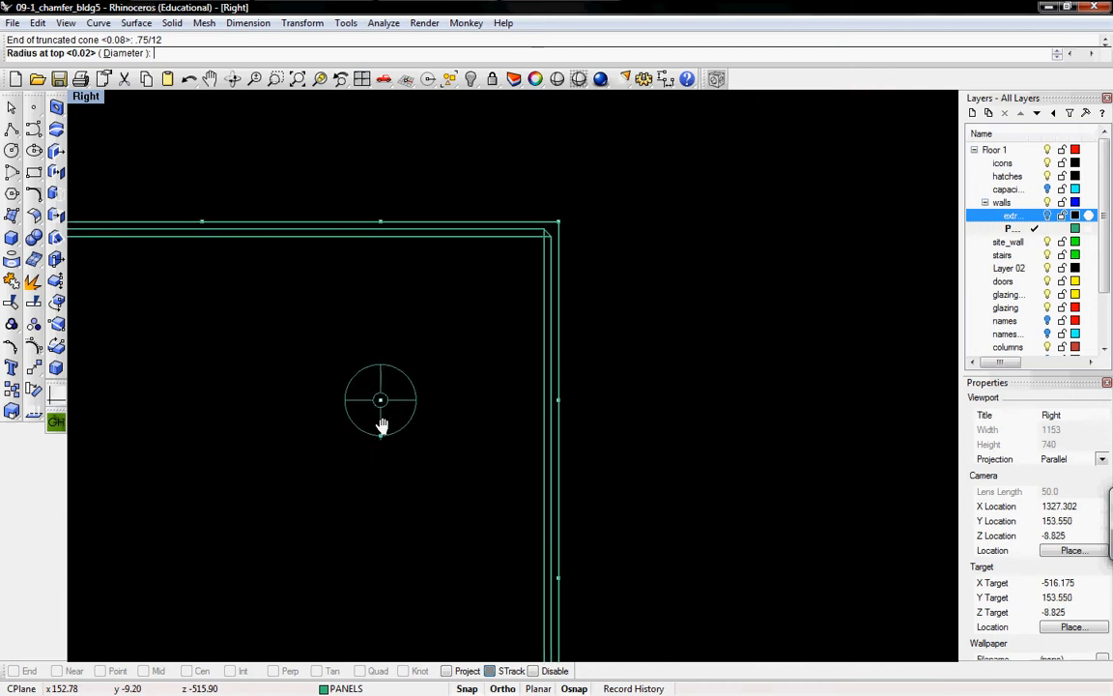
pyautogui.scroll(1, 401, 406)
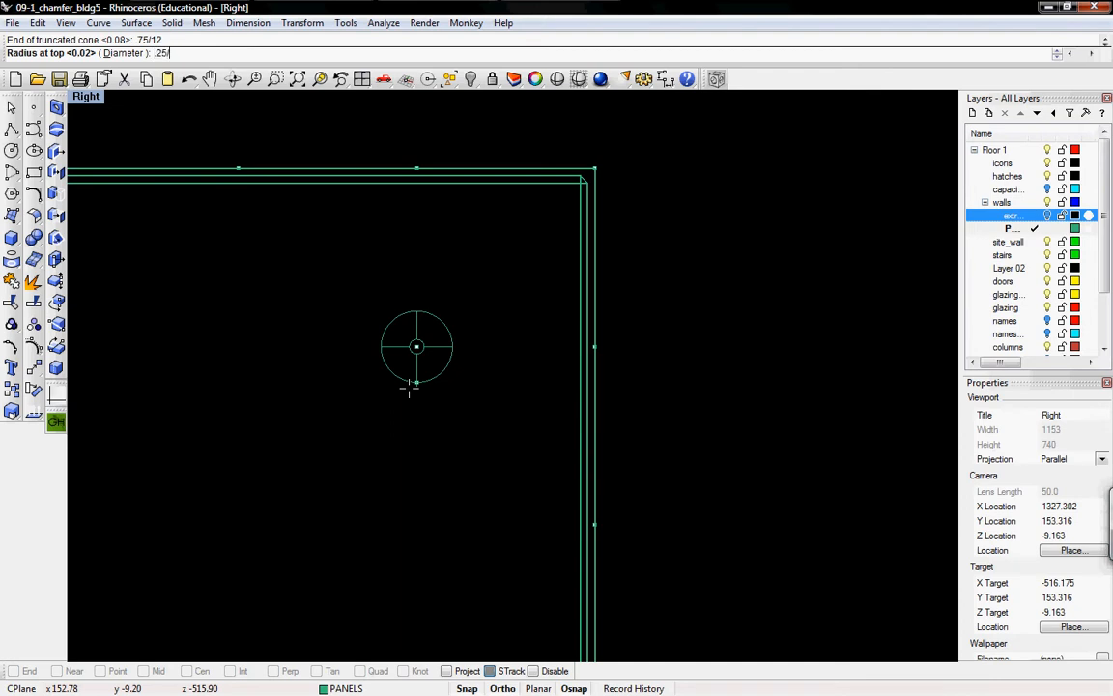
pyautogui.press('Return')
pyautogui.moveTo(415, 351); pyautogui.dragTo(402, 369, button='right')
# - Select only the truncated cone's polysurface in the Perspective view and switch to the Top view with it selected
pyautogui.moveTo(422, 390); pyautogui.dragTo(367, 341)
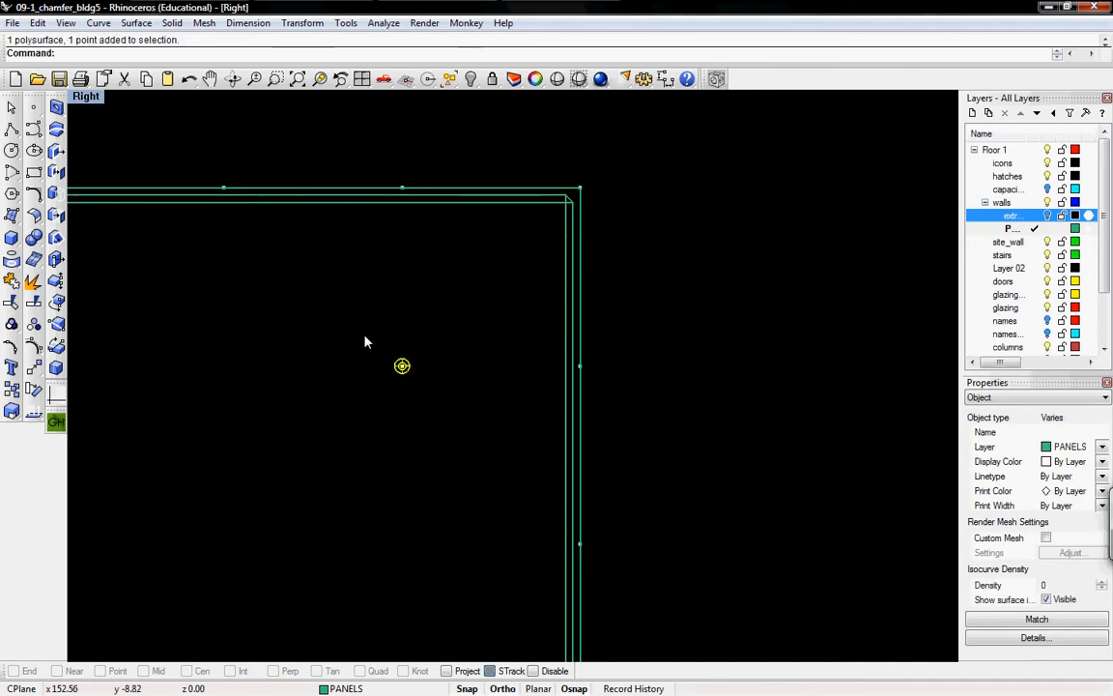
pyautogui.click(462, 203)
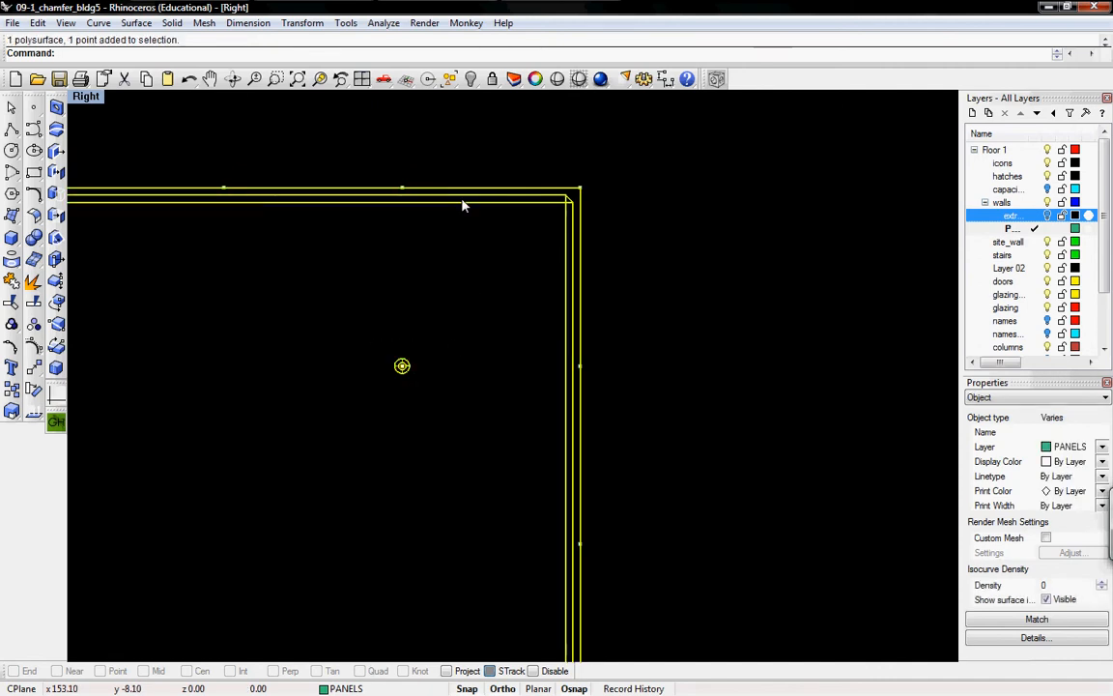
pyautogui.hotkey('ctrl', 'F3')
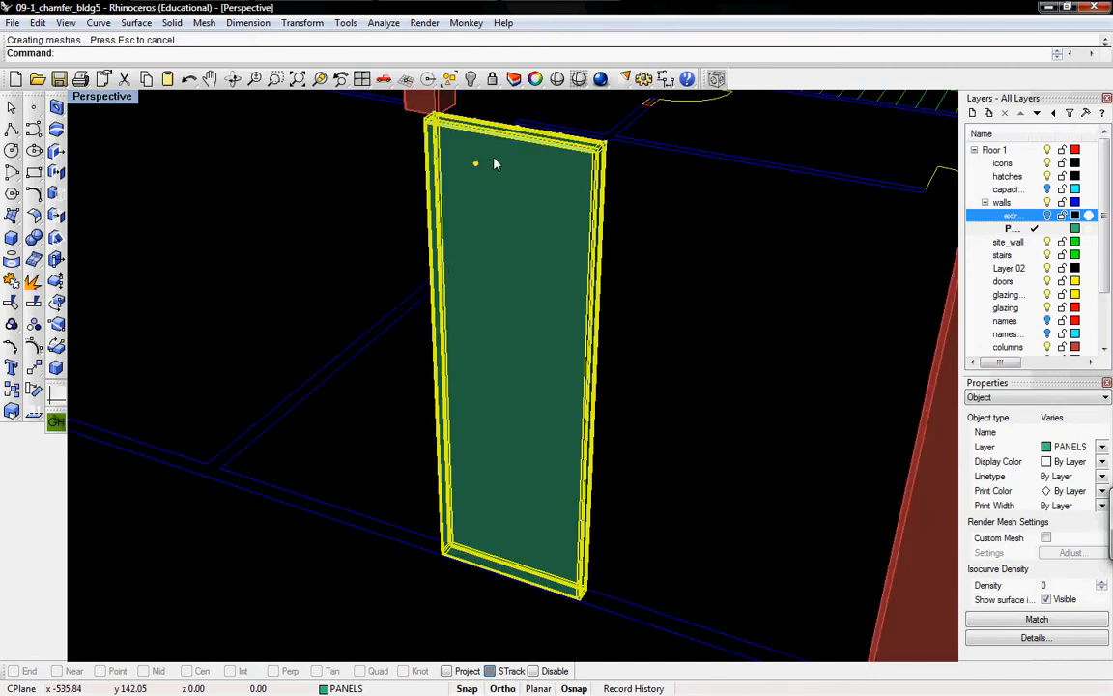
pyautogui.scroll(5, 469, 155)
pyautogui.click(188, 177)
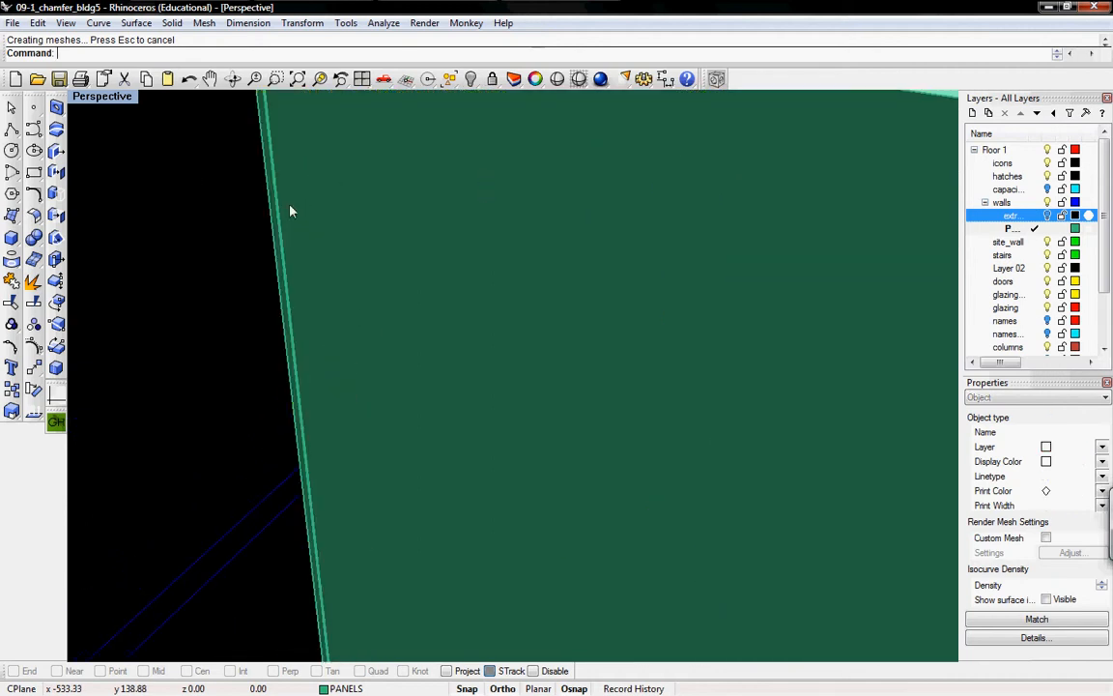
pyautogui.click(499, 189)
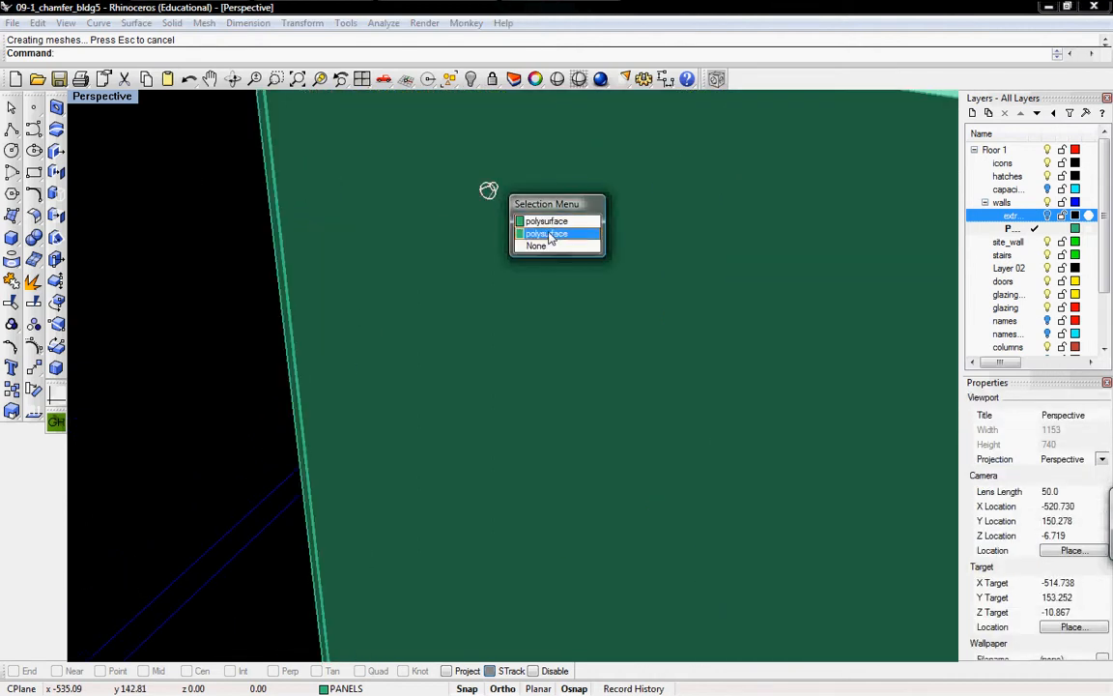
pyautogui.click(507, 214)
pyautogui.moveTo(508, 214)
pyautogui.mouseDown(button='right')
pyautogui.moveTo(501, 194)
pyautogui.moveTo(470, 209)
pyautogui.moveTo(518, 213)
pyautogui.moveTo(501, 203)
pyautogui.moveTo(504, 217)
pyautogui.mouseUp(button='right')
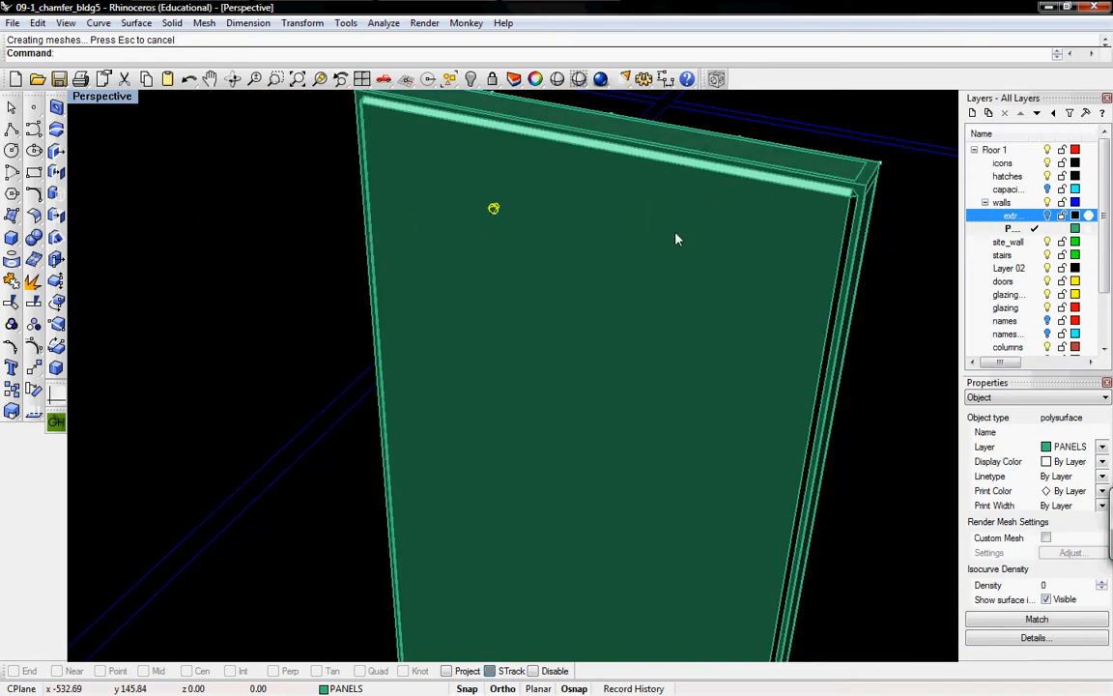
pyautogui.hotkey('ctrl', 'F1')
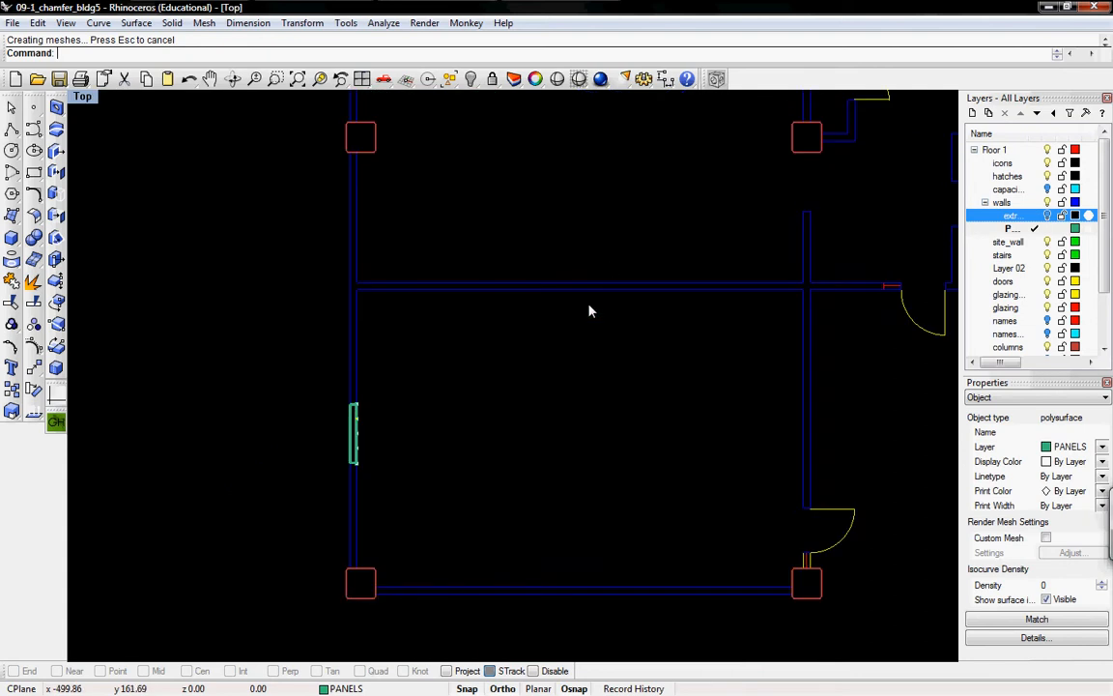
# - In the Right view, select the truncated cone together with its centre point
pyautogui.hotkey('ctrl', 'F2')
pyautogui.hotkey('ctrl', 'F3')
pyautogui.moveTo(512, 388); pyautogui.dragTo(647, 308, button='right')
pyautogui.scroll(-6, 646, 308)
pyautogui.moveTo(564, 323); pyautogui.dragTo(584, 322, button='right')
pyautogui.scroll(2, 580, 319)
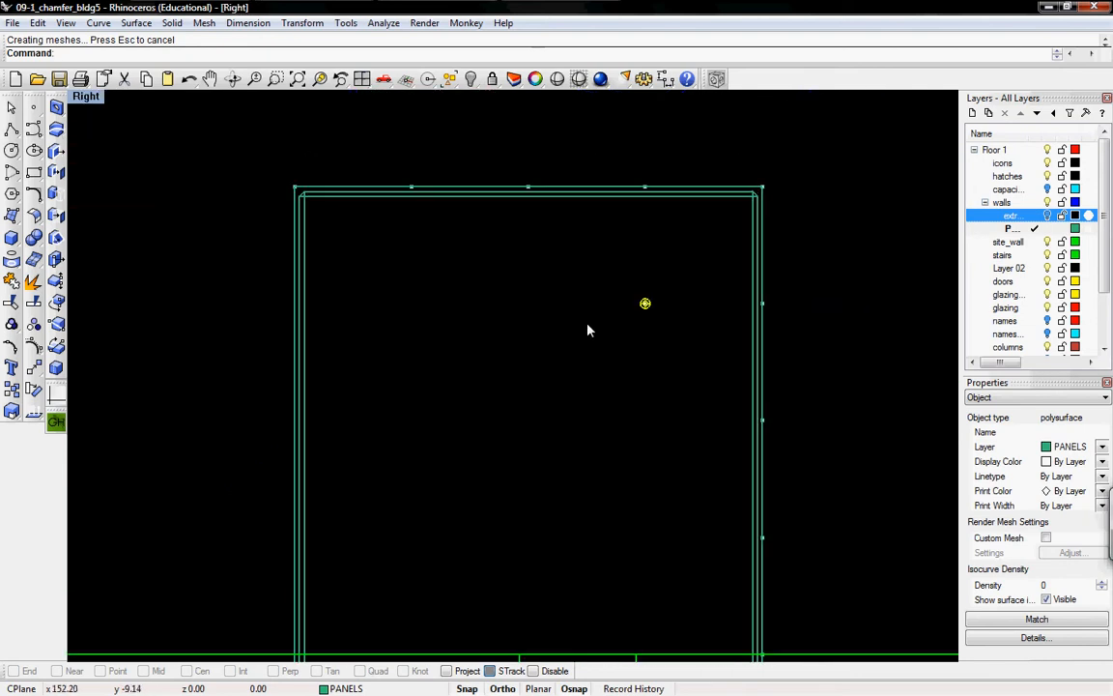
pyautogui.click(627, 304)
pyautogui.click(646, 306)
pyautogui.click(647, 306)
pyautogui.moveTo(628, 283); pyautogui.dragTo(703, 333)
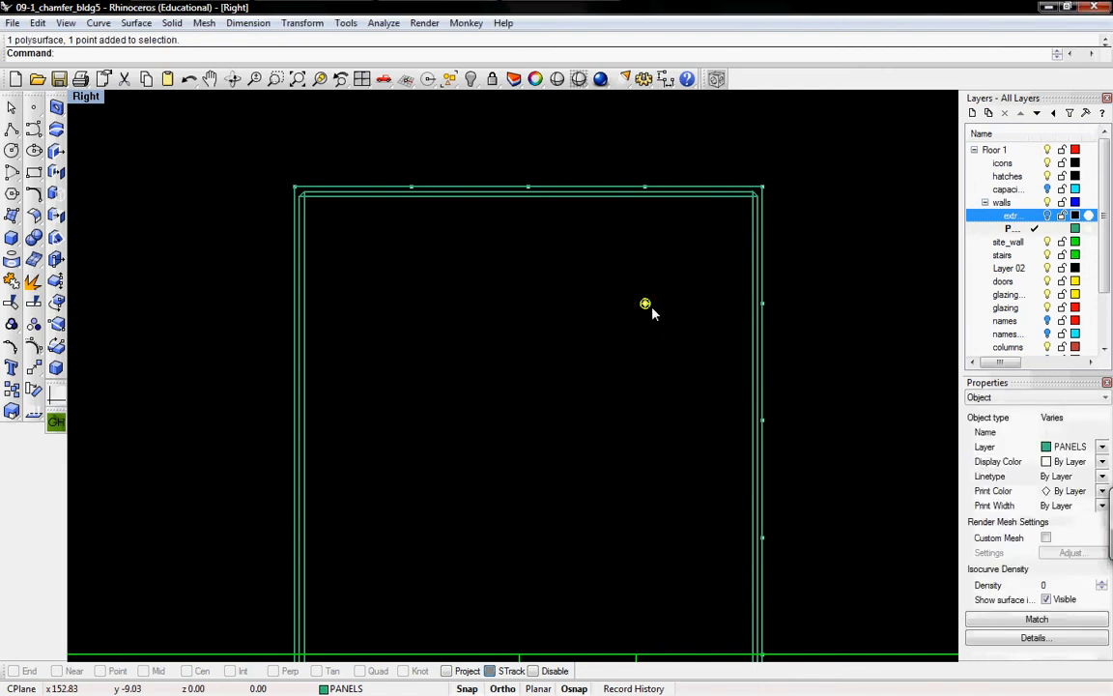
pyautogui.scroll(6, 653, 307)
pyautogui.scroll(-2, 658, 319)
pyautogui.scroll(-3, 822, 340)
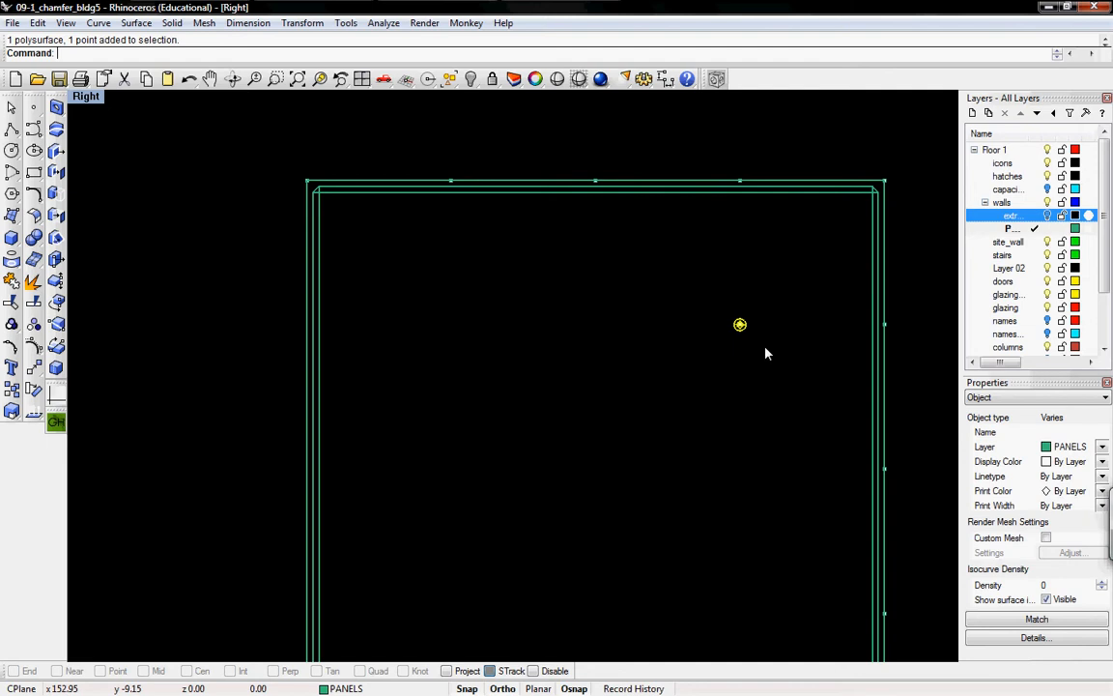
# - Copy the cone and point from its centre point across the panel, in line with the division point nearest the upper left corner
pyautogui.write('py')
pyautogui.press('Return')
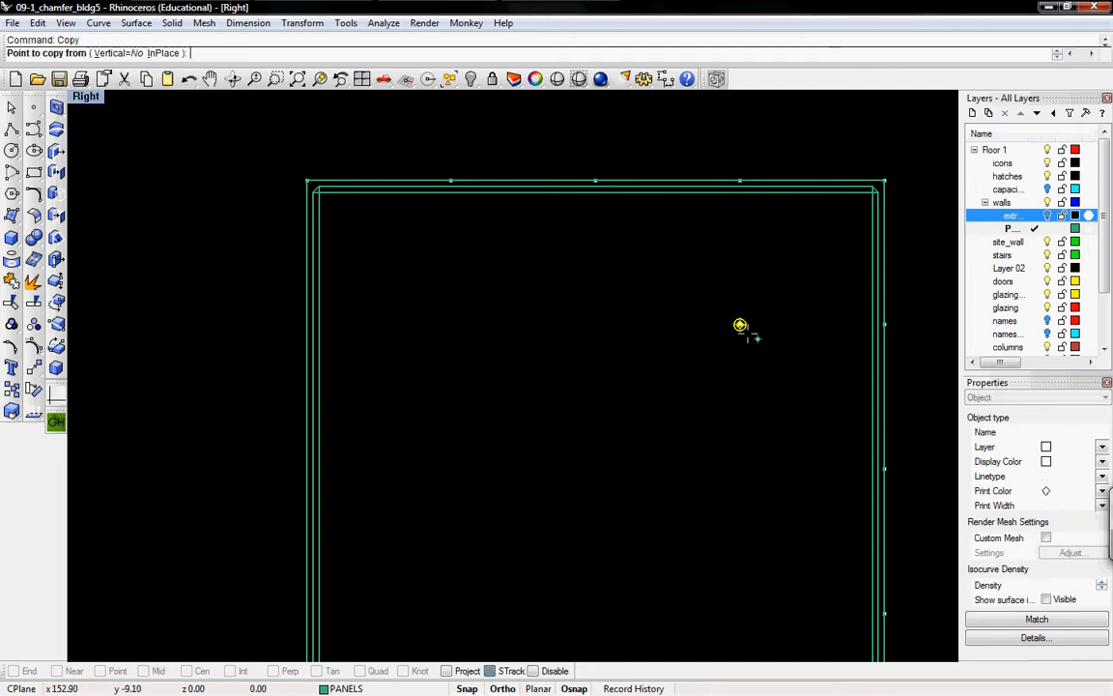
pyautogui.scroll(3, 739, 324)
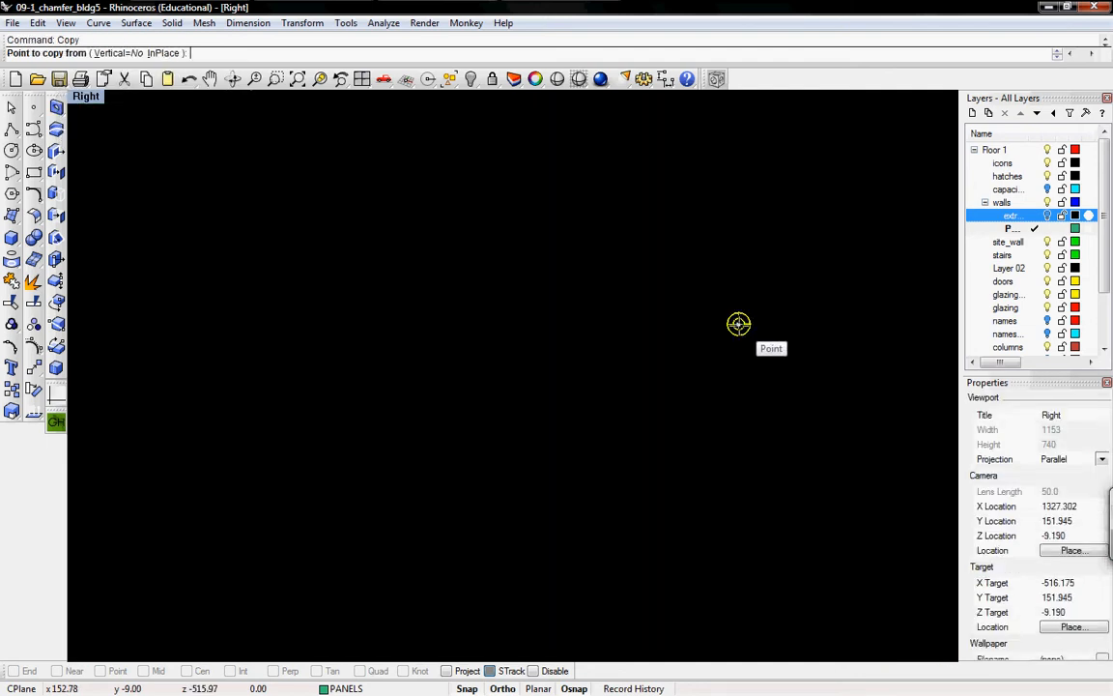
pyautogui.click(738, 324)
pyautogui.scroll(-4, 657, 334)
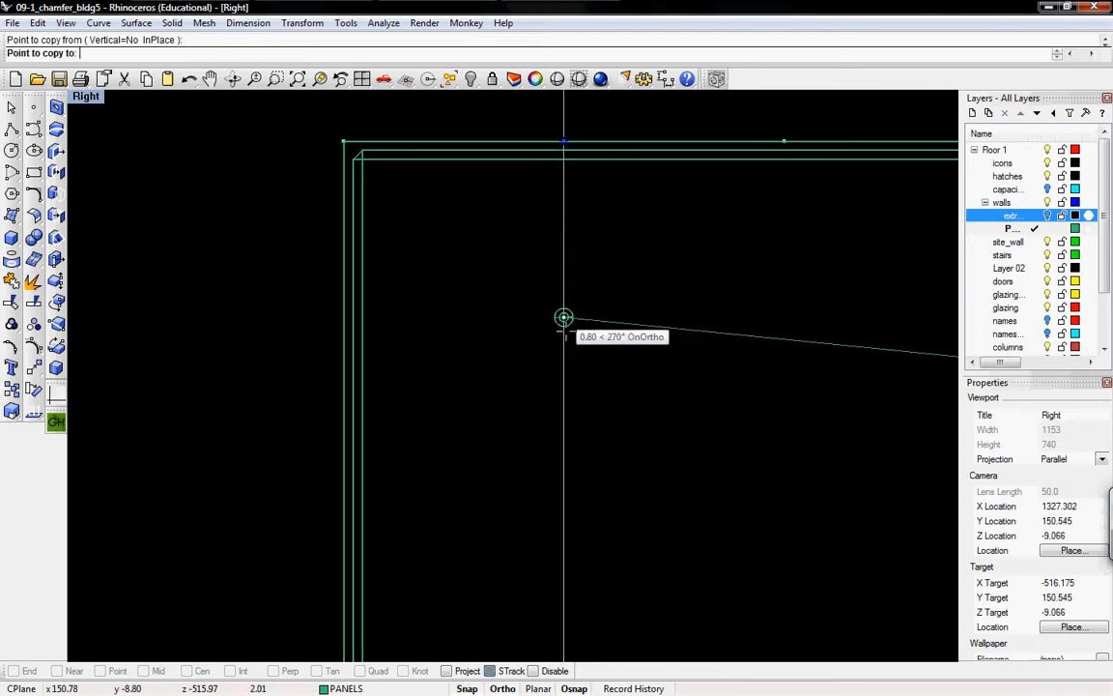
pyautogui.click(564, 361)
pyautogui.moveTo(658, 440); pyautogui.dragTo(474, 350, button='right')
pyautogui.scroll(-3, 473, 350)
pyautogui.press('Return')
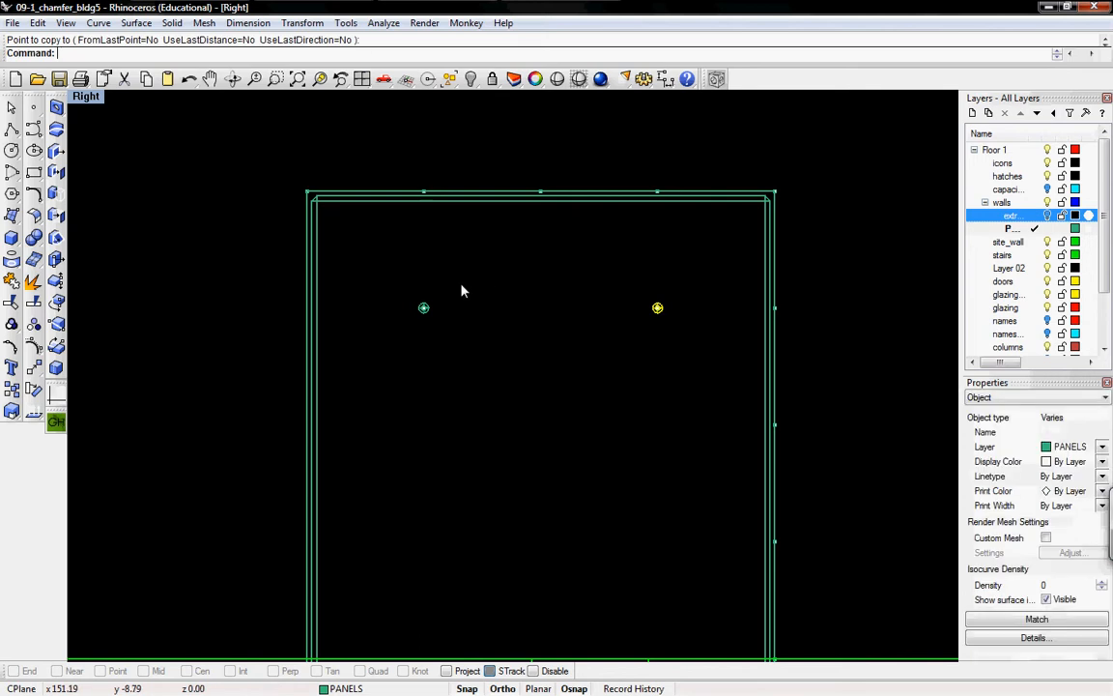
# - Copy both cones and their points straight down, level with the third division point on the panel's right edge
pyautogui.moveTo(384, 273); pyautogui.dragTo(688, 375)
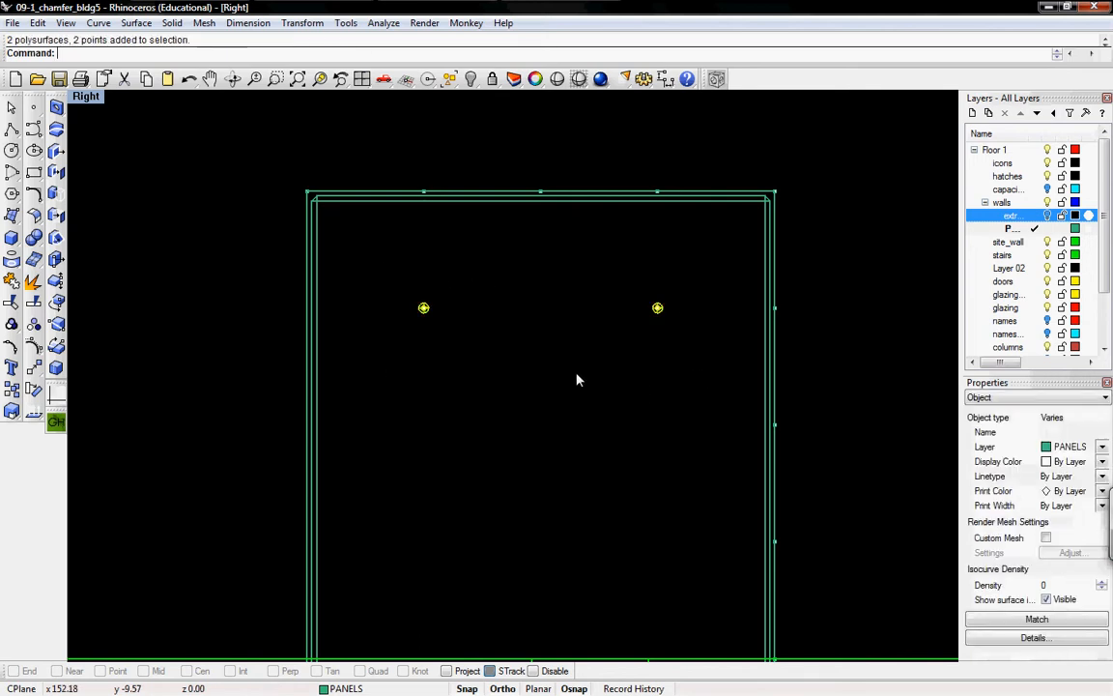
pyautogui.write('Copy')
pyautogui.press('Return')
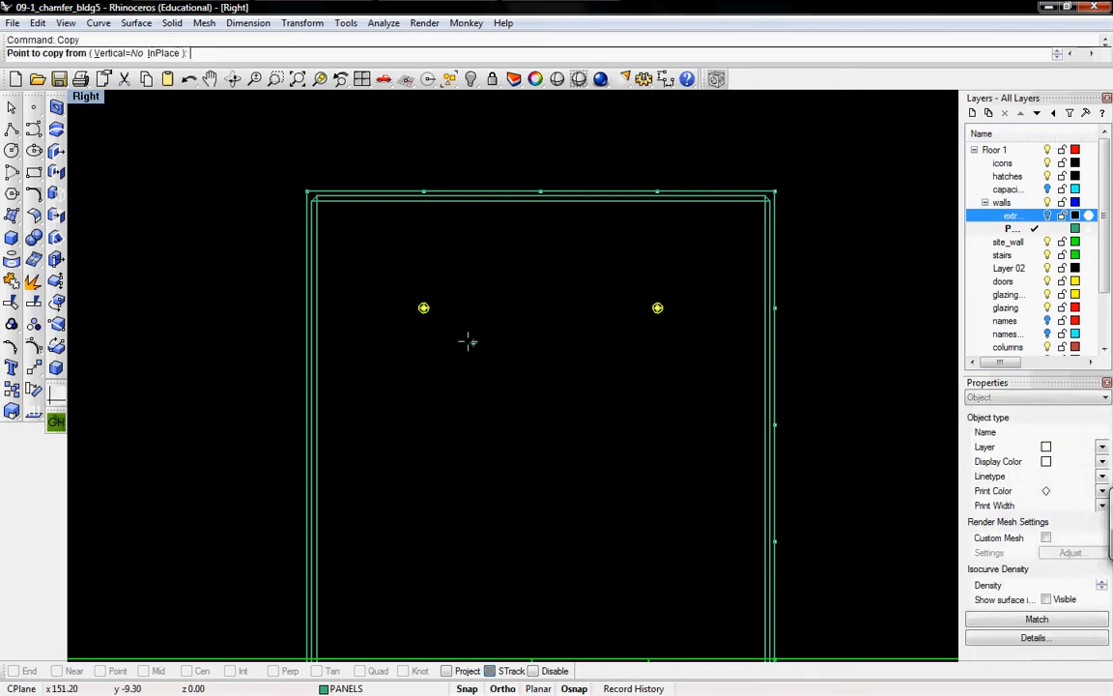
pyautogui.scroll(3, 658, 308)
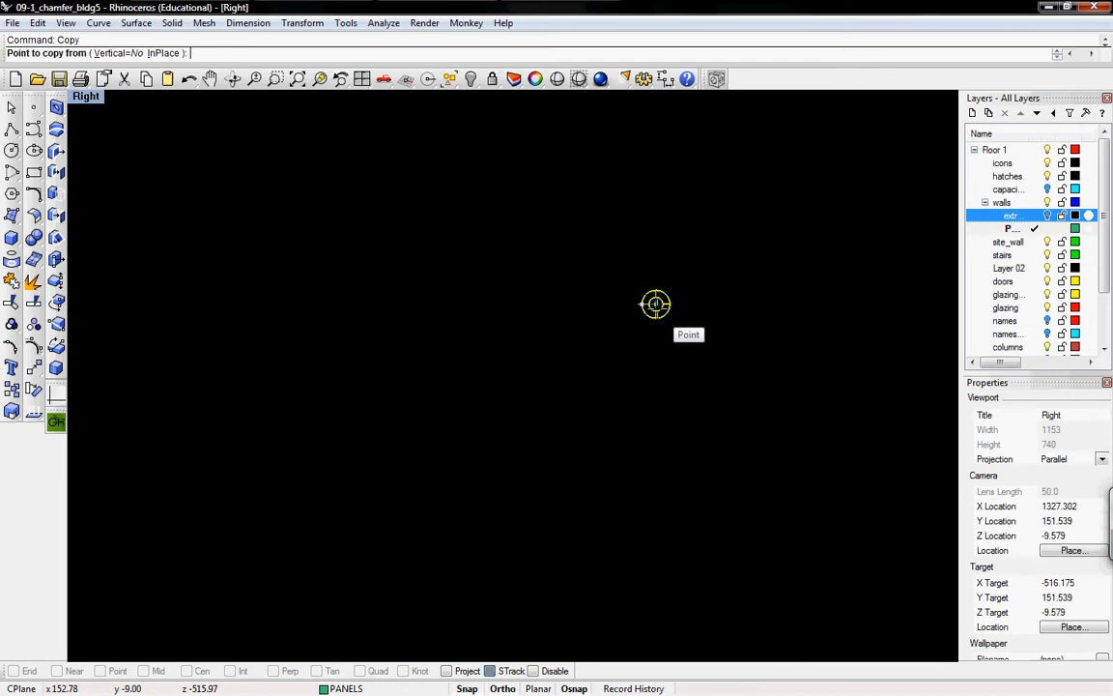
pyautogui.click(657, 309)
pyautogui.scroll(-3, 668, 289)
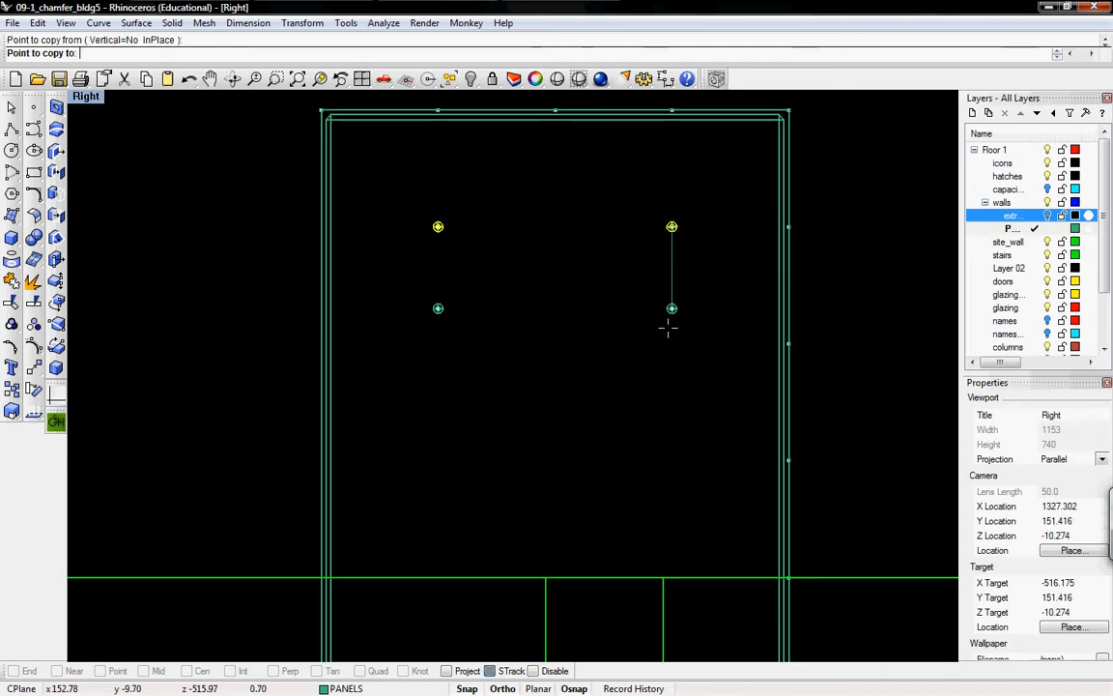
pyautogui.click(789, 461)
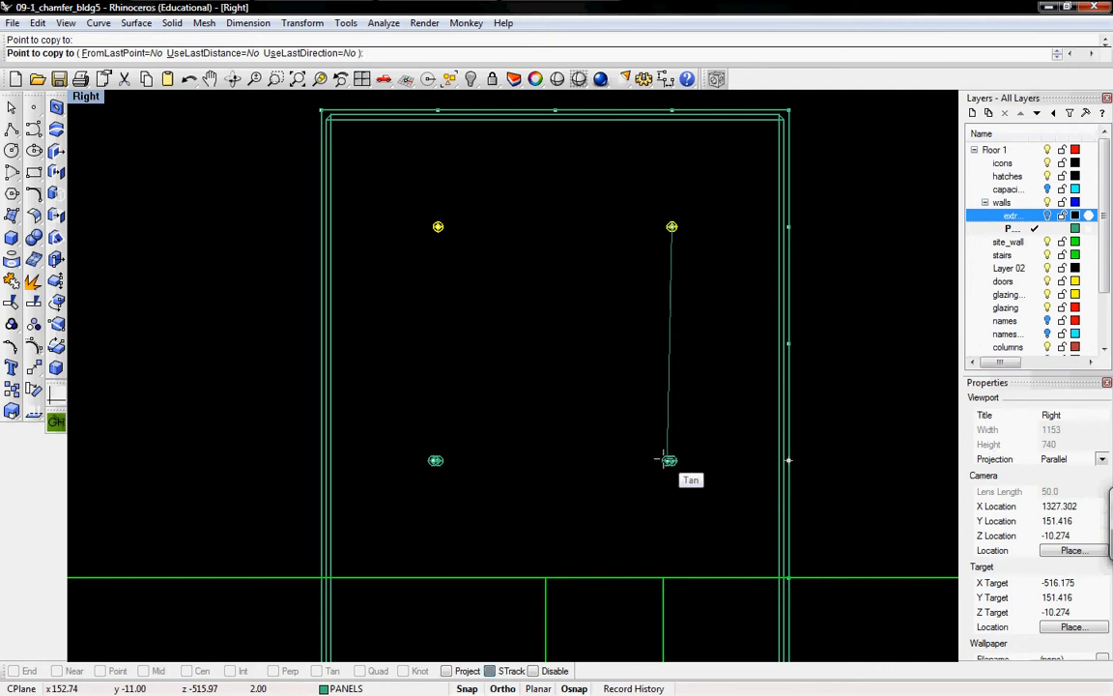
pyautogui.click(673, 461)
pyautogui.press('Return')
pyautogui.scroll(-1, 423, 300)
pyautogui.press('Escape')
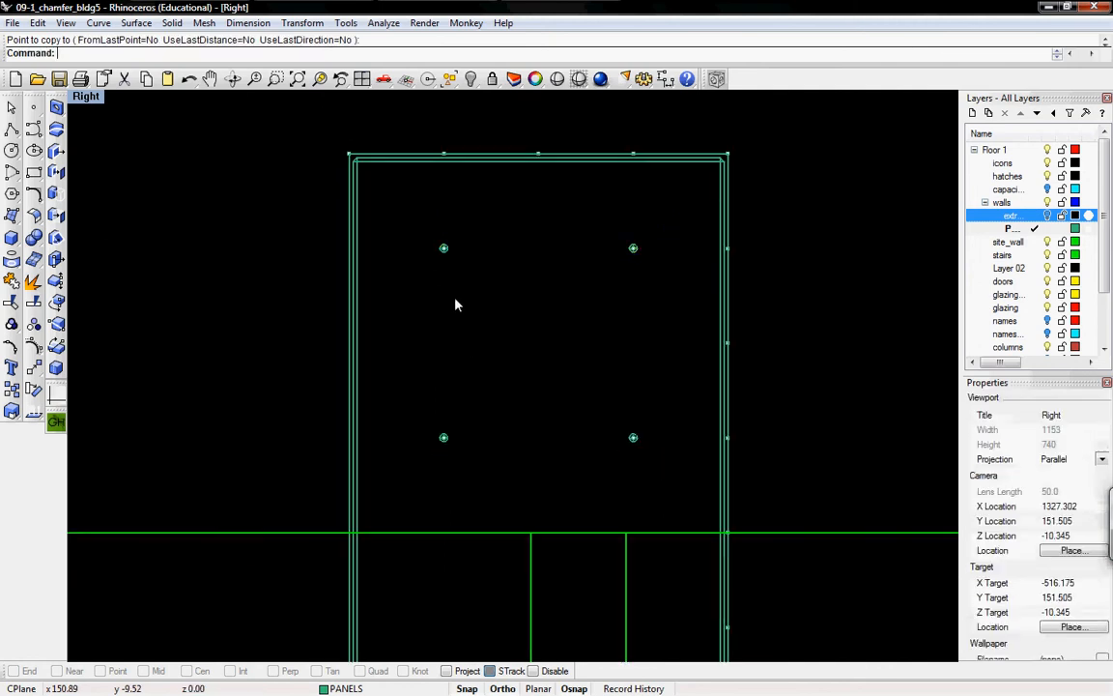
# - Copy the four cones and points down the panel twice, from the right edge's first division point to its fifth and ninth
pyautogui.moveTo(418, 212); pyautogui.dragTo(663, 474)
pyautogui.moveTo(560, 392); pyautogui.dragTo(515, 401, button='right')
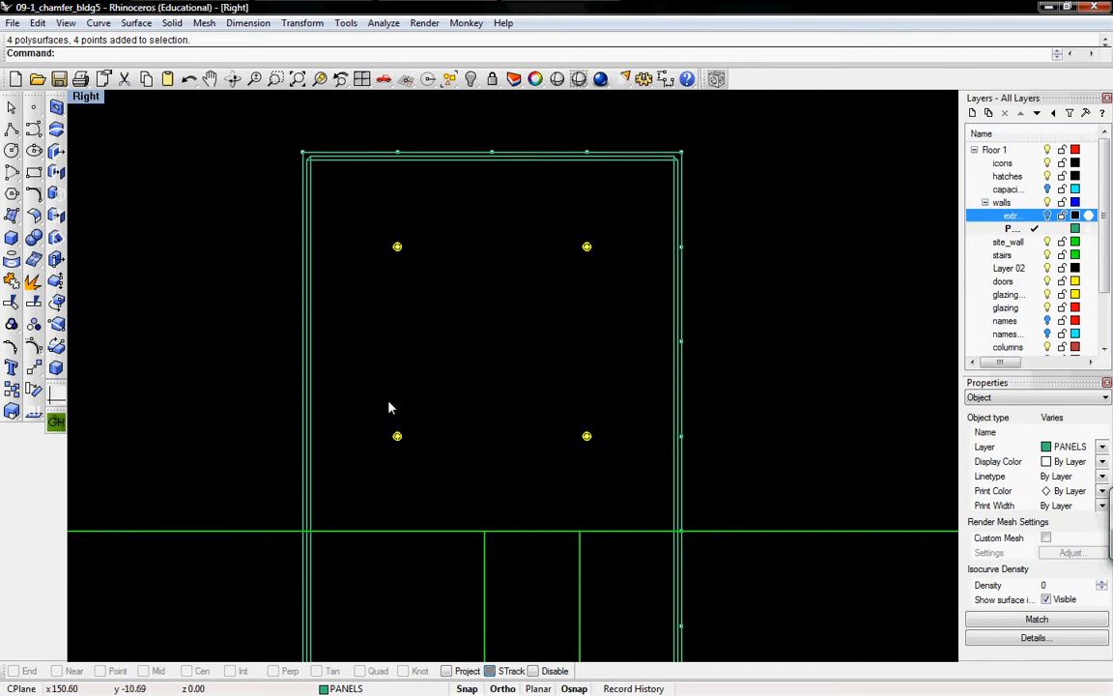
pyautogui.write('py')
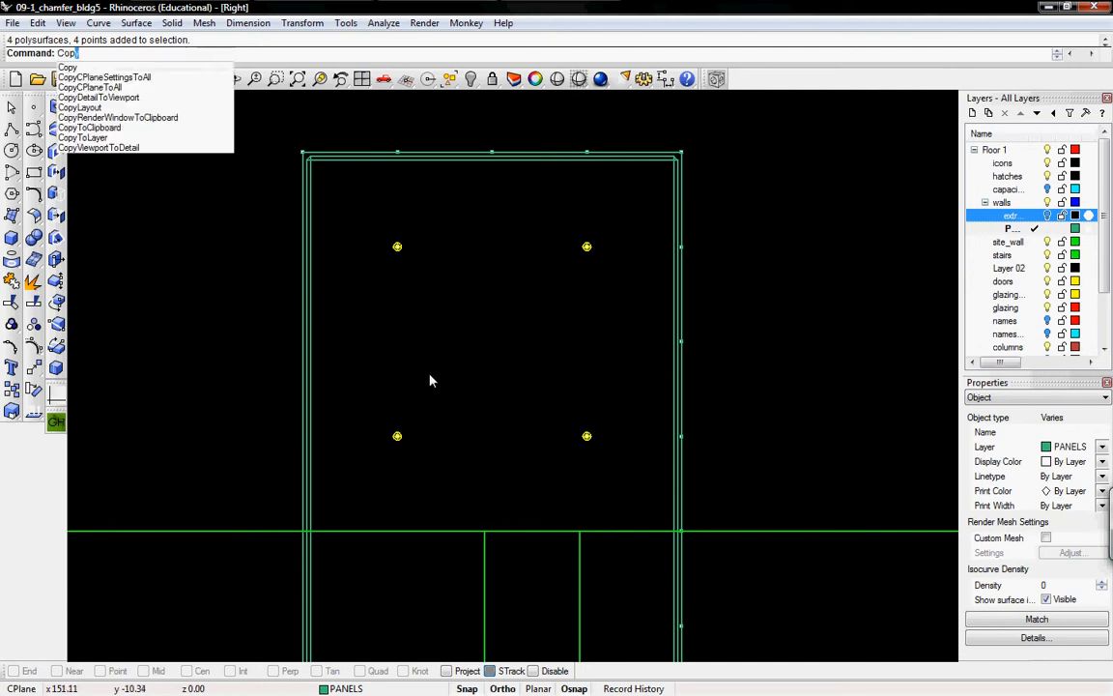
pyautogui.press('Return')
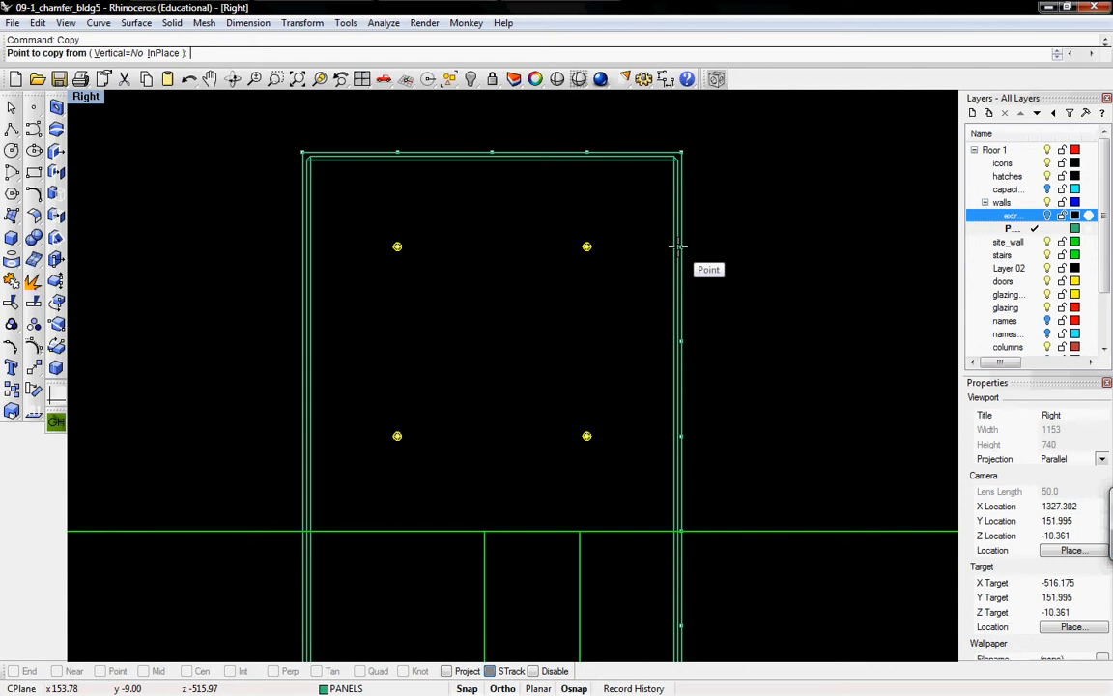
pyautogui.click(680, 248)
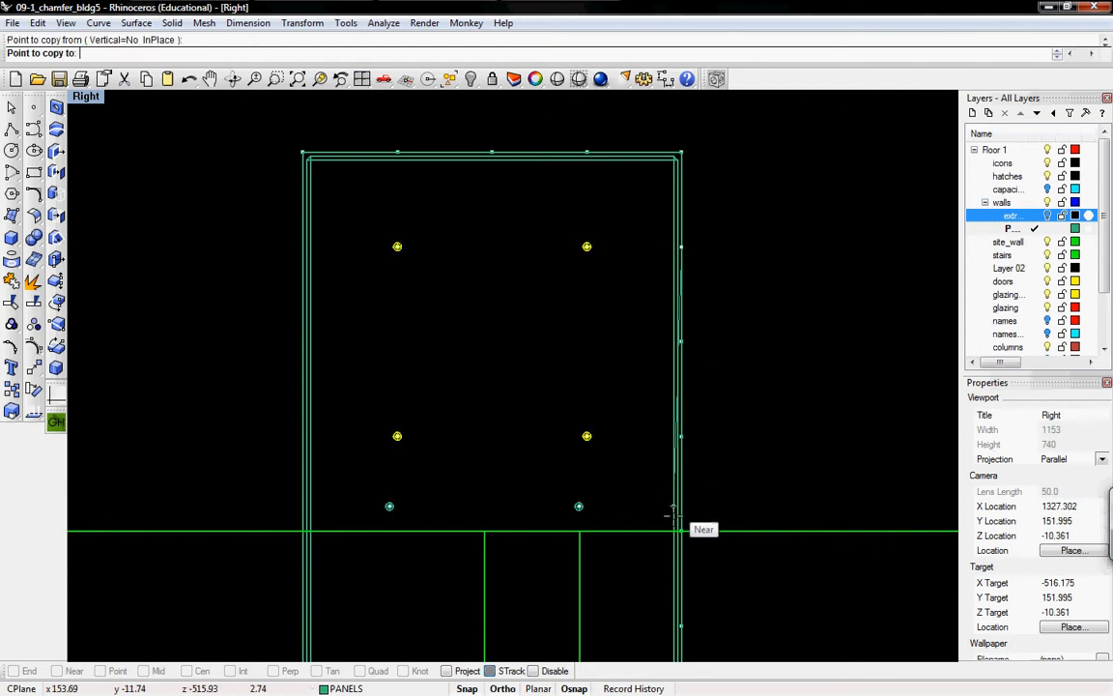
pyautogui.moveTo(745, 651); pyautogui.dragTo(741, 420, button='right')
pyautogui.moveTo(674, 336); pyautogui.dragTo(679, 280, button='right')
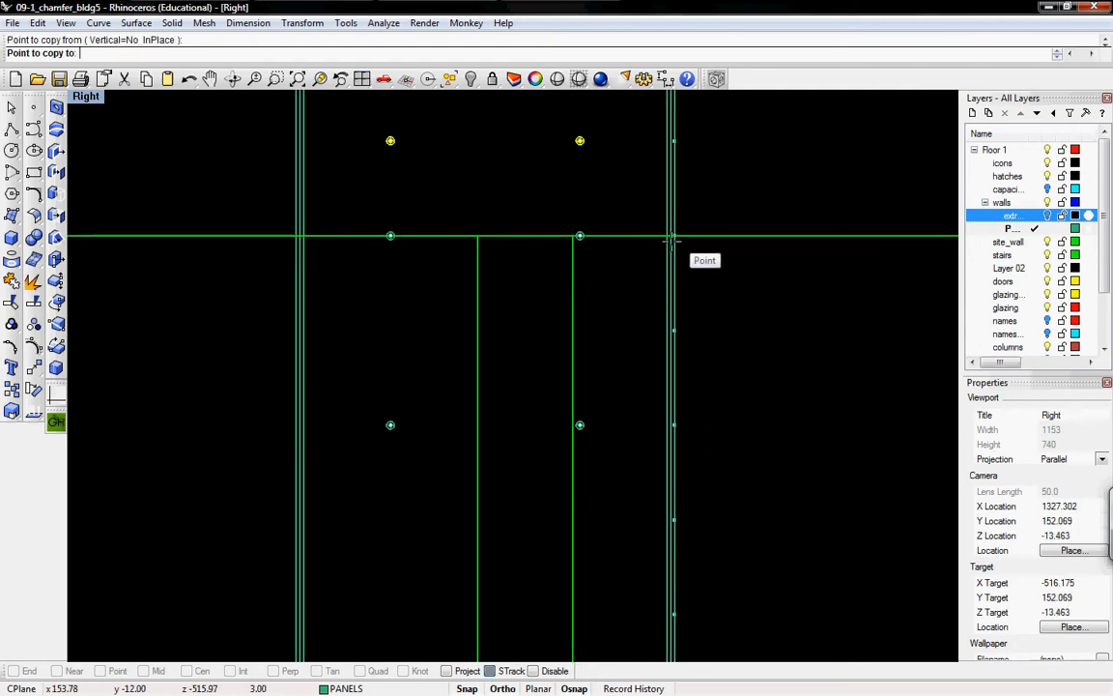
pyautogui.click(674, 331)
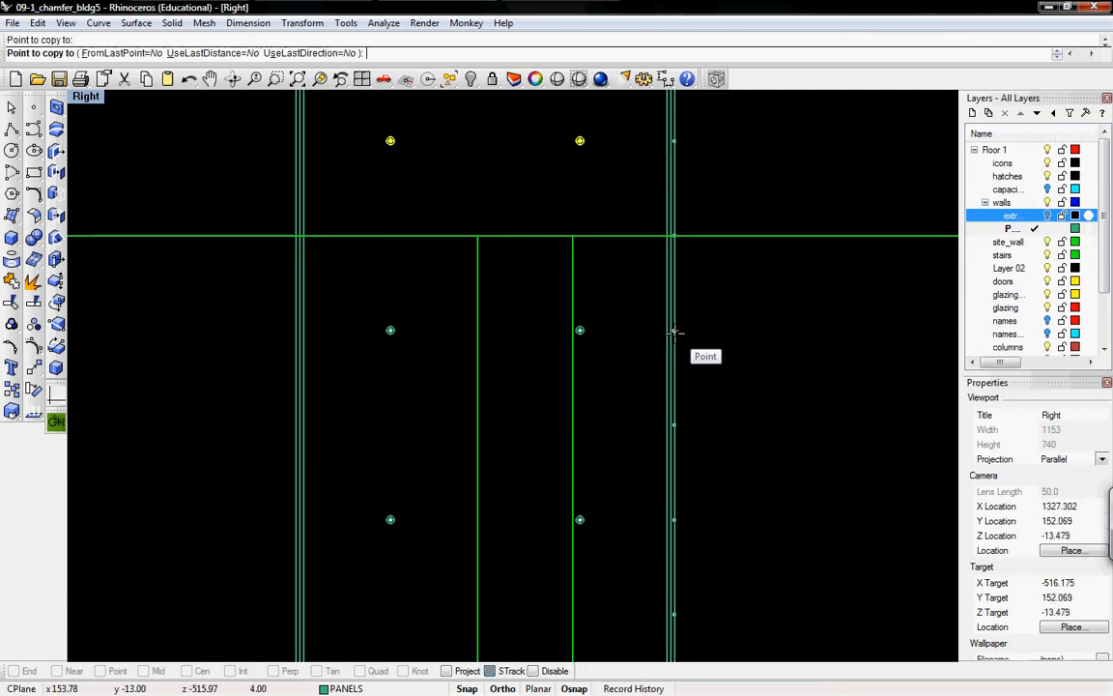
pyautogui.moveTo(684, 319); pyautogui.dragTo(653, 117, button='right')
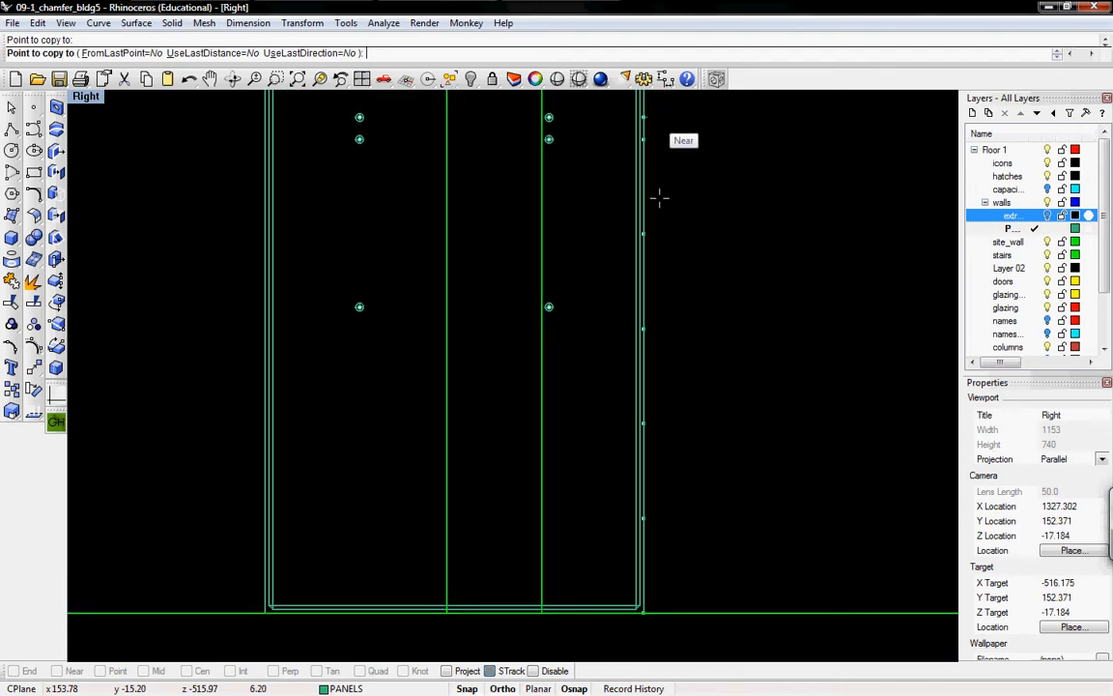
pyautogui.click(642, 332)
pyautogui.moveTo(642, 332); pyautogui.dragTo(554, 434, button='right')
pyautogui.scroll(-4, 619, 392)
pyautogui.rightClick(562, 431)
pyautogui.press('Escape')
# - Copy all the cones and points in the Top view, from a cone's base point straight across to the panel's opposite face
pyautogui.moveTo(512, 278); pyautogui.dragTo(569, 569)
pyautogui.moveTo(602, 365); pyautogui.dragTo(625, 393, button='right')
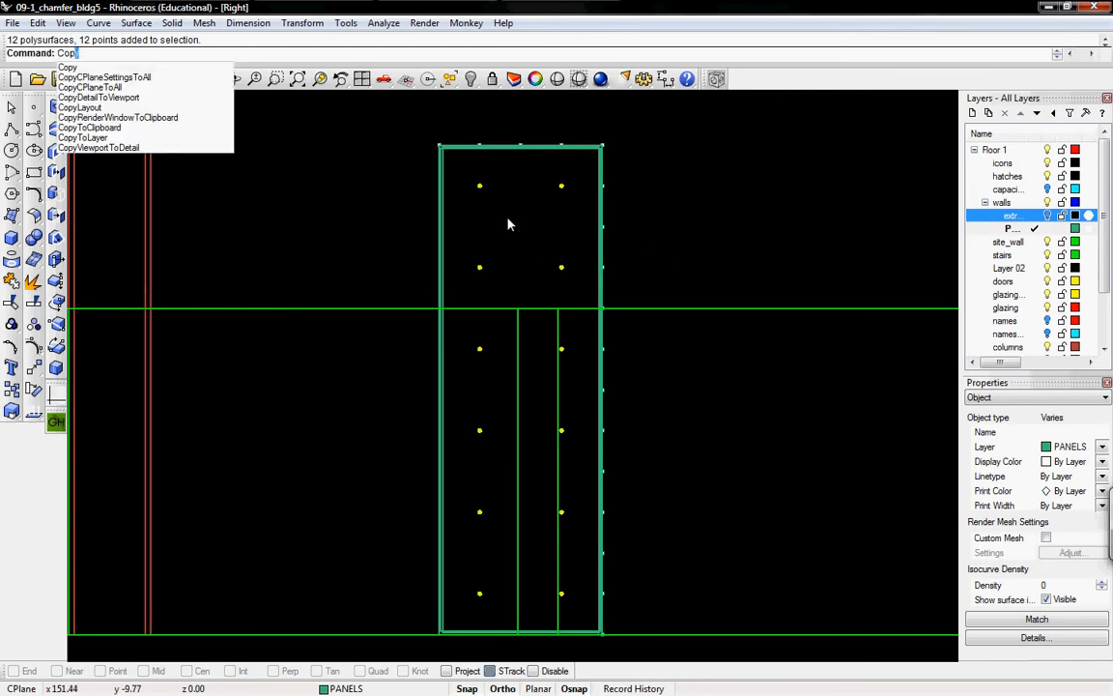
pyautogui.press('Return')
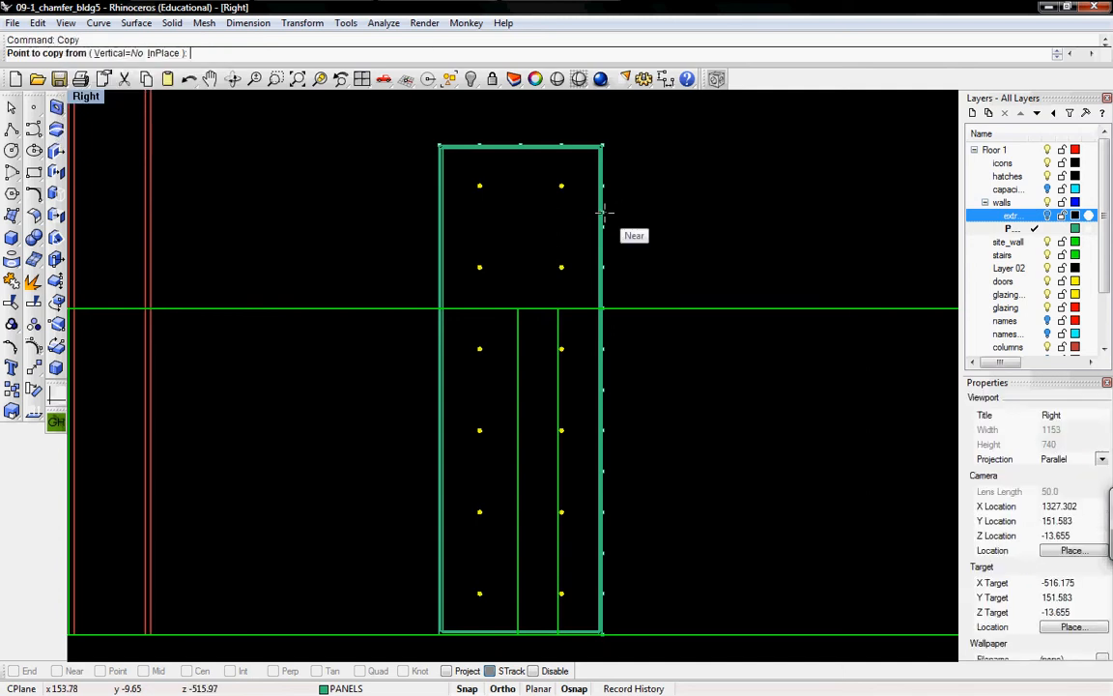
pyautogui.hotkey('ctrl', 'F4')
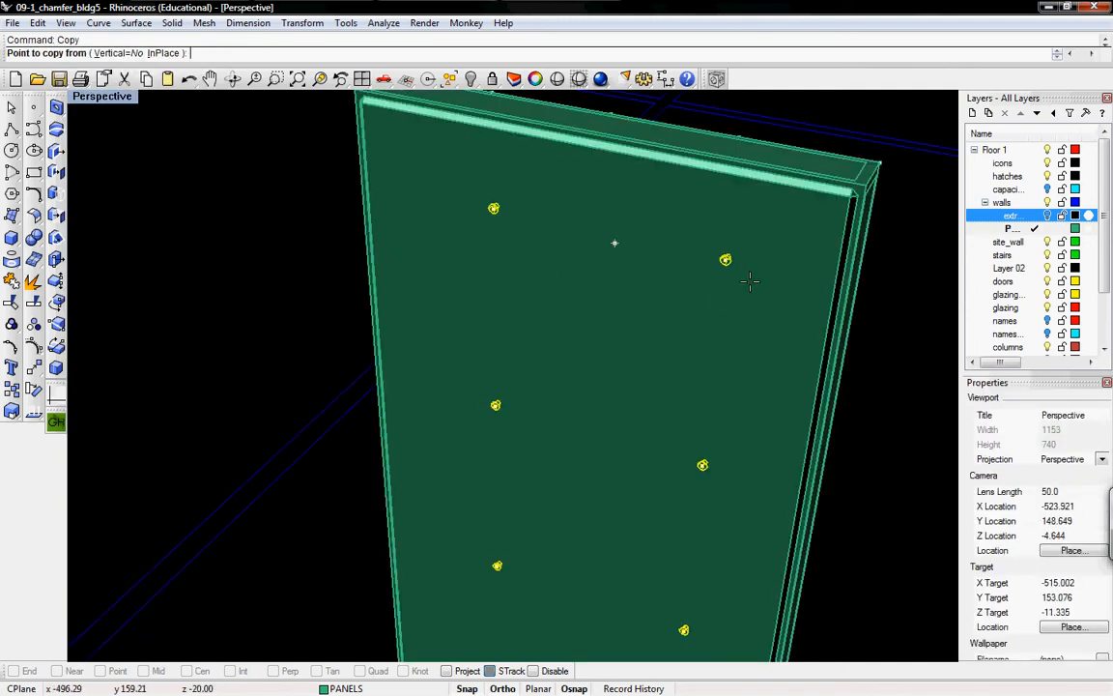
pyautogui.hotkey('ctrl', 'F1')
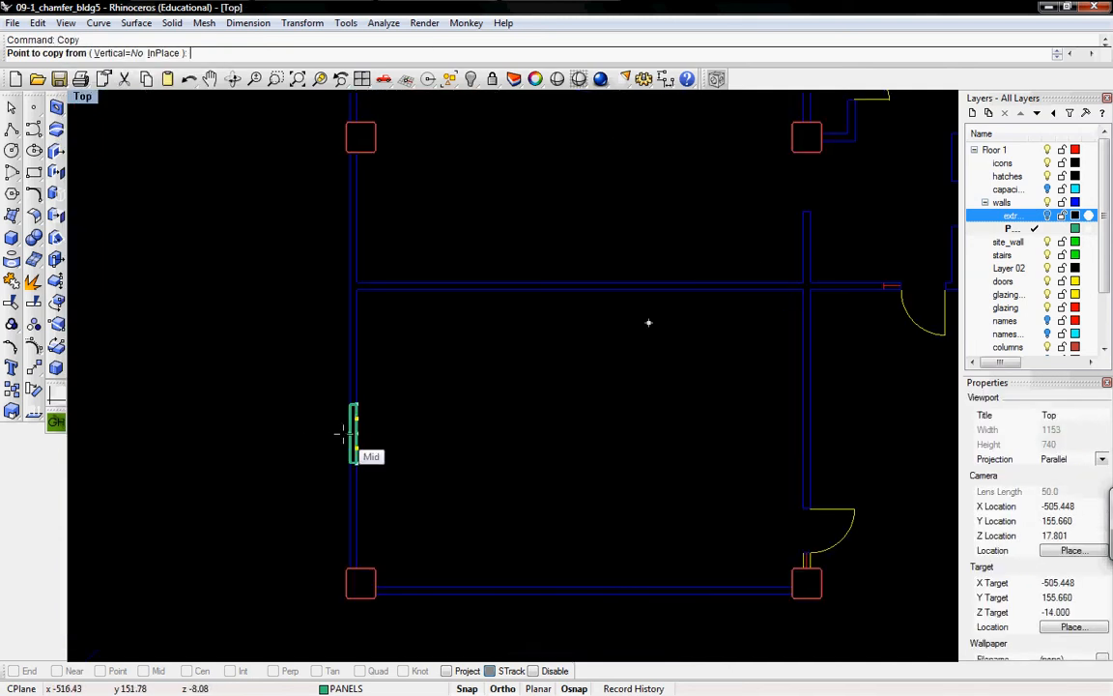
pyautogui.scroll(5, 344, 435)
pyautogui.scroll(4, 422, 330)
pyautogui.moveTo(427, 331); pyautogui.dragTo(451, 324, button='right')
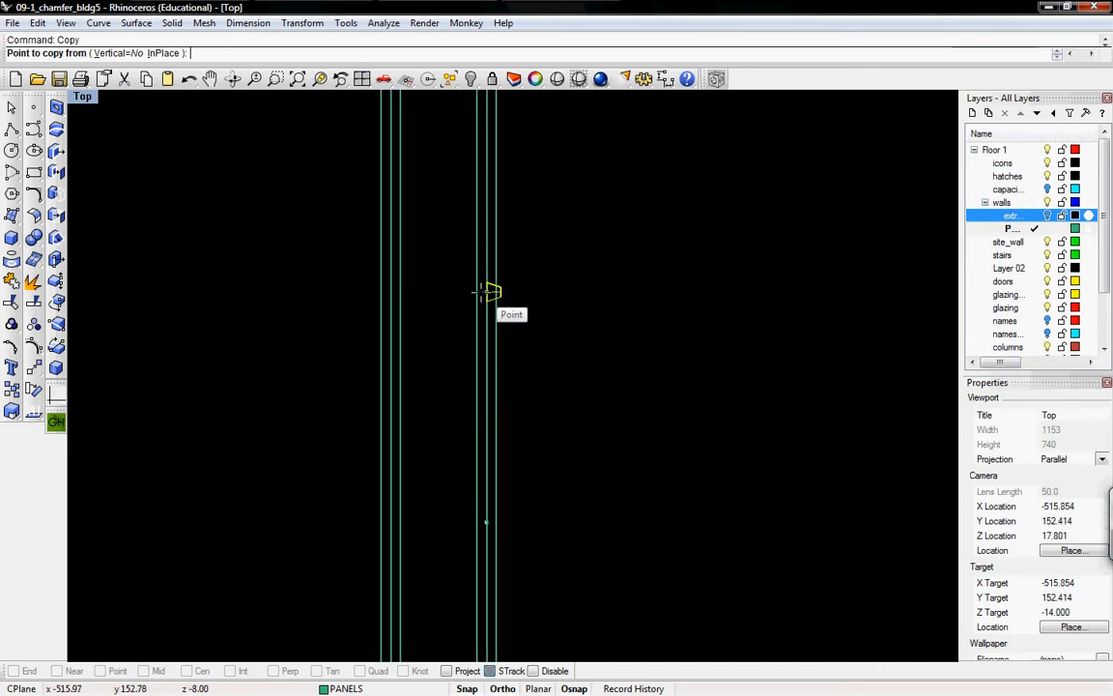
pyautogui.click(488, 292)
pyautogui.scroll(-4, 387, 292)
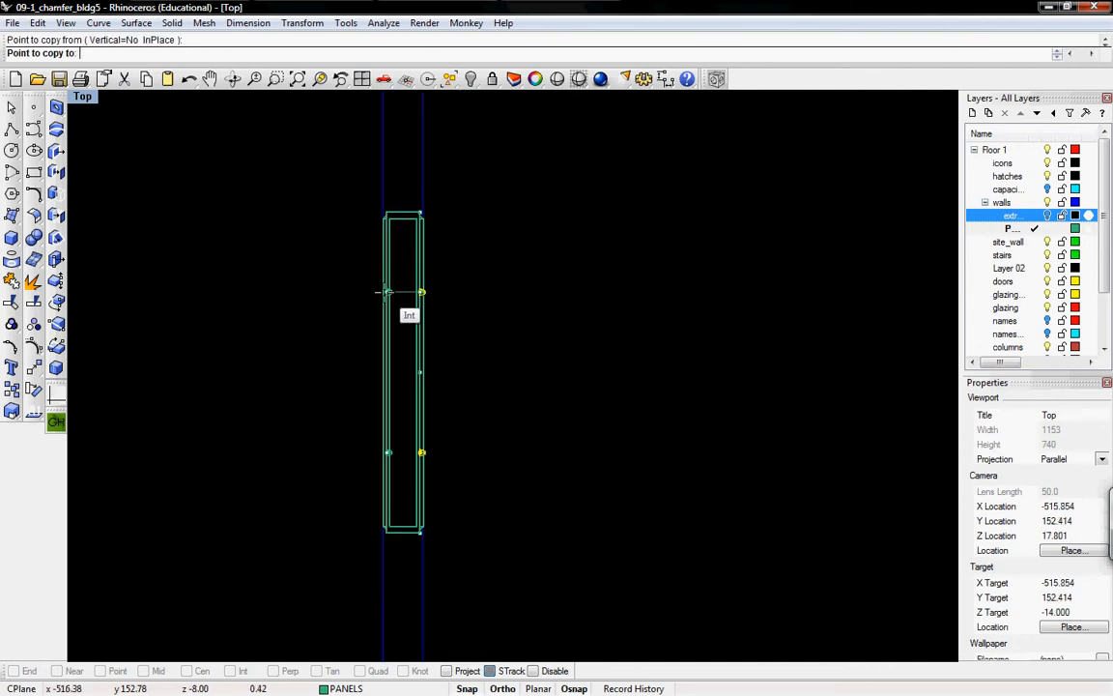
pyautogui.click(388, 291)
pyautogui.scroll(3, 388, 292)
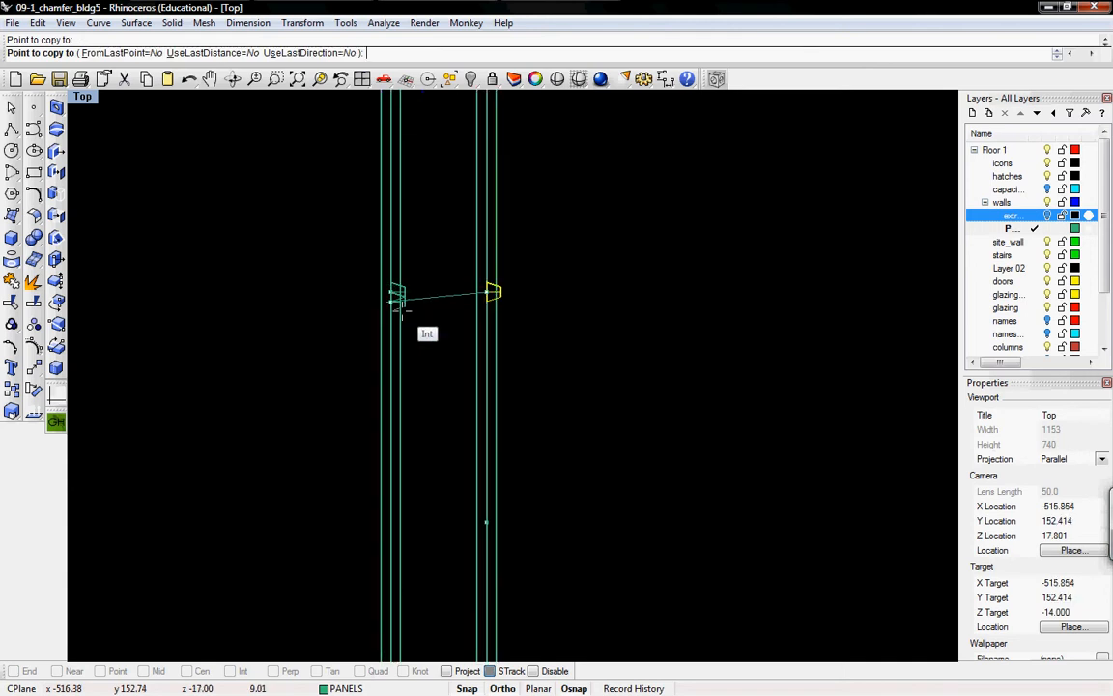
pyautogui.press('Return')
# - Select the copied cones and points along the panel's opposite face in the Top view
pyautogui.scroll(-2, 403, 315)
pyautogui.moveTo(348, 188); pyautogui.dragTo(424, 551)
pyautogui.scroll(1, 407, 524)
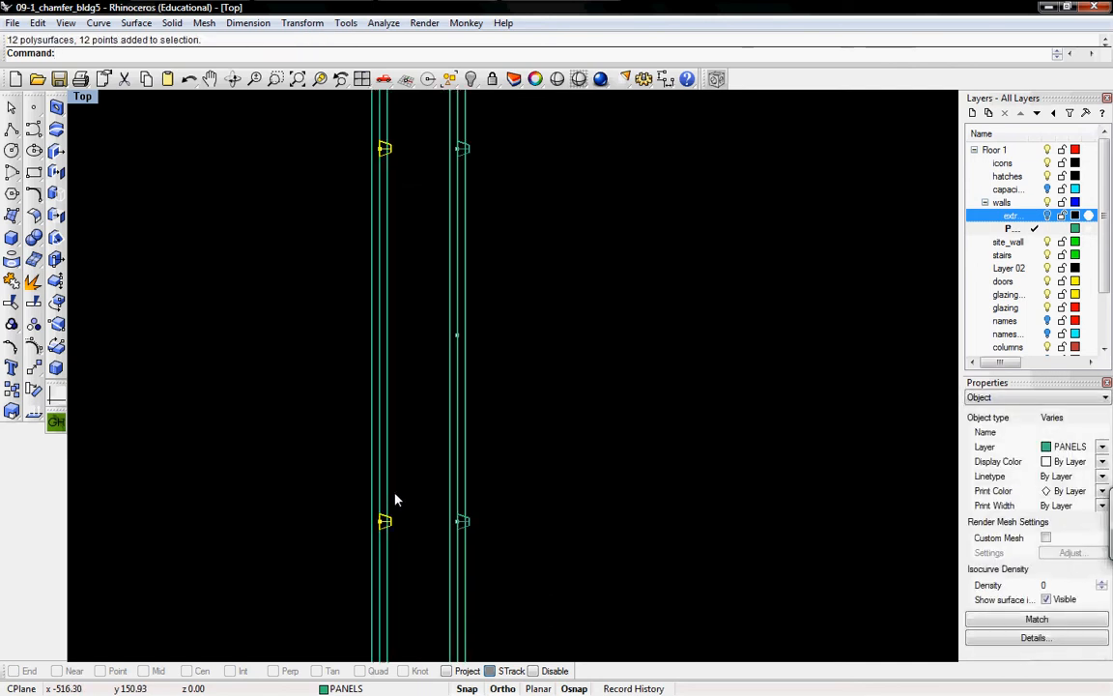
pyautogui.moveTo(397, 464); pyautogui.dragTo(397, 405, button='right')
# - Try to move the selected cones and points from a cone's base point to the panel's outer face line
pyautogui.write('m')
pyautogui.press('Return')
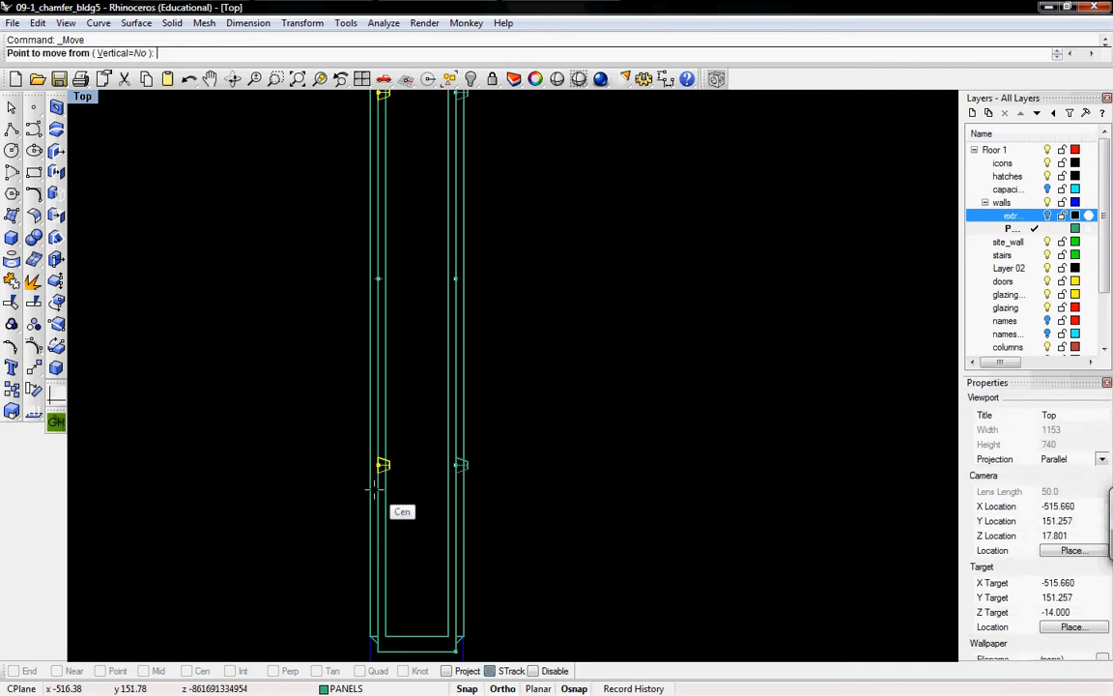
pyautogui.click(382, 466)
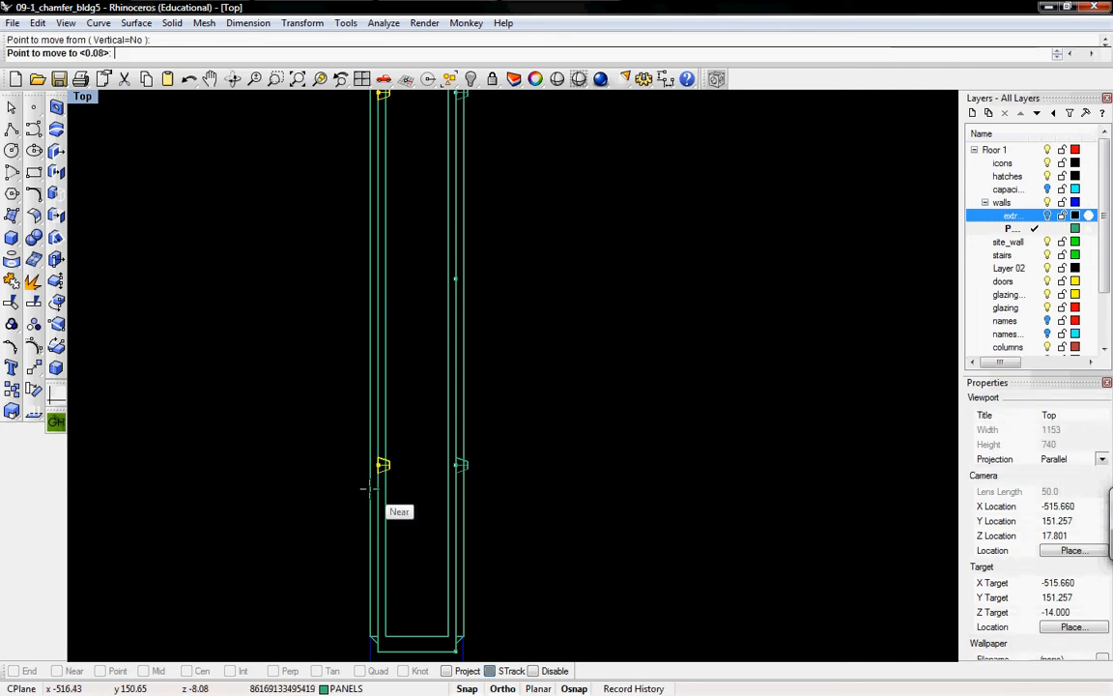
pyautogui.click(370, 503)
pyautogui.scroll(4, 385, 367)
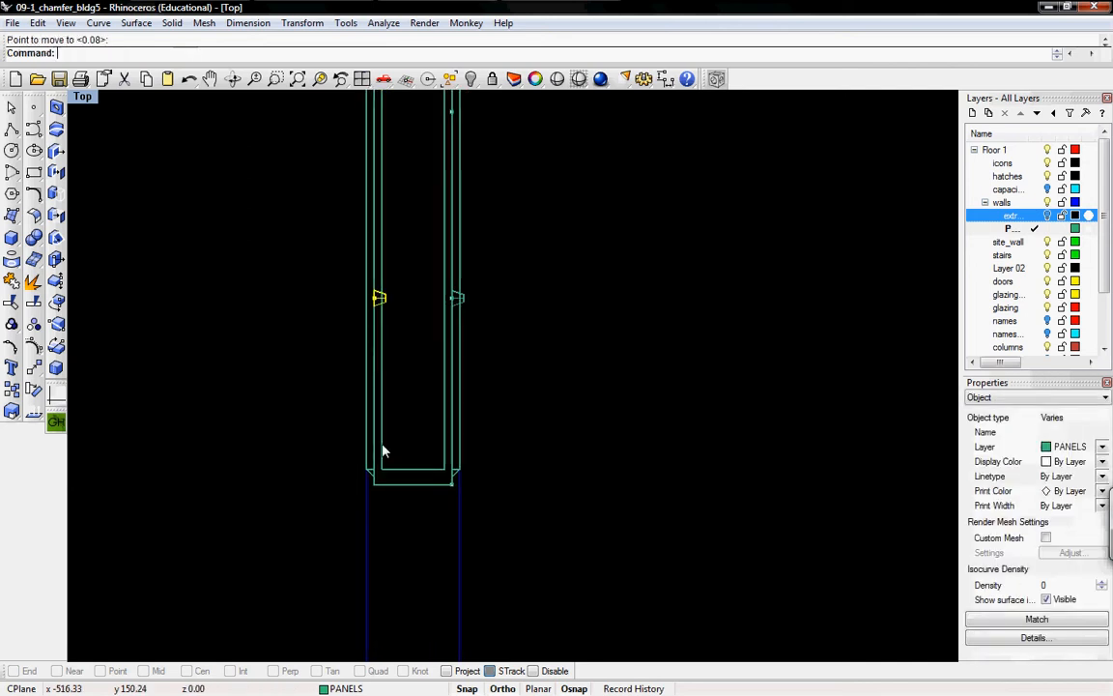
pyautogui.moveTo(369, 528)
pyautogui.mouseDown(button='right')
pyautogui.moveTo(373, 435)
pyautogui.moveTo(384, 539)
pyautogui.moveTo(361, 498)
pyautogui.mouseUp(button='right')
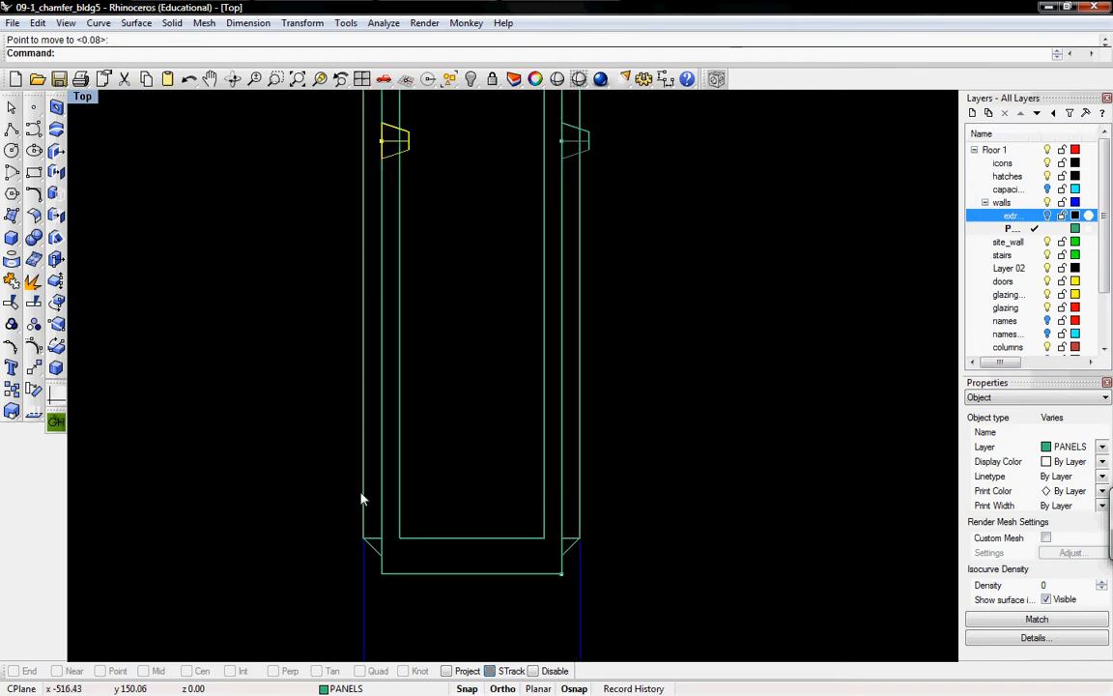
# - Move the selected cones and points outward, from the panel's lower left end corner across to its outer face line
pyautogui.rightClick(393, 593)
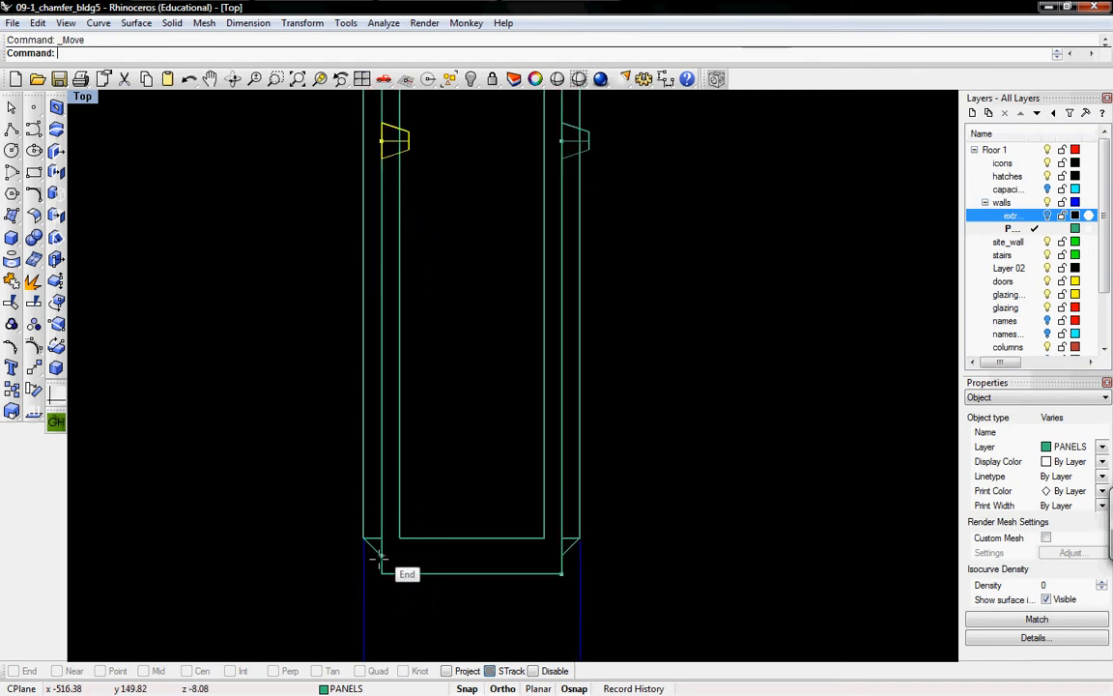
pyautogui.rightClick(382, 570)
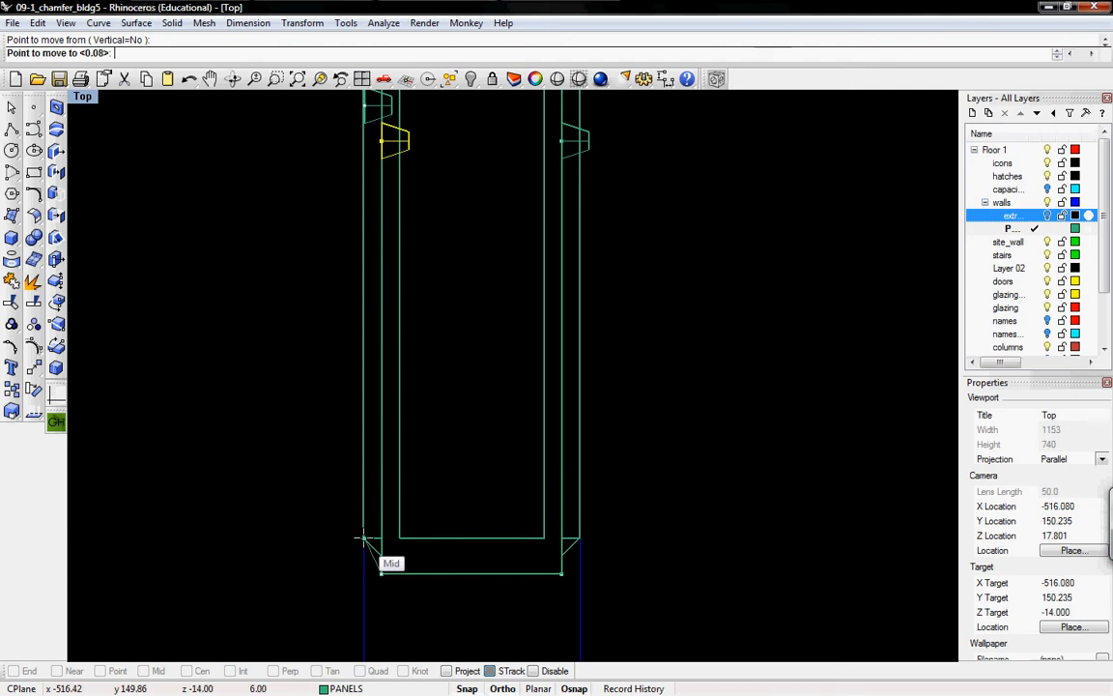
pyautogui.click(363, 573)
pyautogui.moveTo(419, 358); pyautogui.dragTo(410, 529, button='right')
pyautogui.moveTo(476, 384); pyautogui.dragTo(399, 344, button='right')
pyautogui.scroll(-3, 373, 309)
pyautogui.scroll(-4, 381, 253)
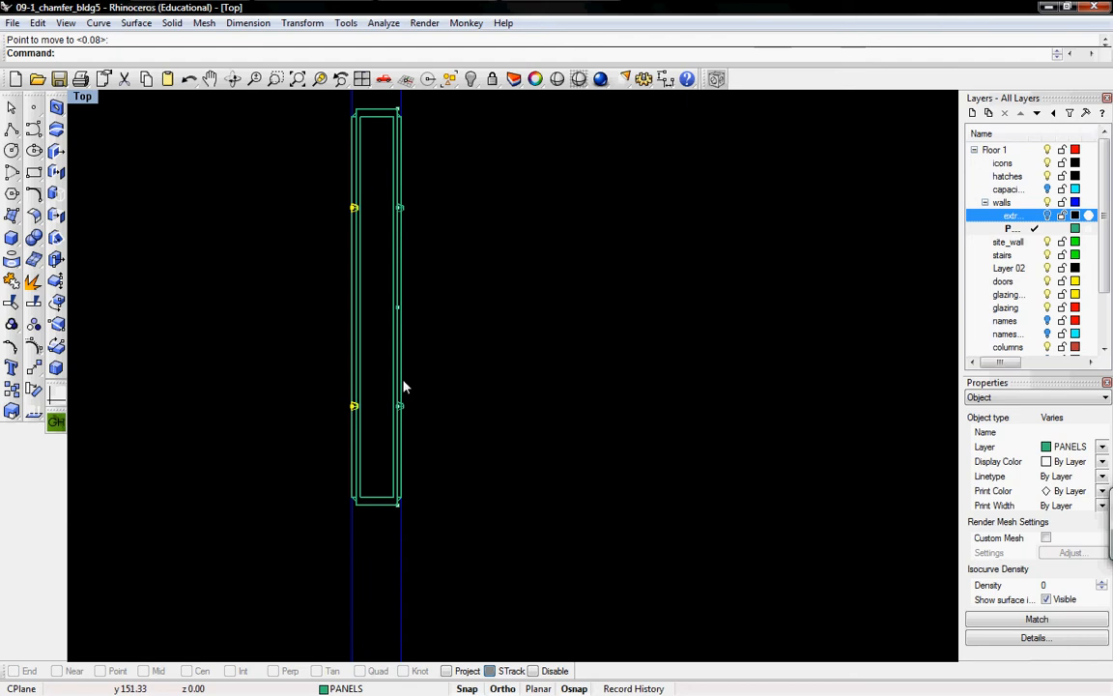
# - Mirror the cones and points on the panel's right-hand face about a vertical line through a cone's base in the Top view, and delete the originals
pyautogui.moveTo(376, 187); pyautogui.dragTo(429, 427)
pyautogui.write('irror')
pyautogui.press('Return')
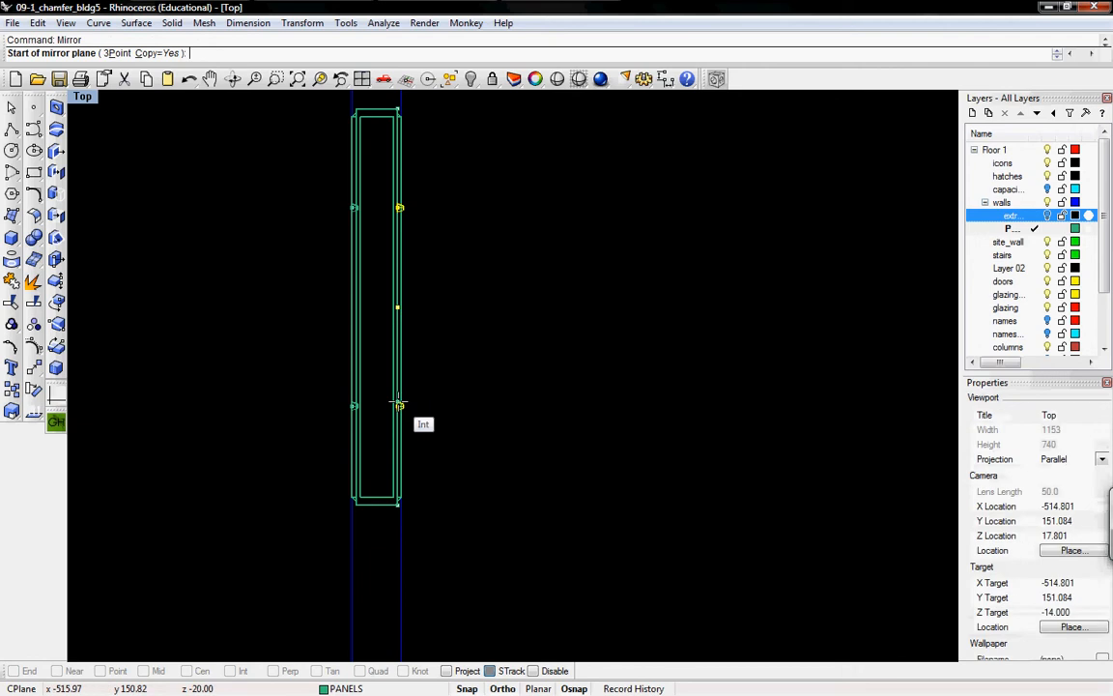
pyautogui.scroll(10, 398, 406)
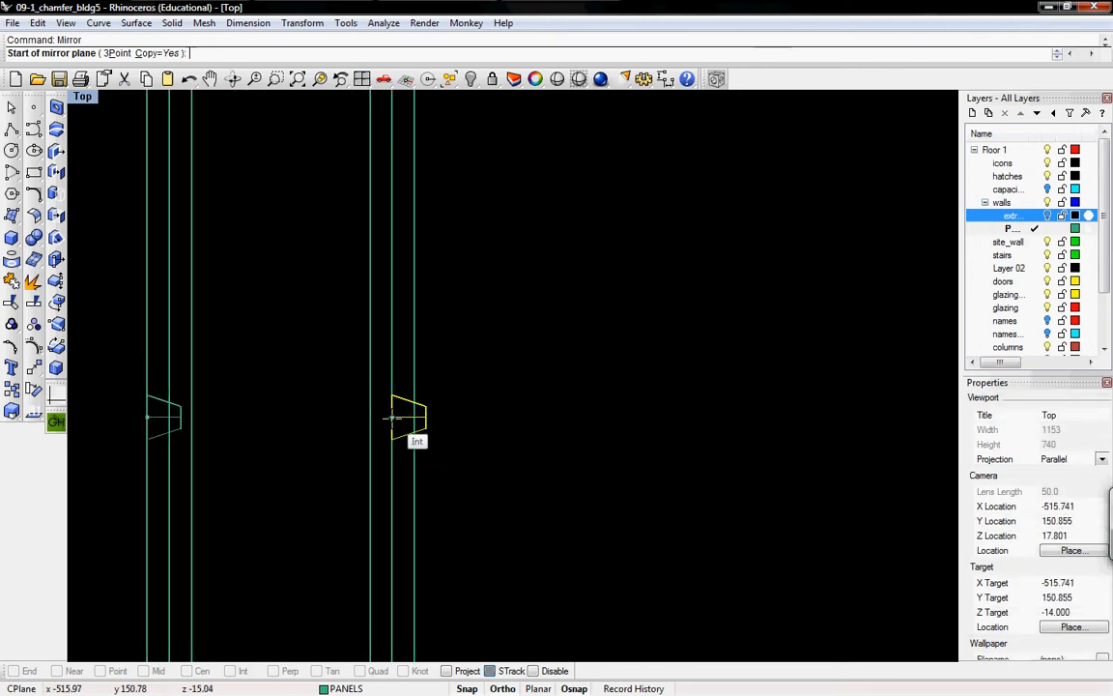
pyautogui.click(391, 417)
pyautogui.moveTo(381, 205); pyautogui.dragTo(370, 628, button='right')
pyautogui.click(373, 333)
pyautogui.moveTo(365, 377); pyautogui.dragTo(362, 233, button='right')
pyautogui.scroll(-5, 363, 234)
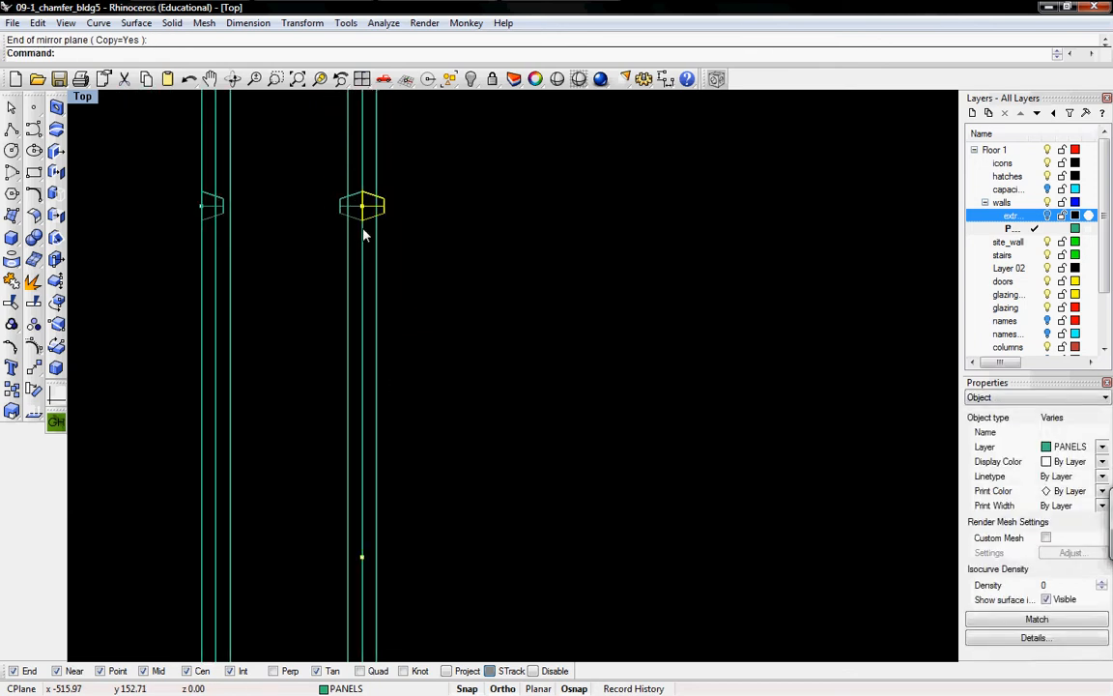
pyautogui.moveTo(370, 280); pyautogui.dragTo(367, 219, button='right')
pyautogui.press('Delete')
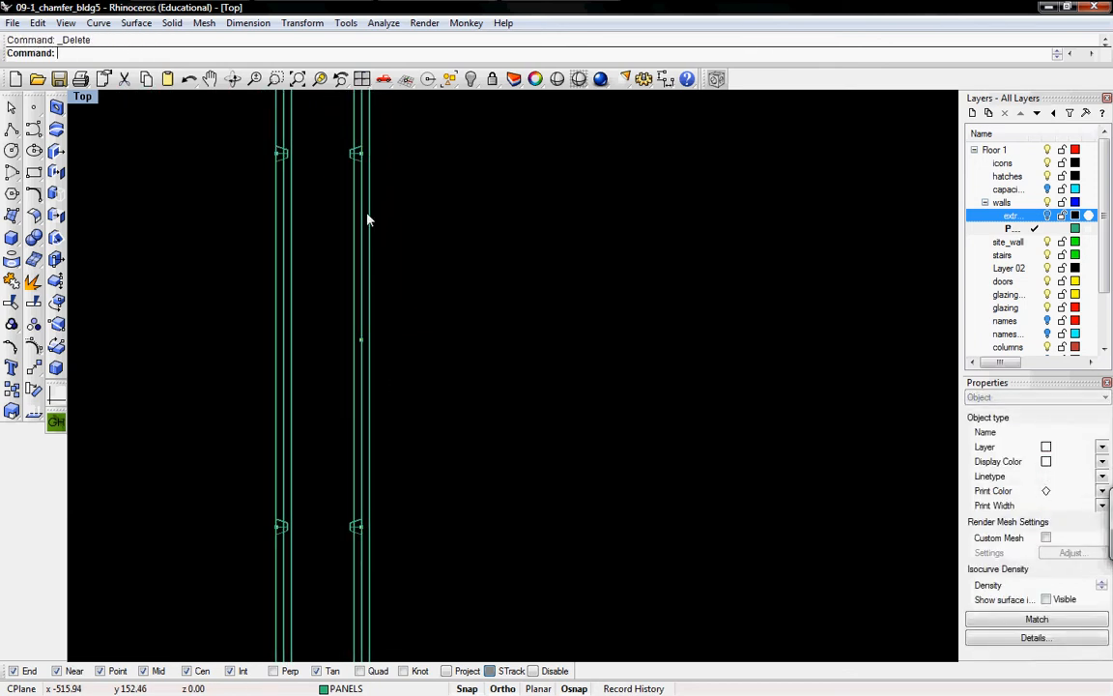
# - Move the mirrored cones and points in the Top view from a cone's base point straight out to the panel's outer face line
pyautogui.moveTo(335, 133); pyautogui.dragTo(394, 512)
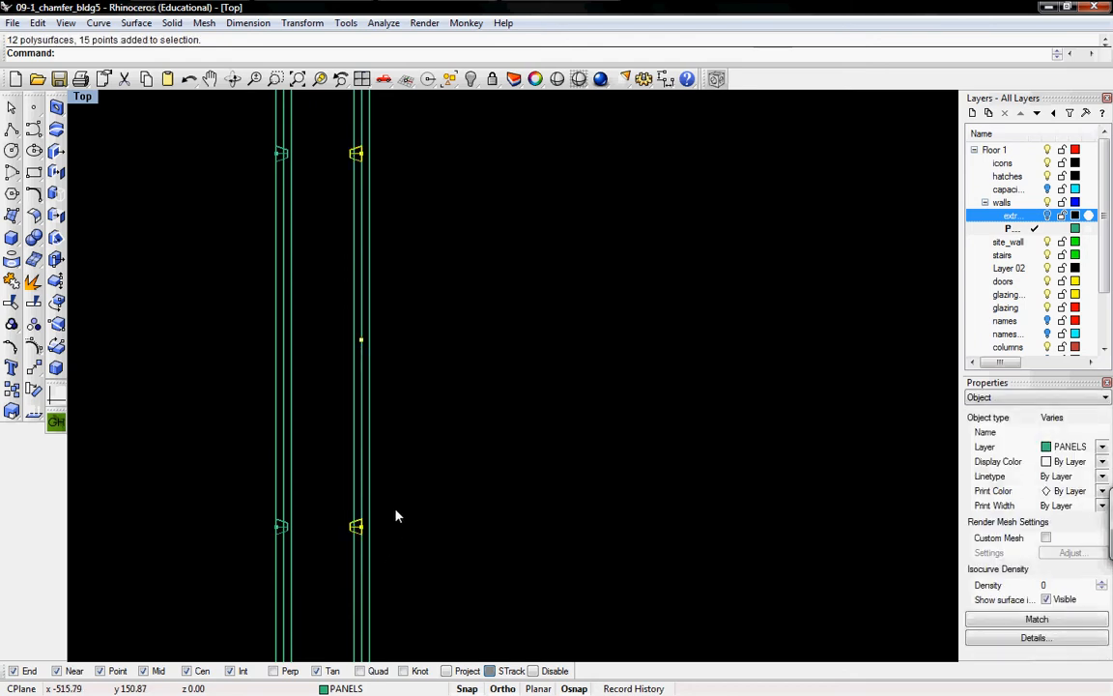
pyautogui.write('m')
pyautogui.press('Return')
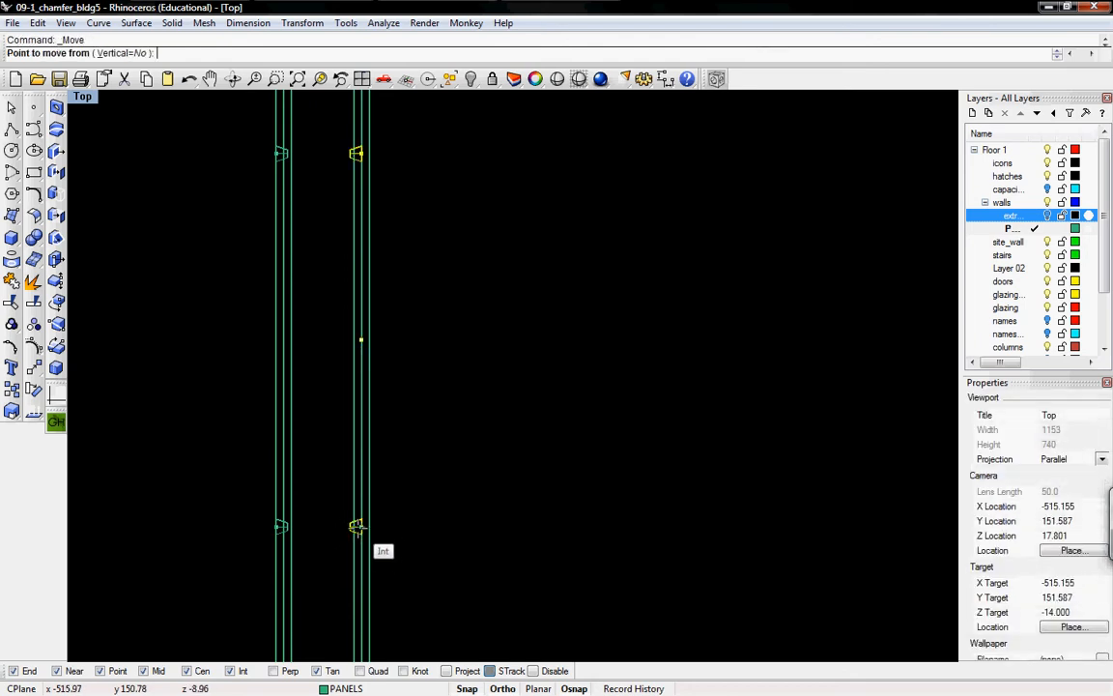
pyautogui.click(357, 527)
pyautogui.click(366, 528)
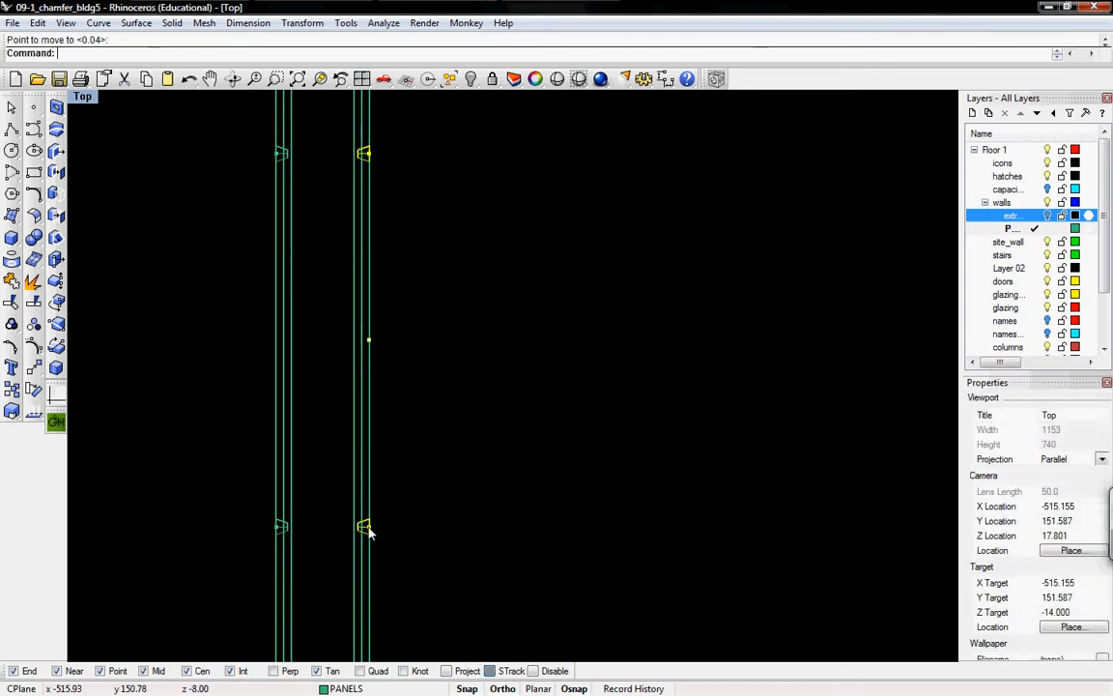
pyautogui.click(407, 503)
pyautogui.moveTo(413, 495); pyautogui.dragTo(454, 481, button='right')
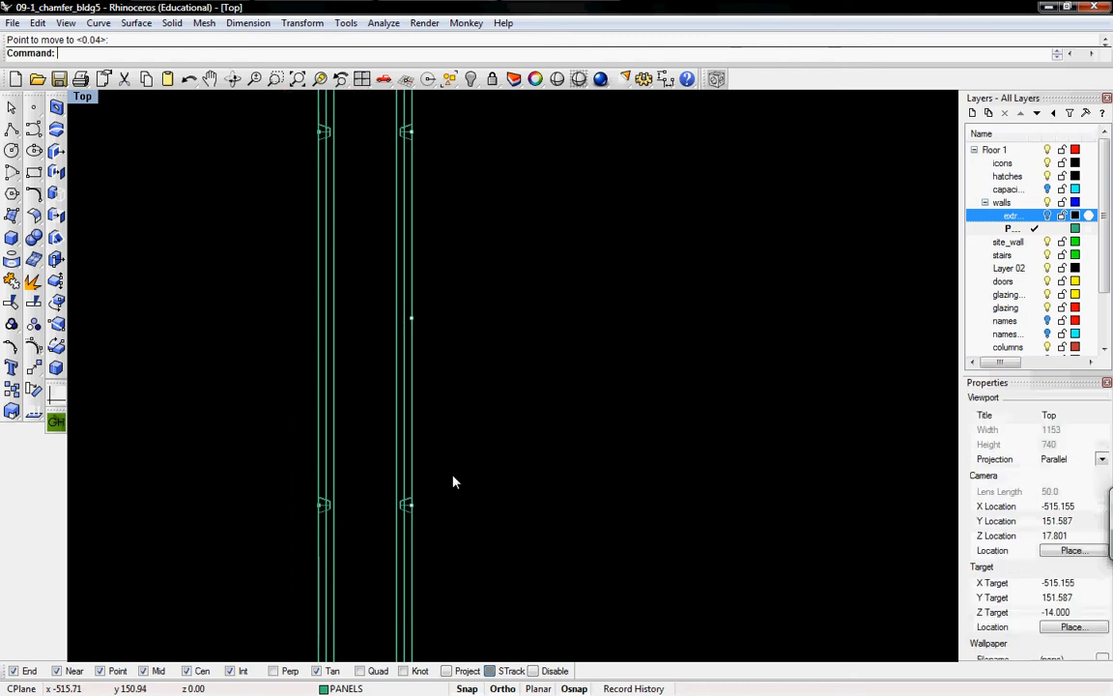
# - Delete the guide points and guide curves along the panel's top edge and vertical side edge in the Right view
pyautogui.hotkey('ctrl', 'F2')
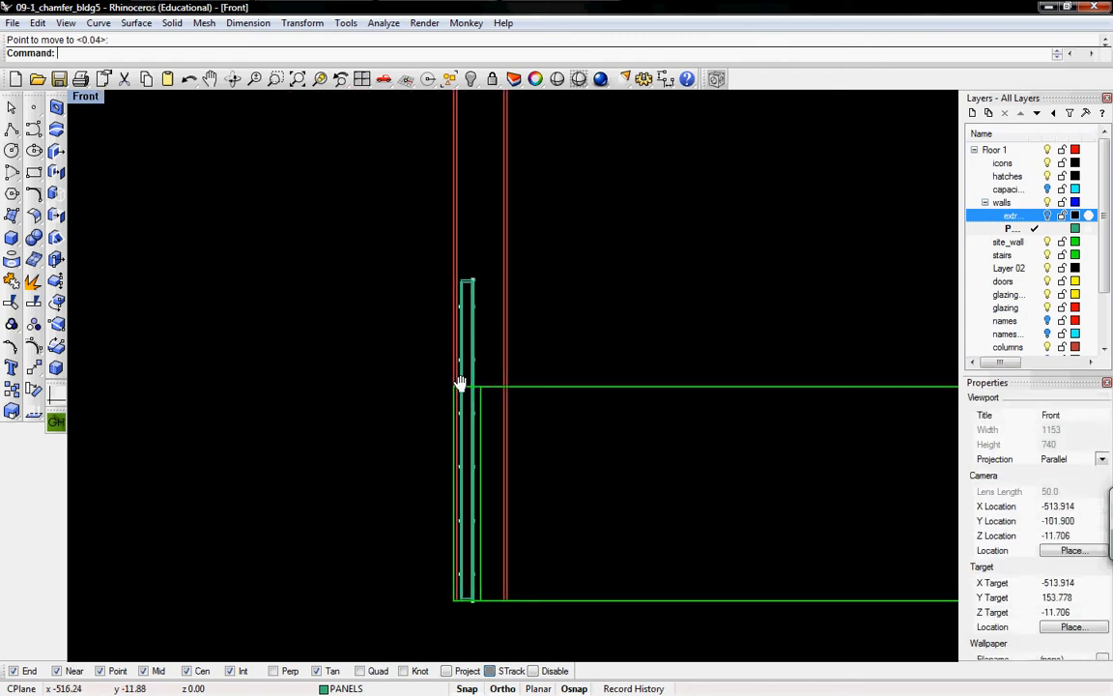
pyautogui.hotkey('ctrl', 'F3')
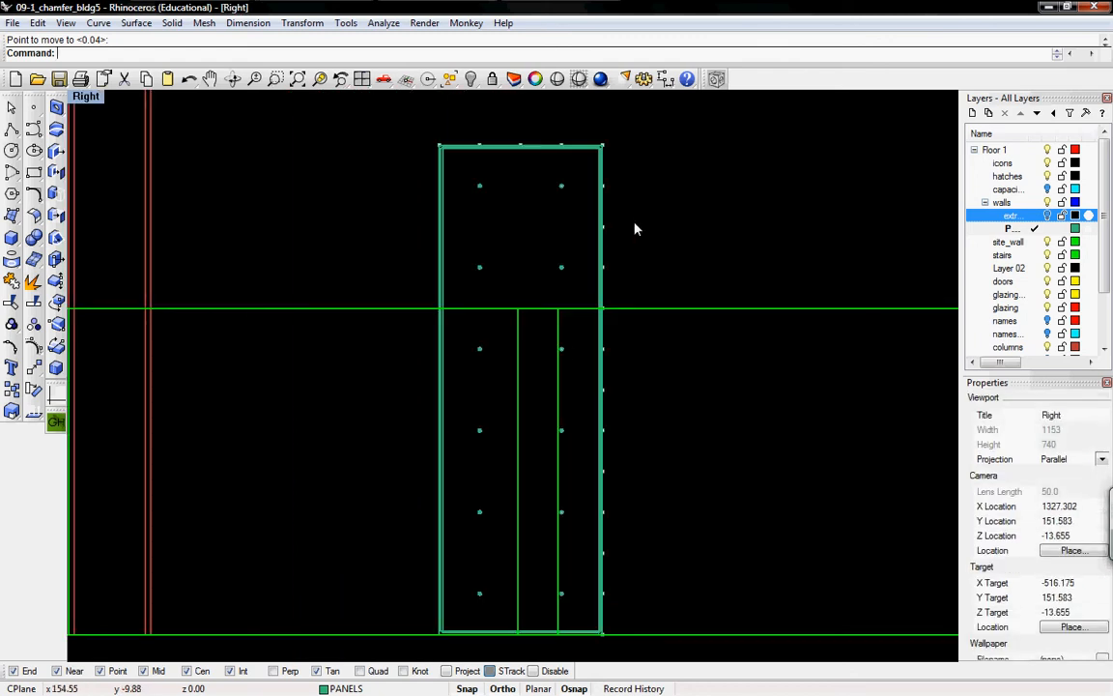
pyautogui.press('Escape')
pyautogui.click(626, 174)
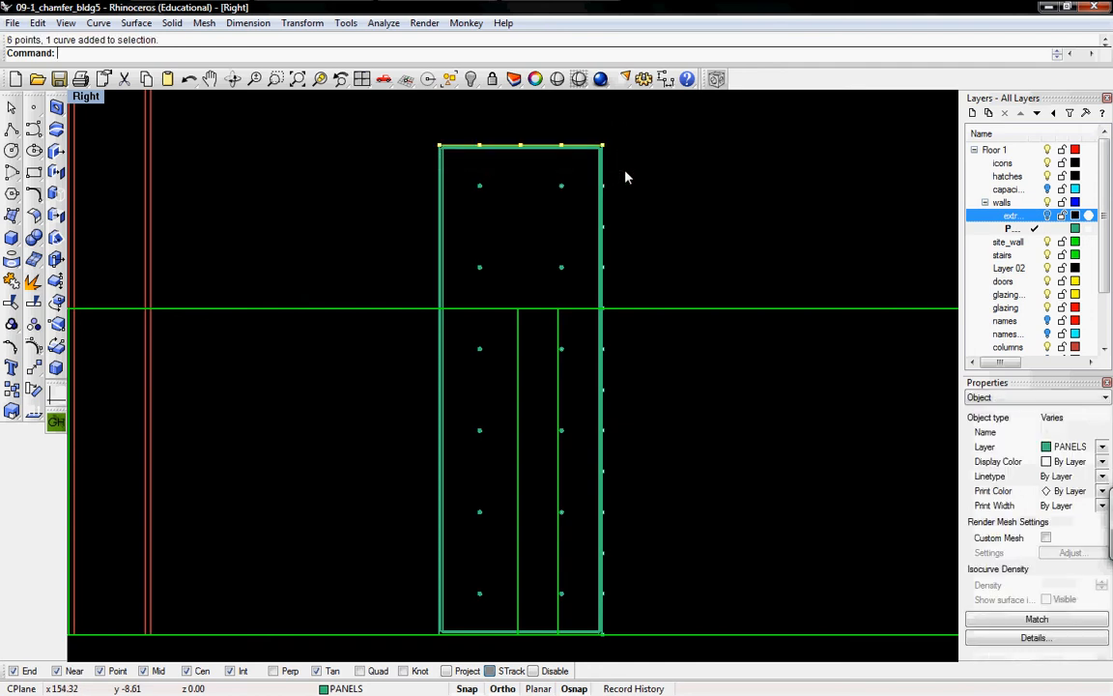
pyautogui.press('Delete')
pyautogui.moveTo(589, 133); pyautogui.dragTo(633, 652)
pyautogui.press('Delete')
pyautogui.moveTo(567, 393); pyautogui.dragTo(607, 368, button='right')
# - Group all the cones and their points inside the panel outline in the Right view
pyautogui.hotkey('ctrl', 'Tab')
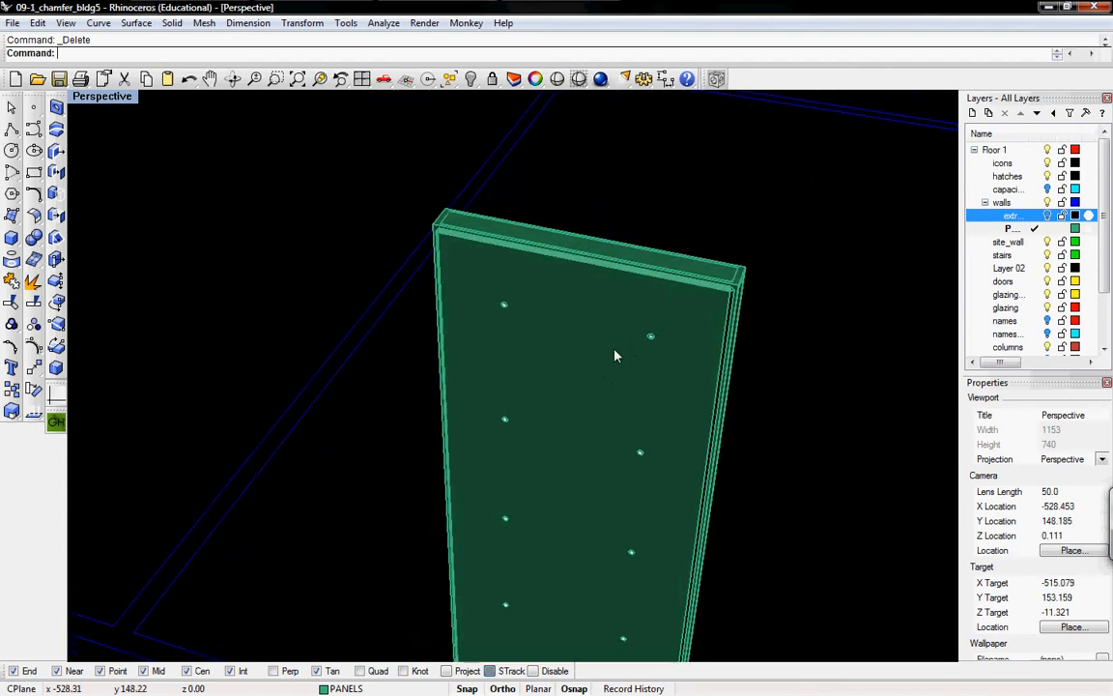
pyautogui.moveTo(553, 319); pyautogui.dragTo(543, 347, button='right')
pyautogui.click(636, 292)
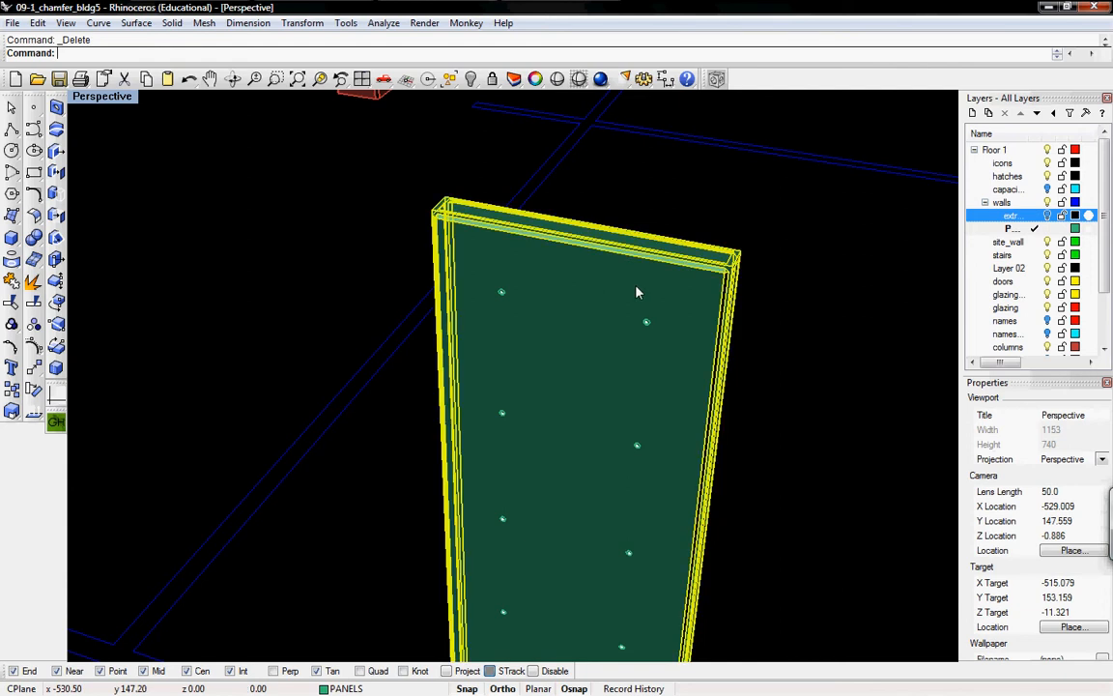
pyautogui.click(768, 319)
pyautogui.hotkey('ctrl', 'F1')
pyautogui.hotkey('ctrl', 'F2')
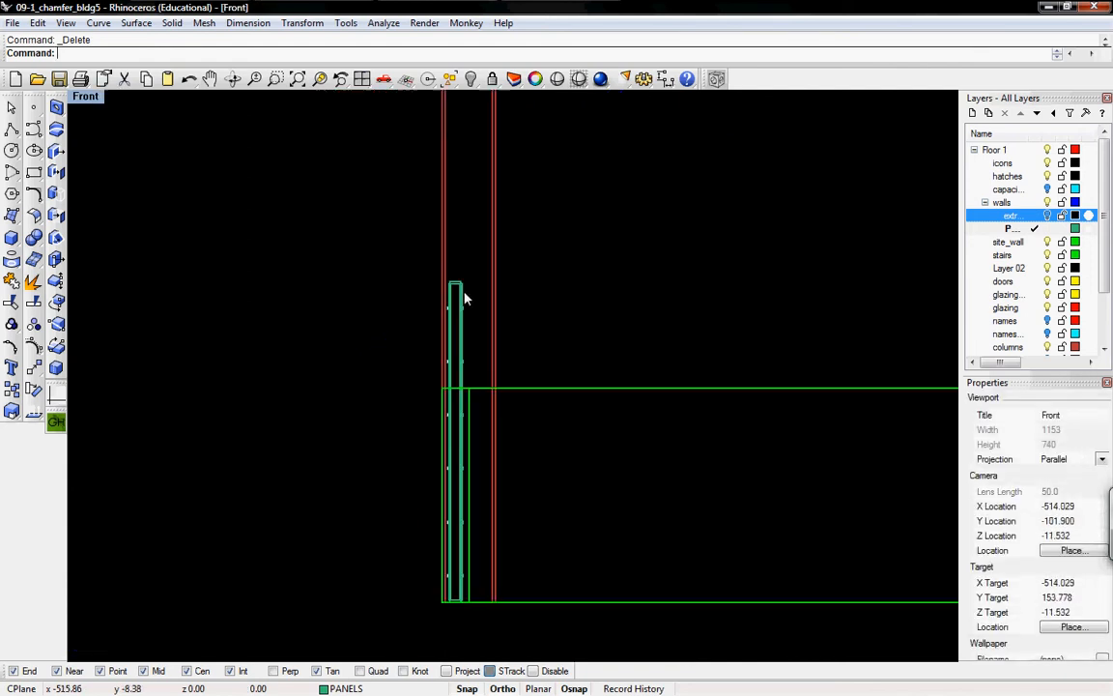
pyautogui.hotkey('ctrl', 'F3')
pyautogui.moveTo(413, 348); pyautogui.dragTo(407, 237, button='right')
pyautogui.moveTo(465, 190); pyautogui.dragTo(564, 587)
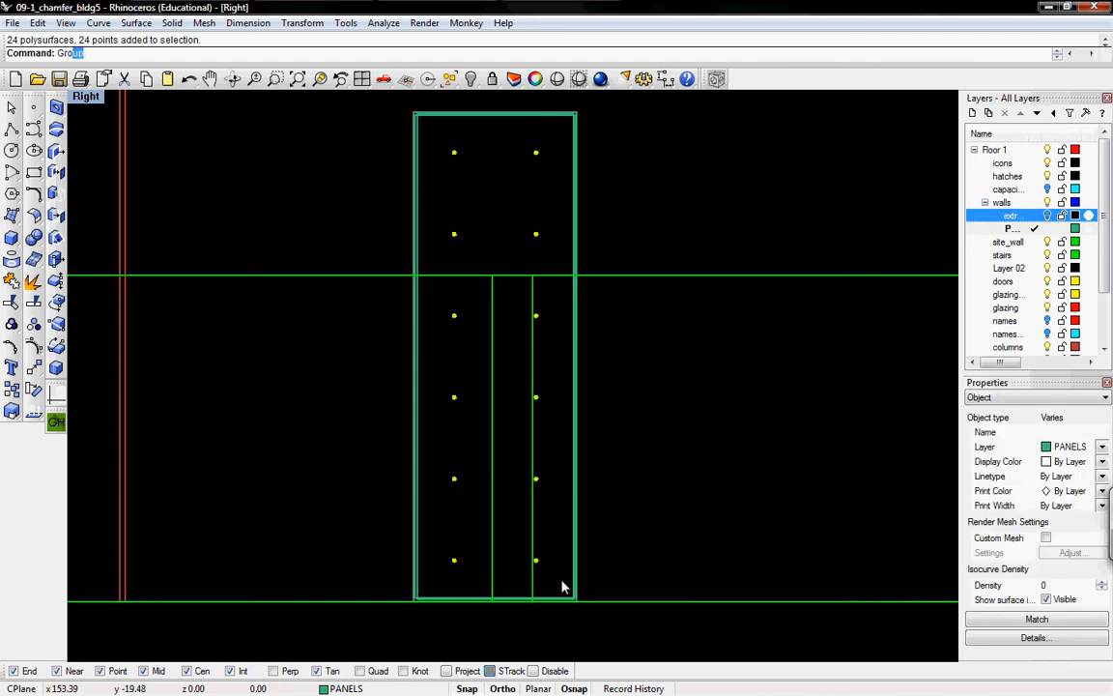
pyautogui.press('Return')
pyautogui.click(625, 198)
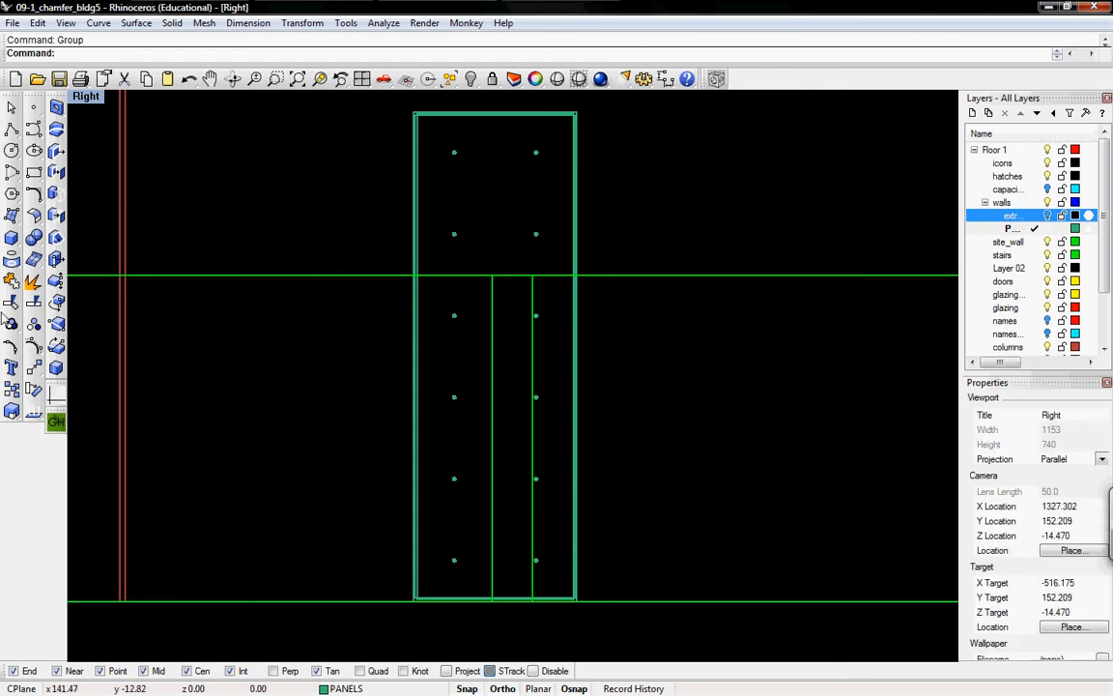
# - Subtract the grouped cones from the panel with a Boolean Difference, deleting the input objects
pyautogui.click(33, 239)
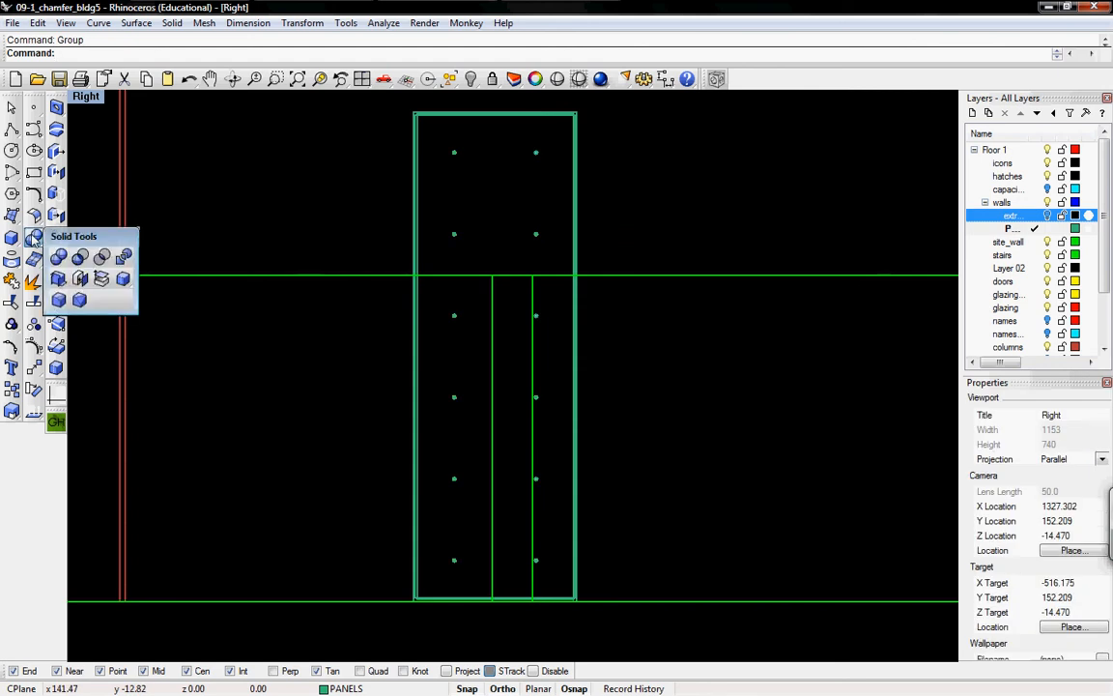
pyautogui.click(79, 258)
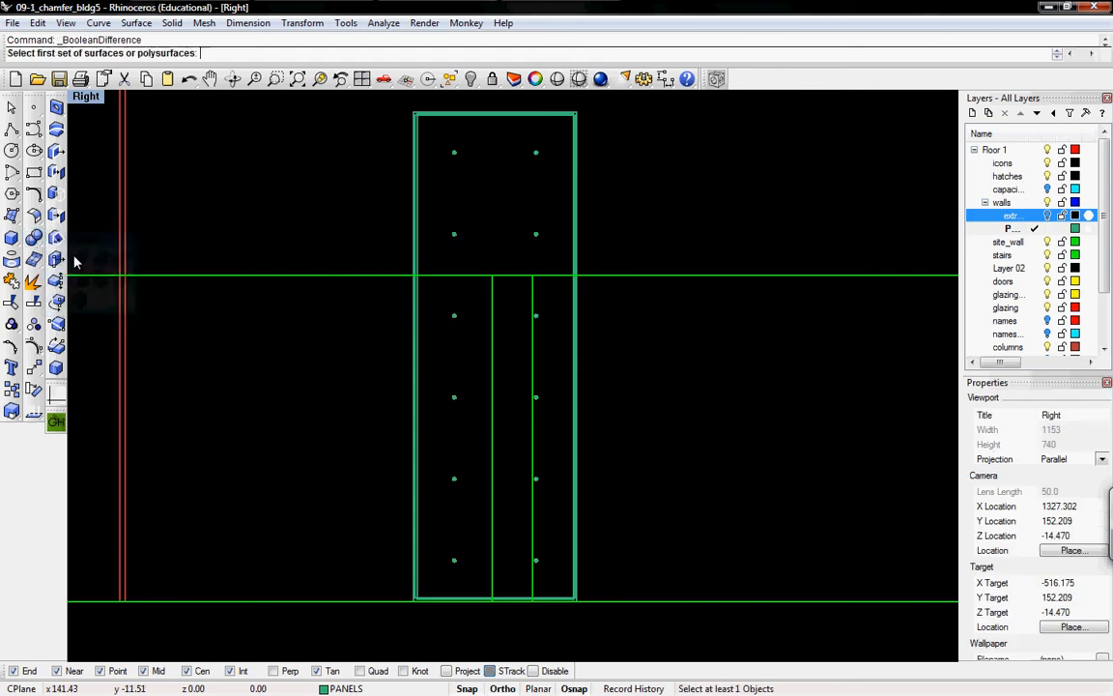
pyautogui.click(417, 177)
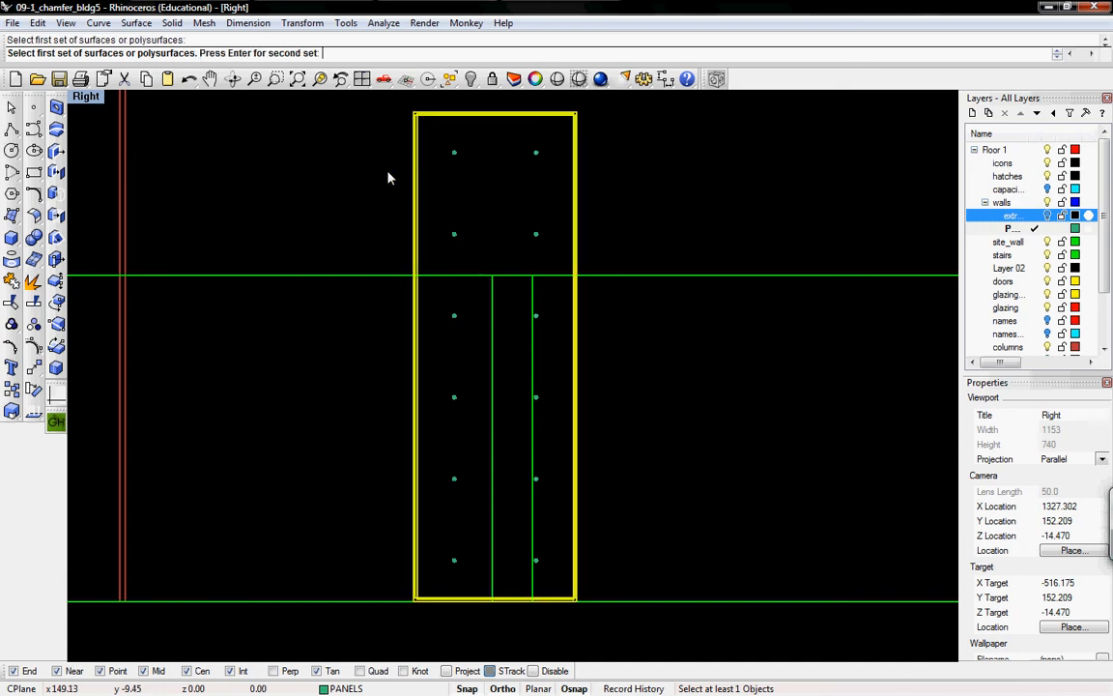
pyautogui.press('Return')
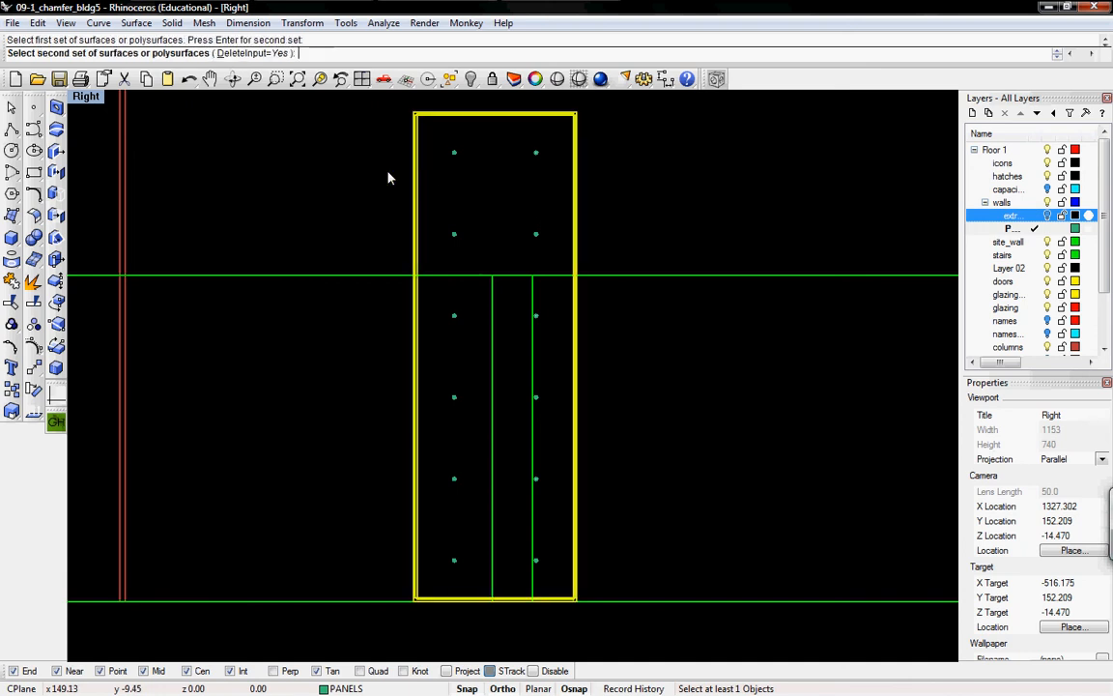
pyautogui.click(456, 157)
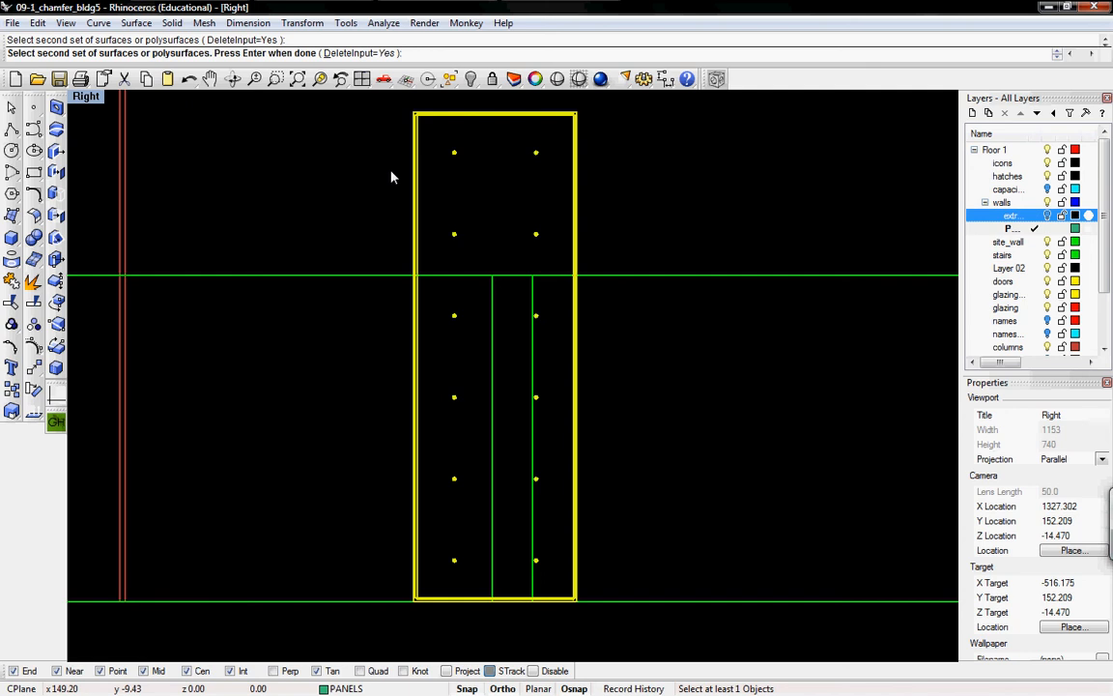
pyautogui.press('Return')
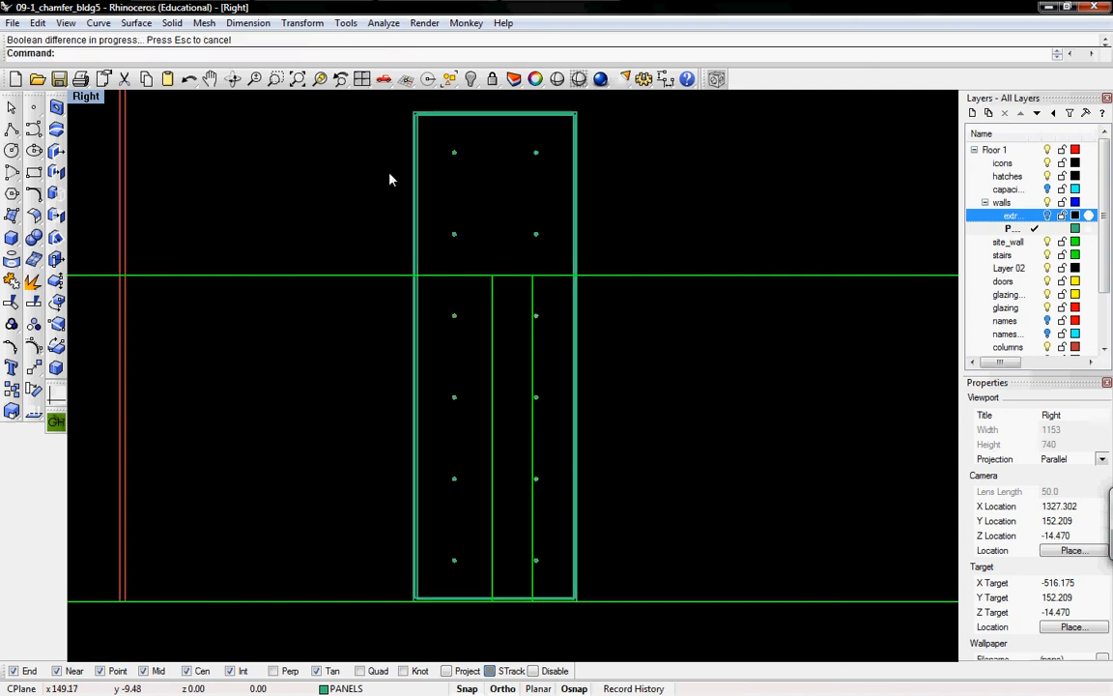
# - Delete the leftover points at the cone holes across the panel in the Right view
pyautogui.hotkey('ctrl', 'F4')
pyautogui.scroll(5, 683, 367)
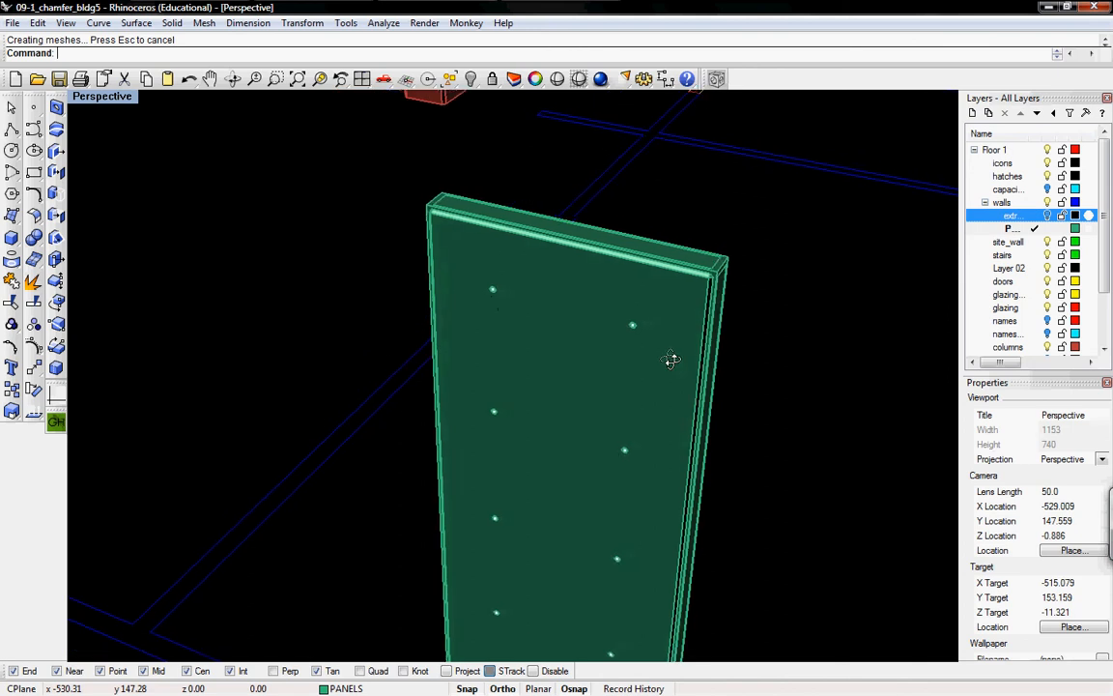
pyautogui.moveTo(611, 316); pyautogui.dragTo(609, 304, button='right')
pyautogui.scroll(-6, 581, 206)
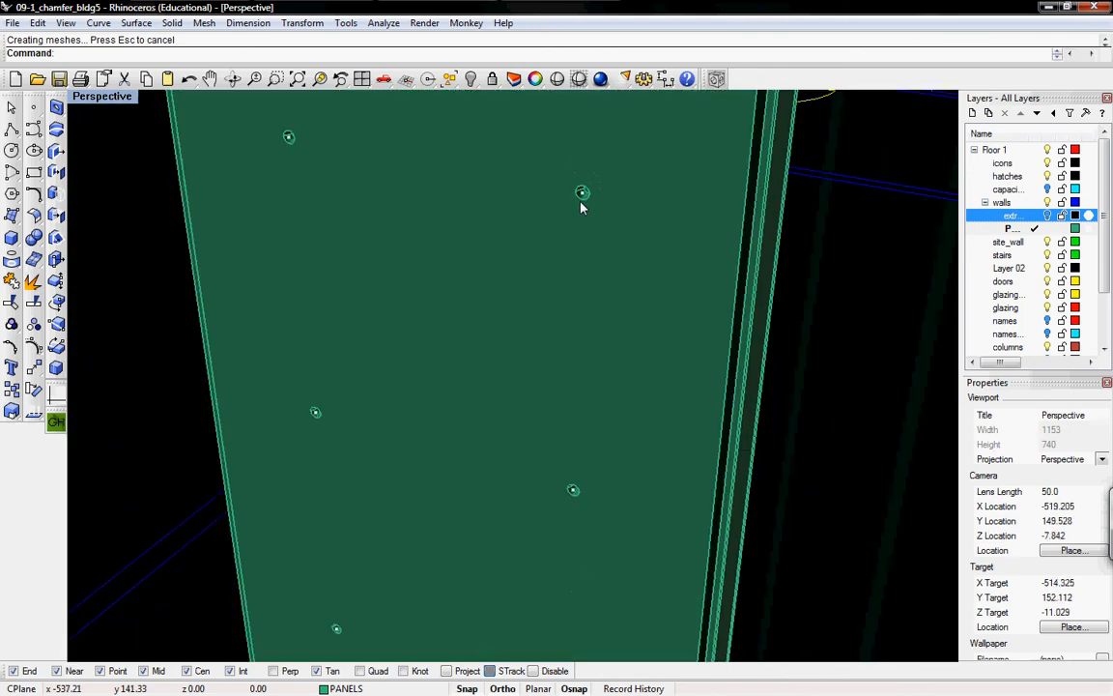
pyautogui.moveTo(567, 253); pyautogui.dragTo(549, 276, button='right')
pyautogui.hotkey('ctrl', 'F1')
pyautogui.hotkey('ctrl', 'F2')
pyautogui.hotkey('ctrl', 'F3')
pyautogui.moveTo(492, 316); pyautogui.dragTo(492, 336, button='right')
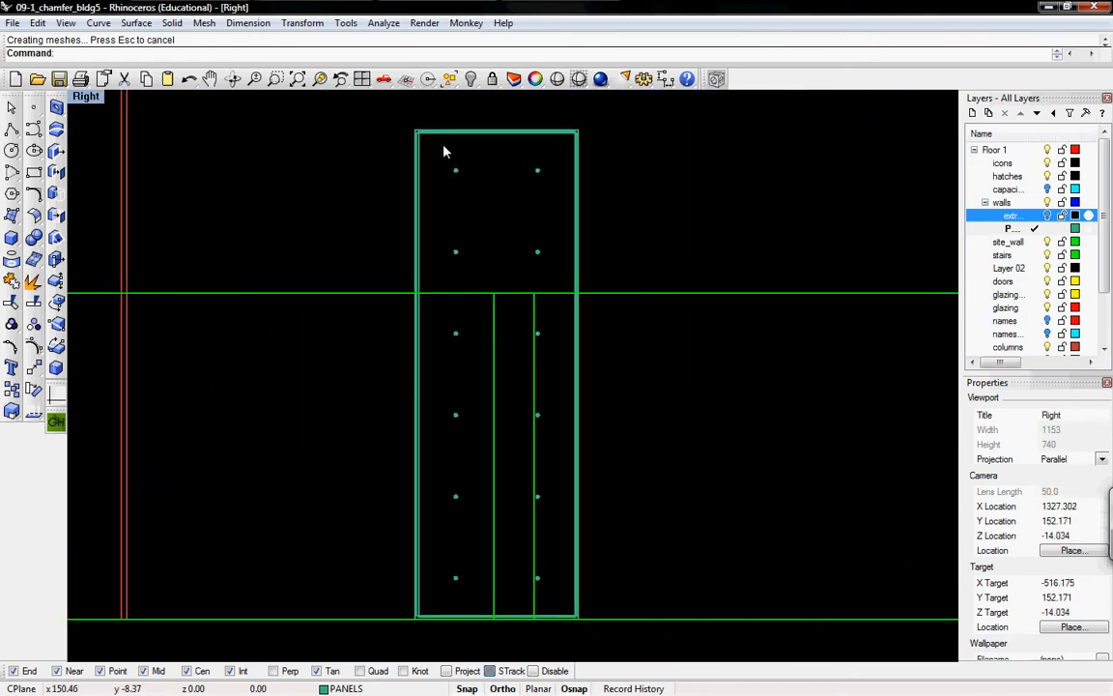
pyautogui.moveTo(437, 150); pyautogui.dragTo(556, 609)
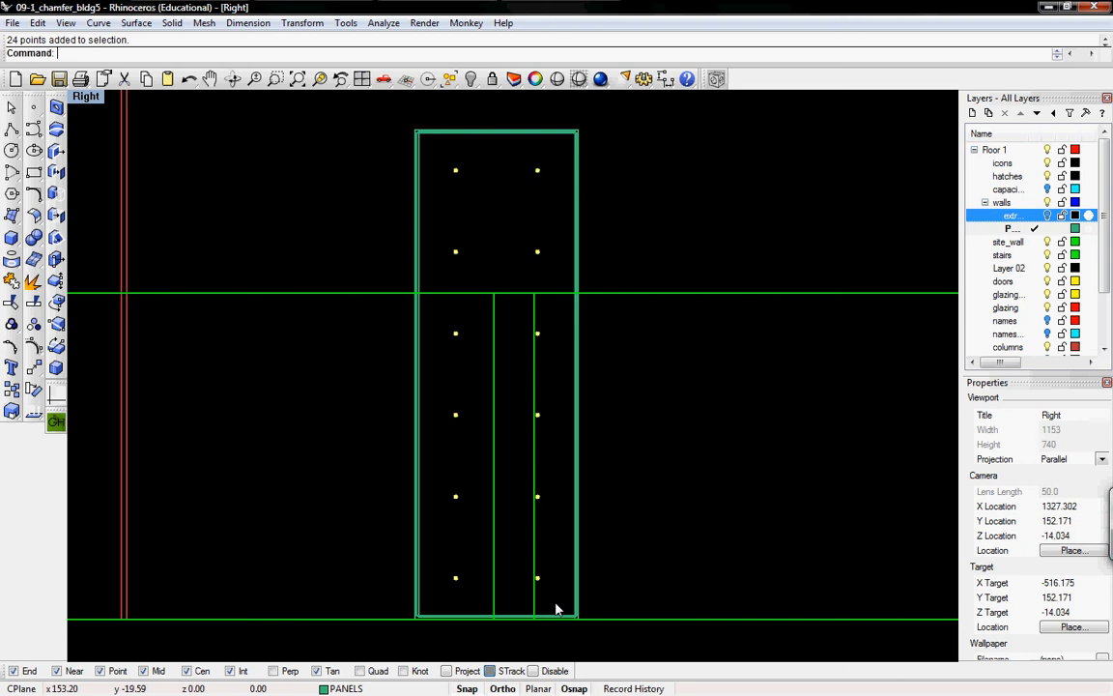
pyautogui.press('Delete')
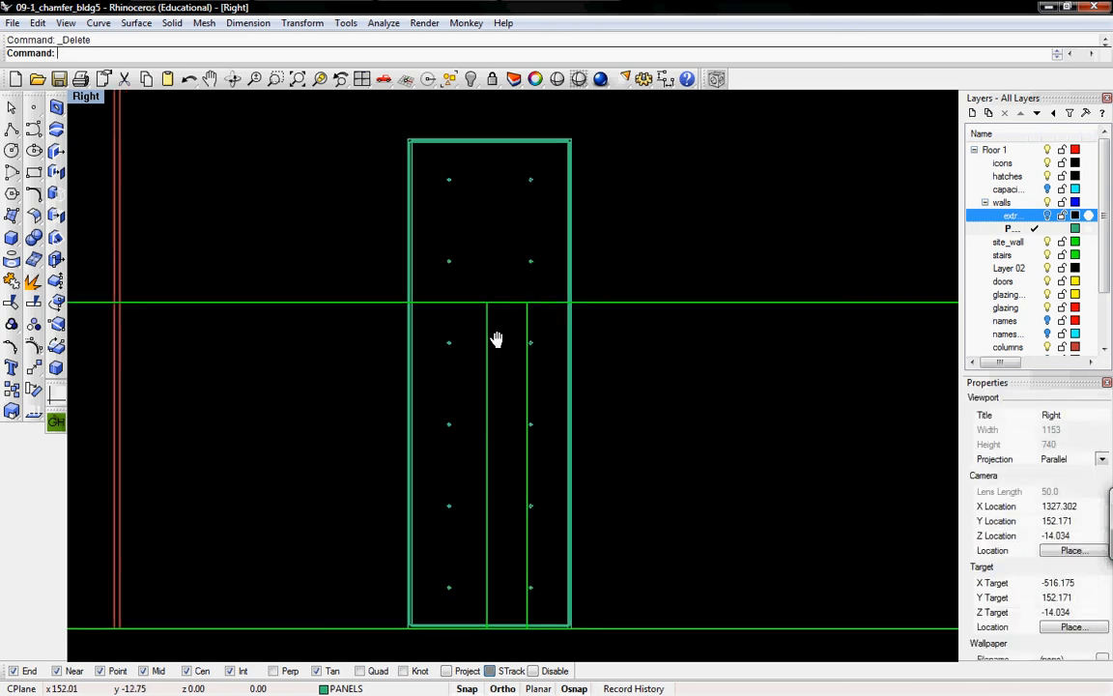
# - Start copying the finished panel with its cone holes in the Perspective view
pyautogui.hotkey('ctrl', 'F4')
pyautogui.click(520, 319)
pyautogui.moveTo(490, 305); pyautogui.dragTo(447, 245, button='right')
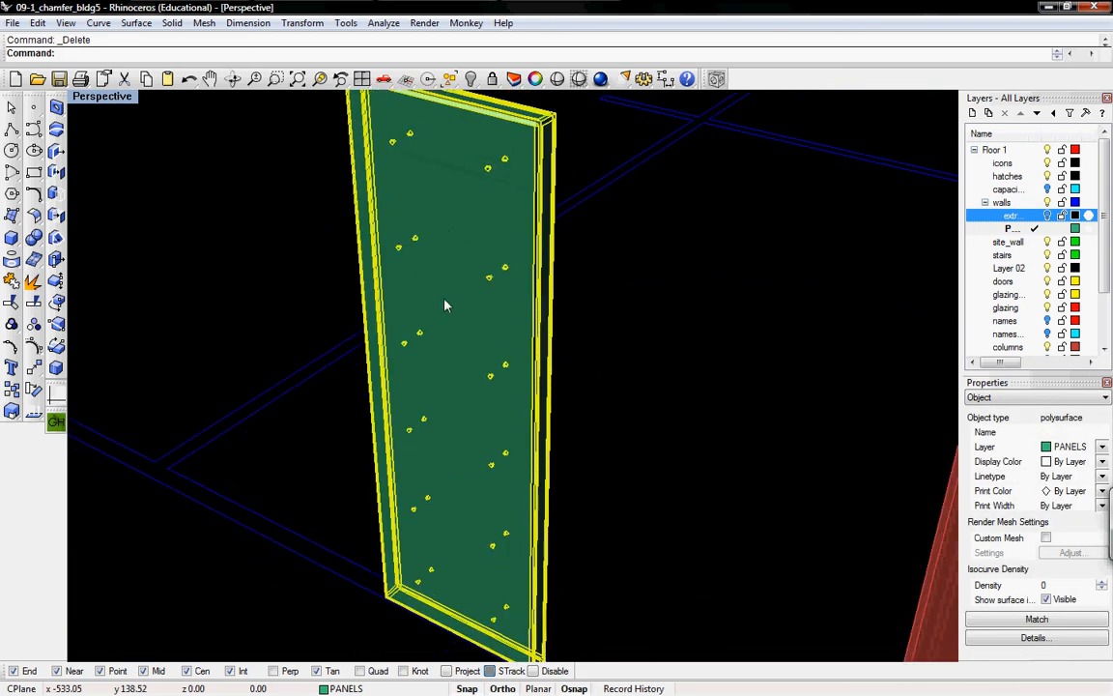
pyautogui.moveTo(461, 457); pyautogui.dragTo(468, 402, button='right')
pyautogui.write('Copy')
pyautogui.press('Return')
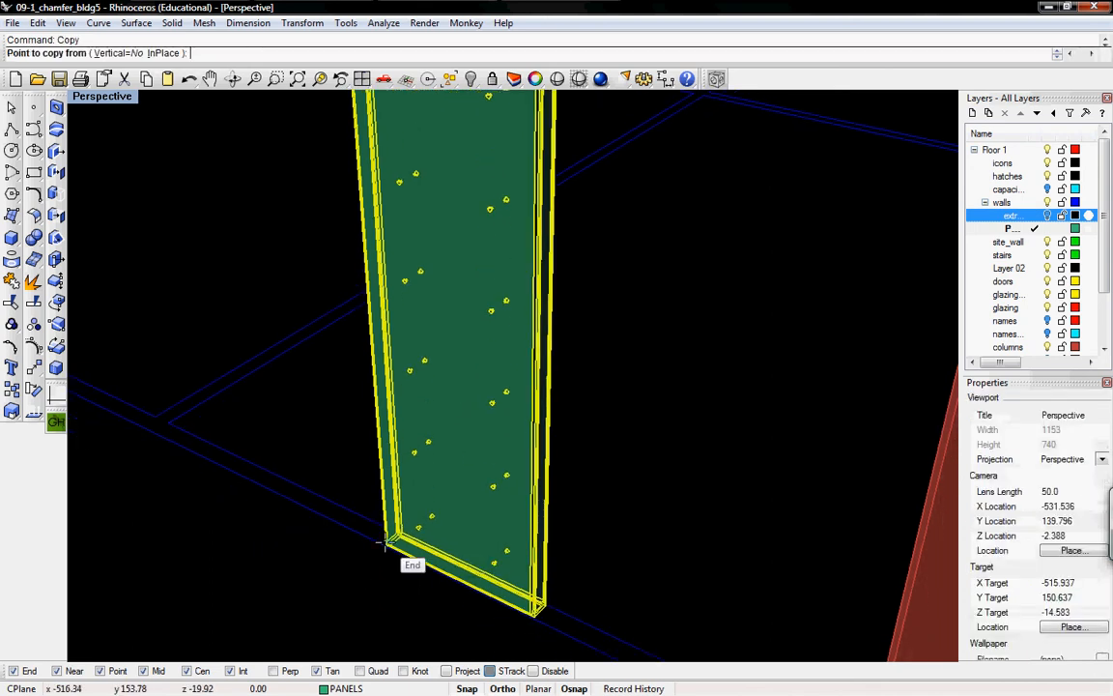